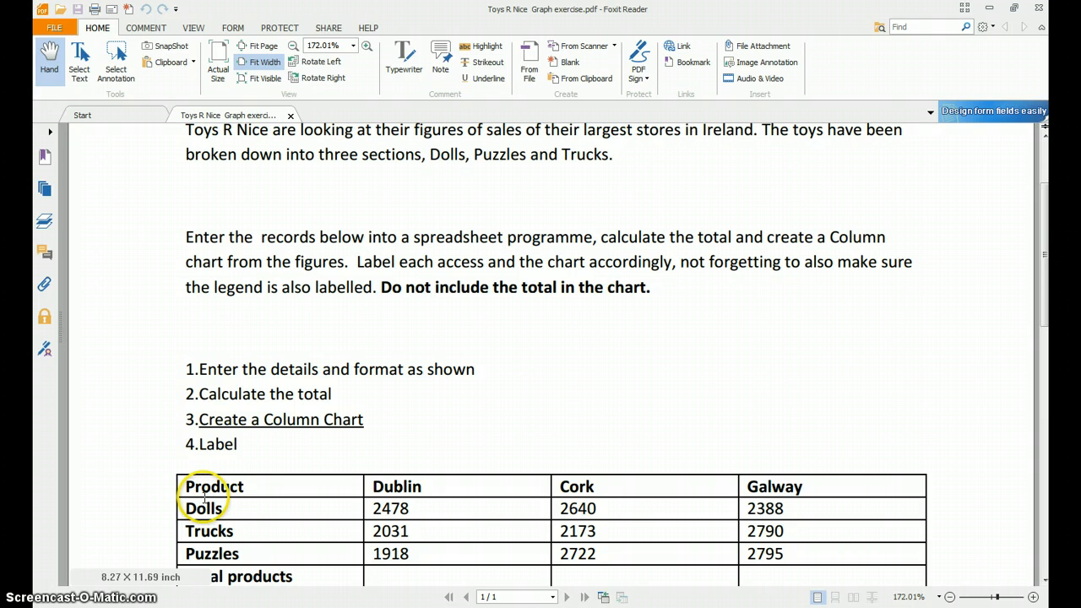
# - Read the exercise instructions and the sales table in the PDF, and switch to the Excel workbook
pyautogui.scroll(-1, 271, 524)
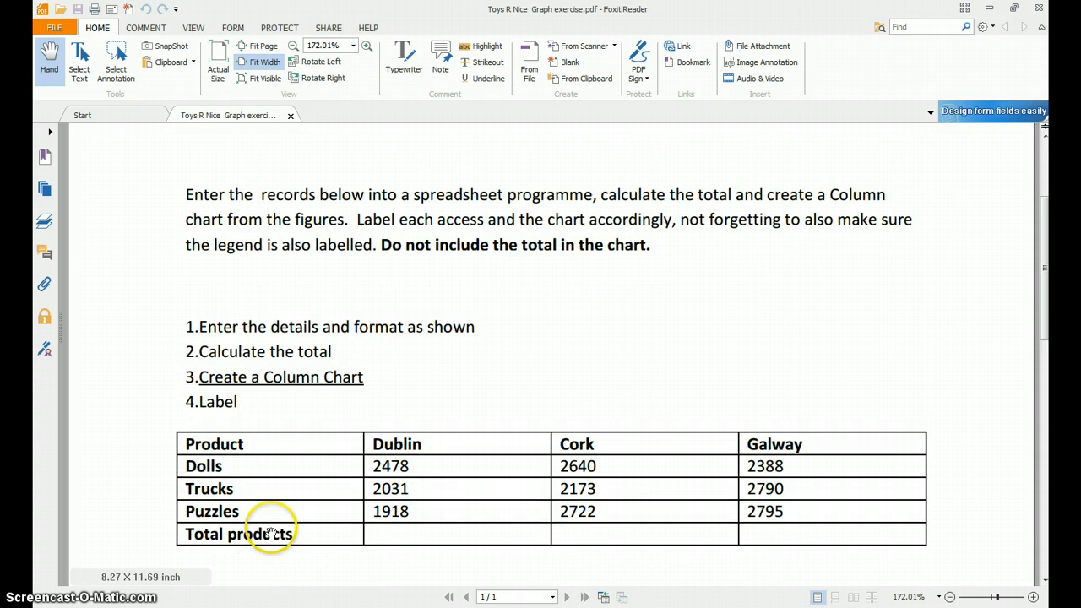
pyautogui.scroll(-1, 270, 532)
pyautogui.scroll(1, 321, 415)
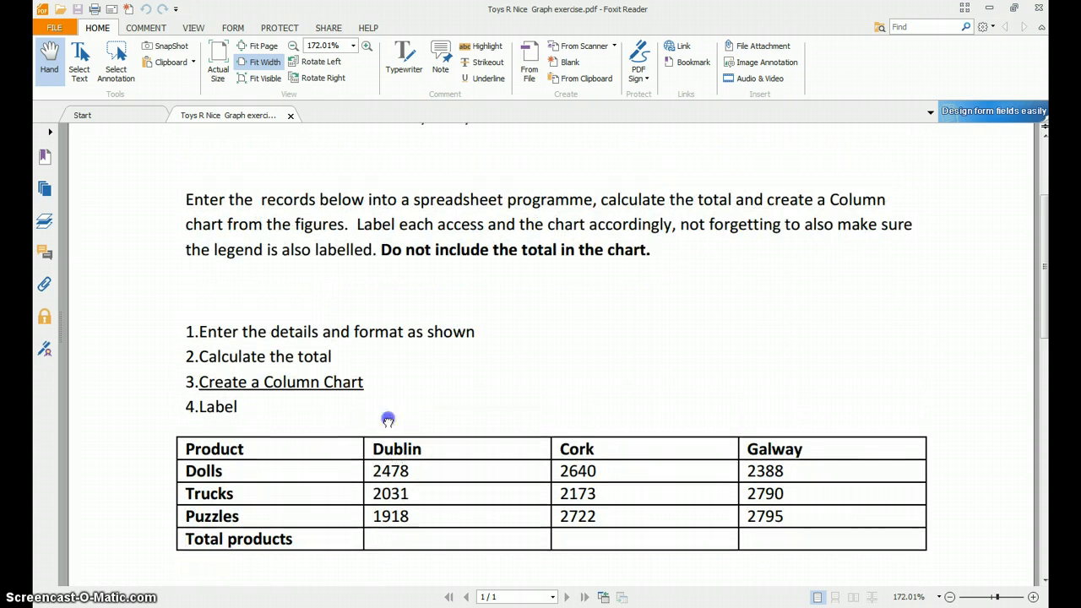
pyautogui.scroll(-1, 388, 420)
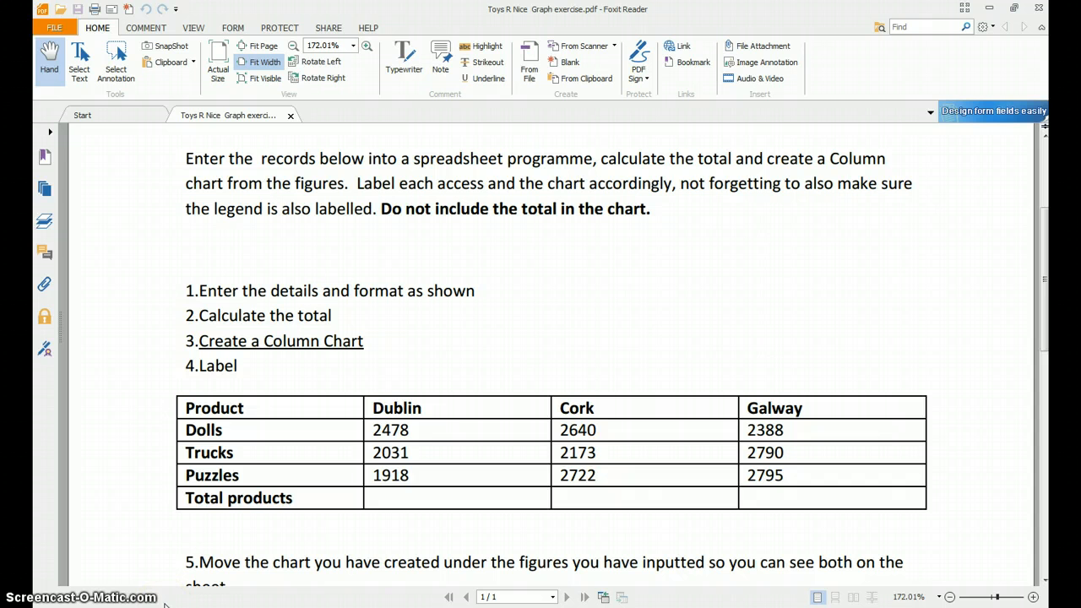
pyautogui.hotkey('alt', 'Tab')
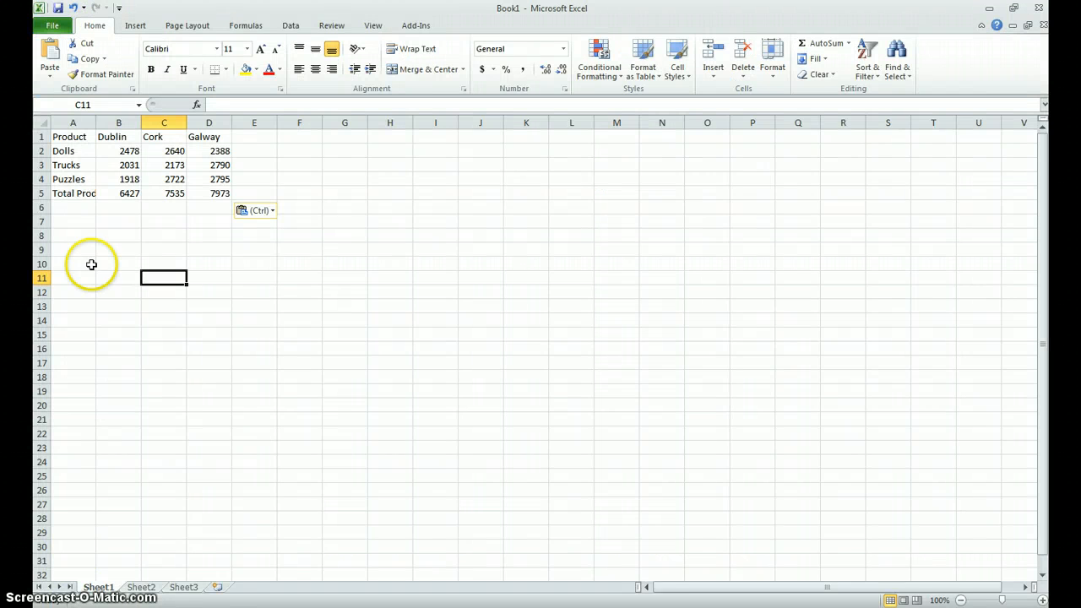
# - Fit column A's width to its labels and make the row labels in A1:A5 and the headings in B1:D1 bold
pyautogui.doubleClick(94, 123)
pyautogui.moveTo(94, 193); pyautogui.dragTo(238, 139)
pyautogui.click(149, 70)
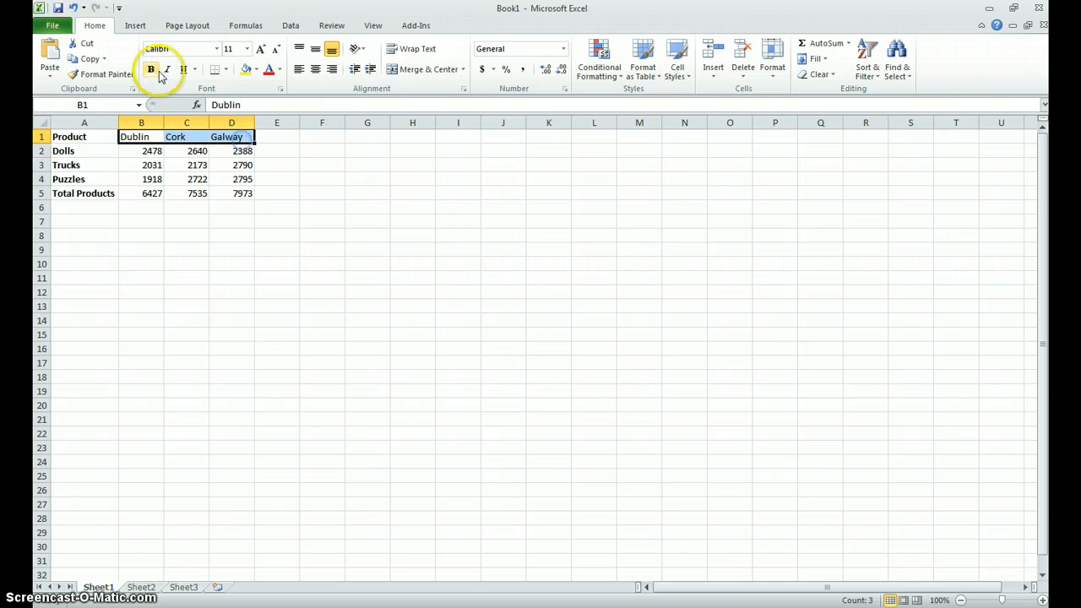
pyautogui.click(152, 69)
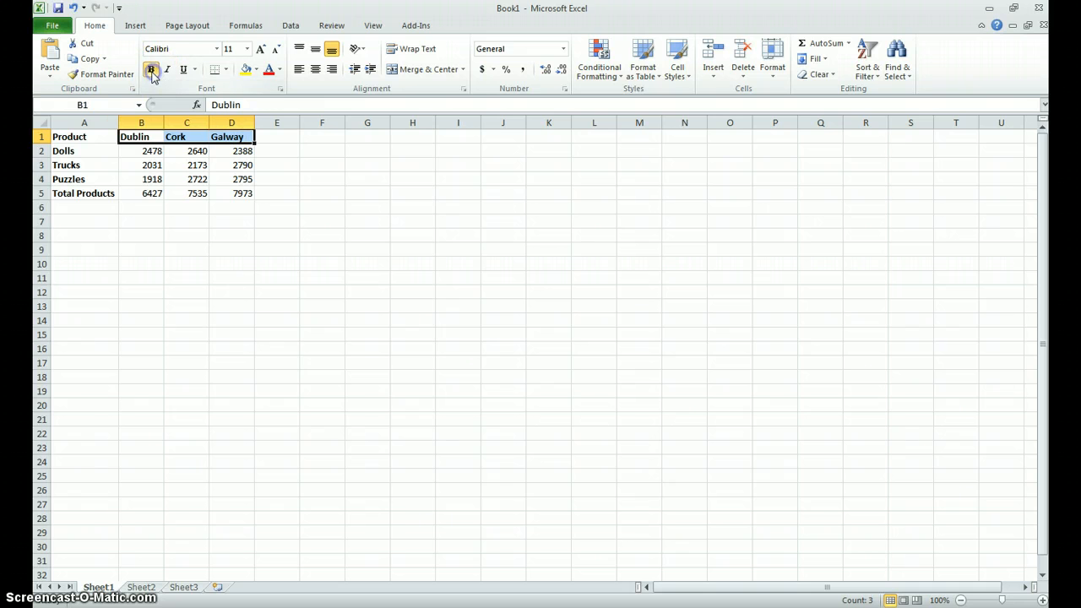
# - Clear the totals in B5:D5 and total the Dublin sales in B5 with =SUM(B2:B4)
pyautogui.moveTo(148, 193); pyautogui.dragTo(244, 193)
pyautogui.press('Delete')
pyautogui.click(151, 194)
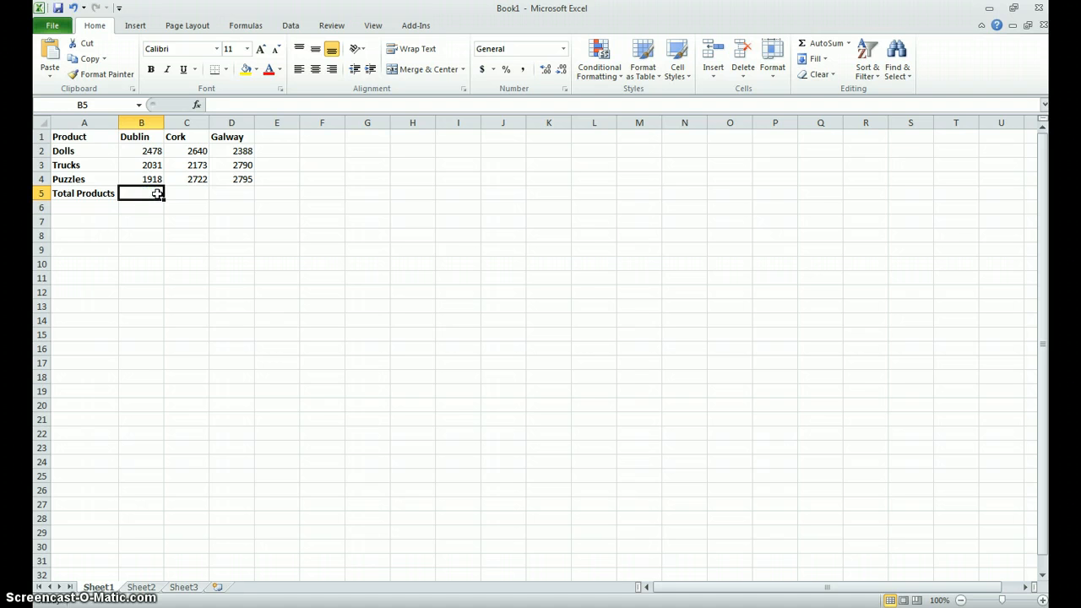
pyautogui.write('=')
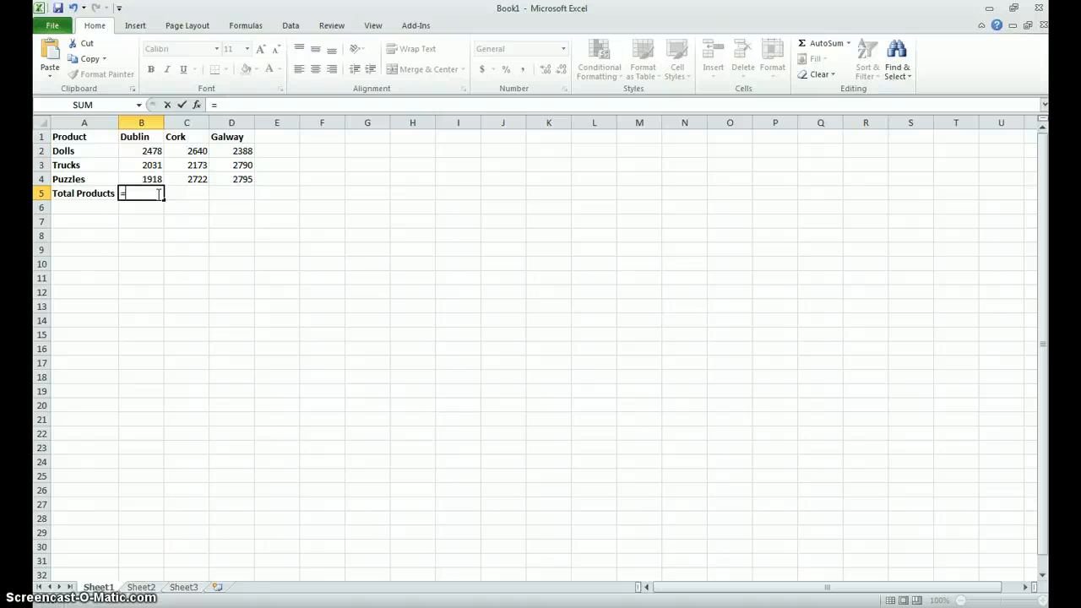
pyautogui.write('sum(')
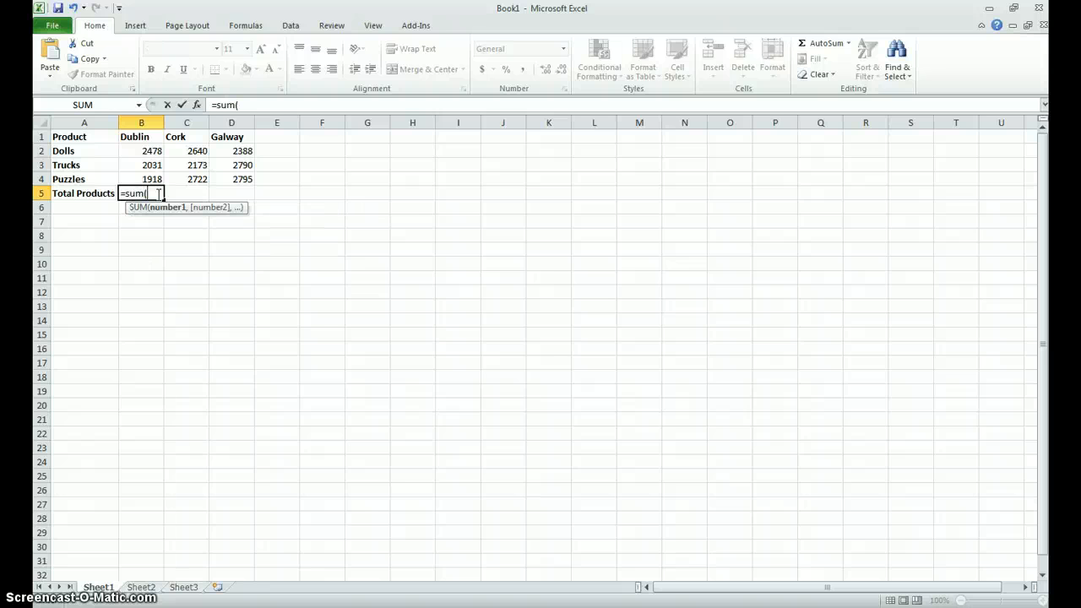
pyautogui.moveTo(137, 150); pyautogui.dragTo(135, 179)
pyautogui.write(')')
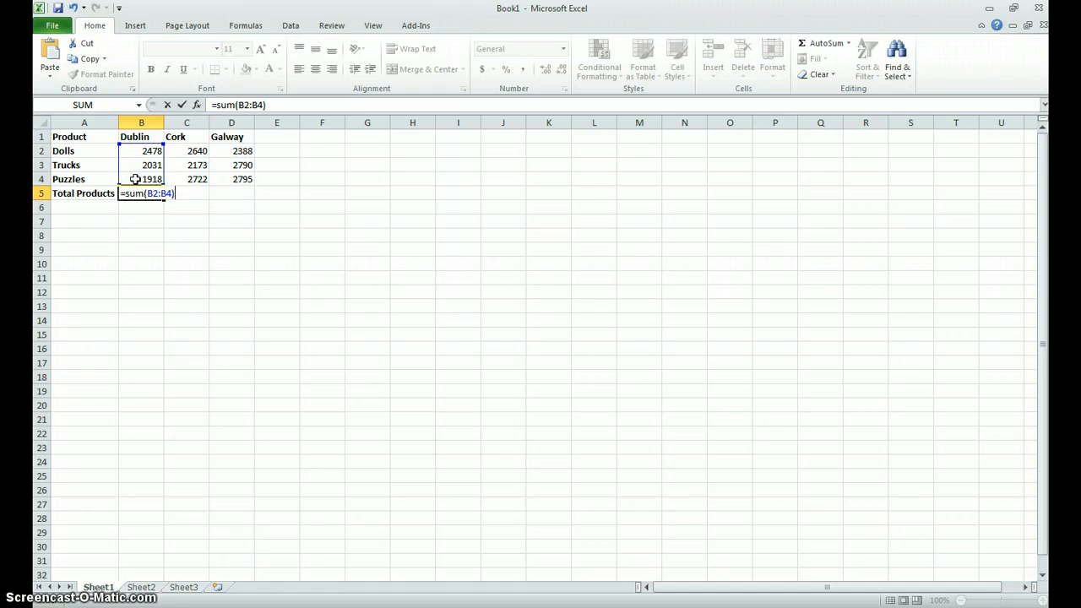
pyautogui.press('Return')
# - Copy the Dublin total formula from B5 across to the Cork and Galway columns in C5:D5
pyautogui.click(141, 193)
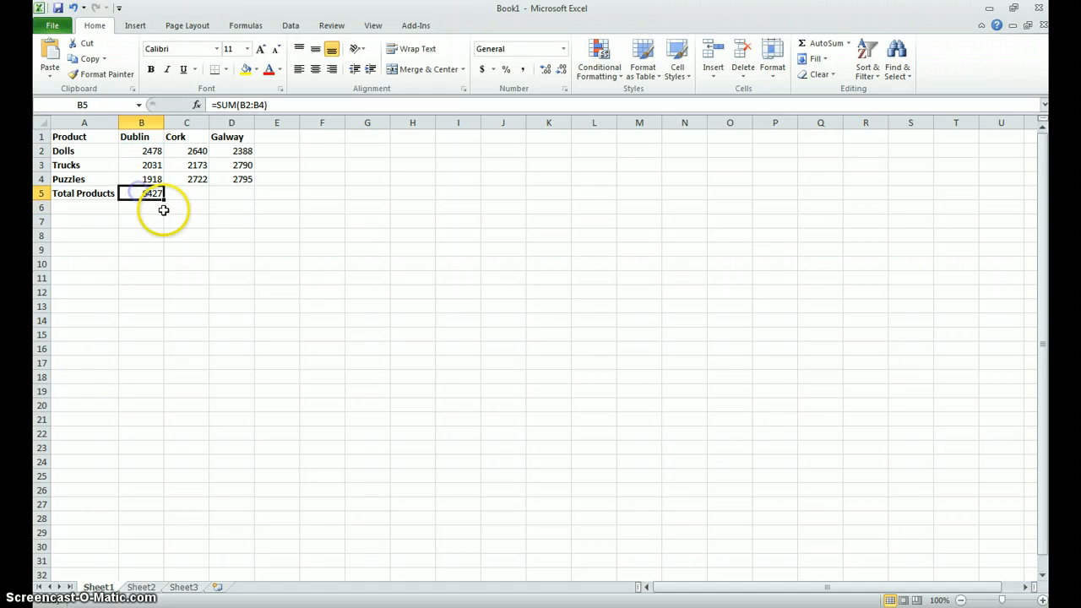
pyautogui.moveTo(165, 200); pyautogui.dragTo(241, 198)
pyautogui.click(252, 253)
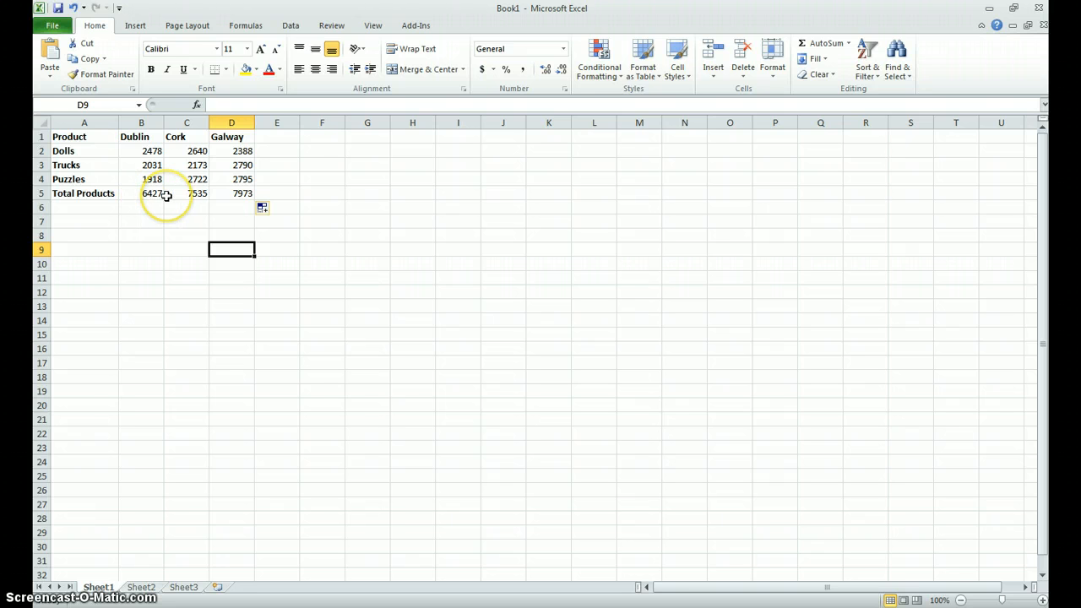
pyautogui.moveTo(145, 193); pyautogui.dragTo(229, 194)
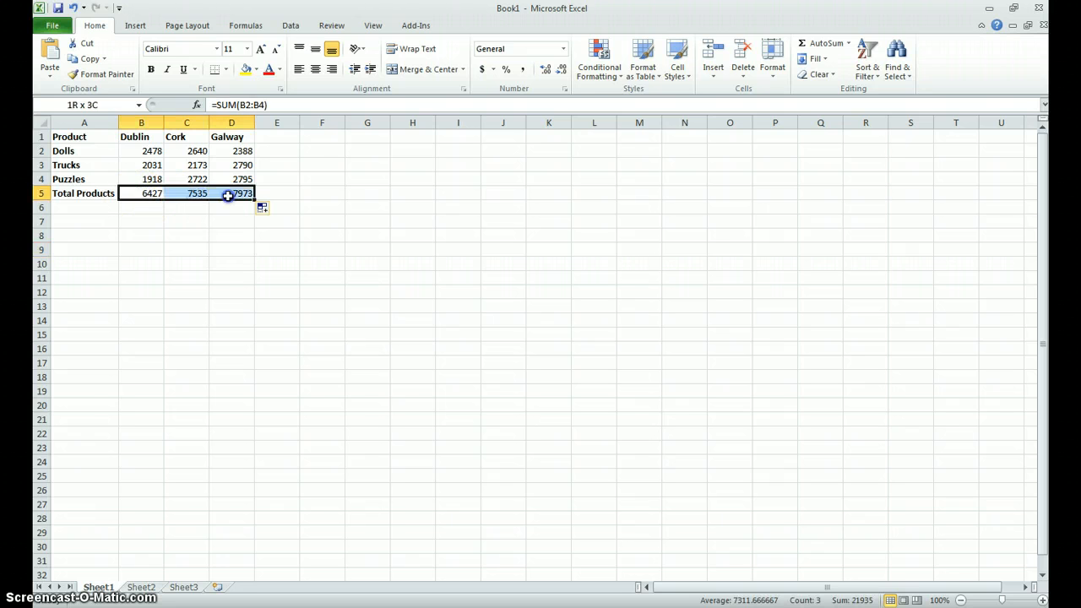
pyautogui.click(186, 221)
# - Insert a 2-D clustered column chart from A1:D4, leaving out the totals, and move it directly beneath the data table
pyautogui.moveTo(74, 136); pyautogui.dragTo(231, 174)
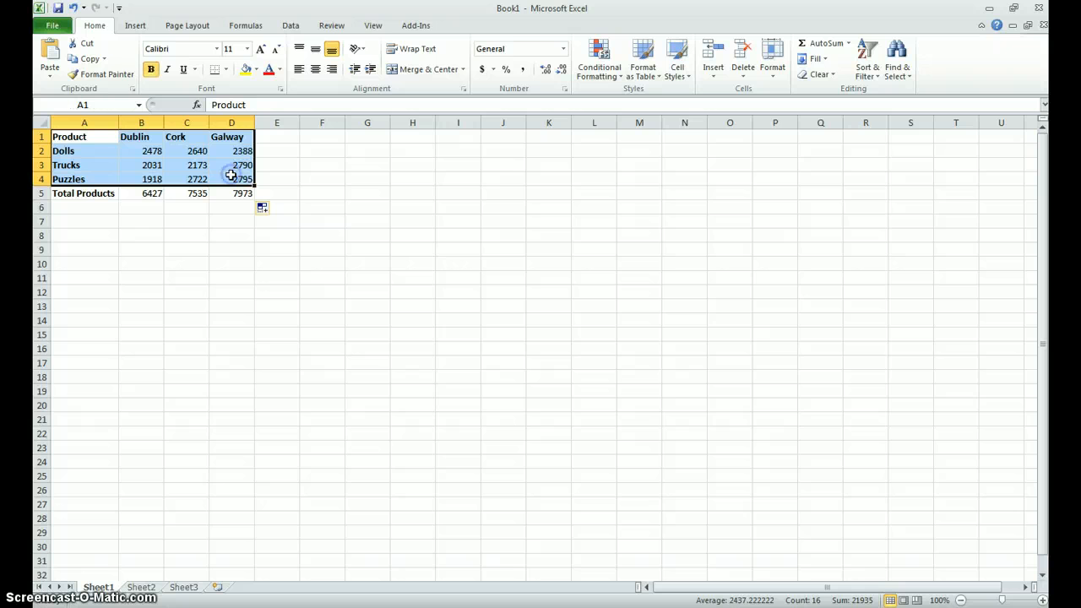
pyautogui.click(136, 26)
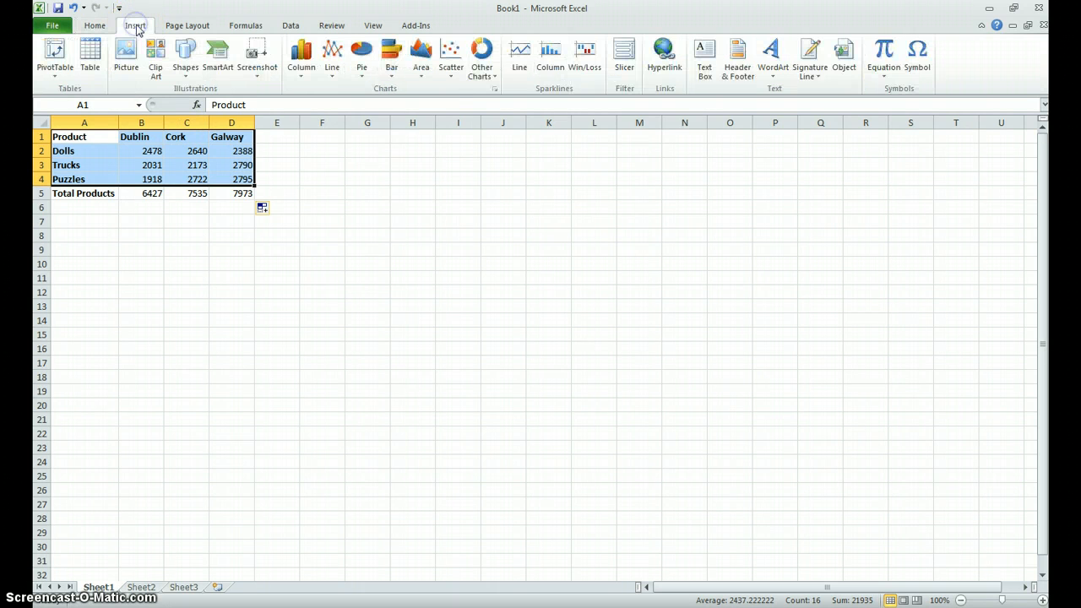
pyautogui.click(303, 76)
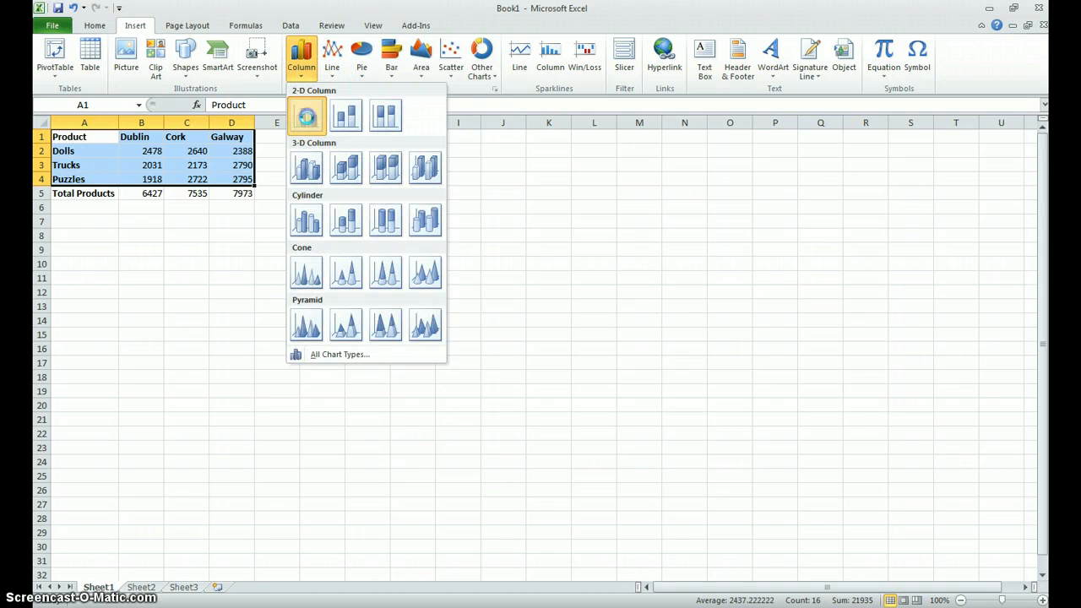
pyautogui.click(307, 119)
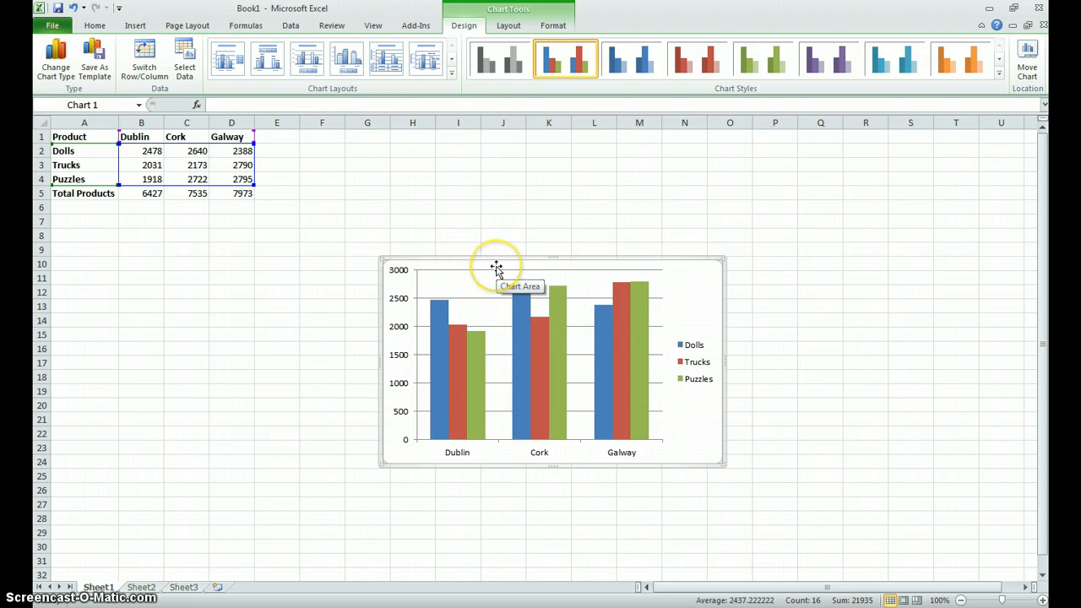
pyautogui.moveTo(497, 268); pyautogui.dragTo(196, 211)
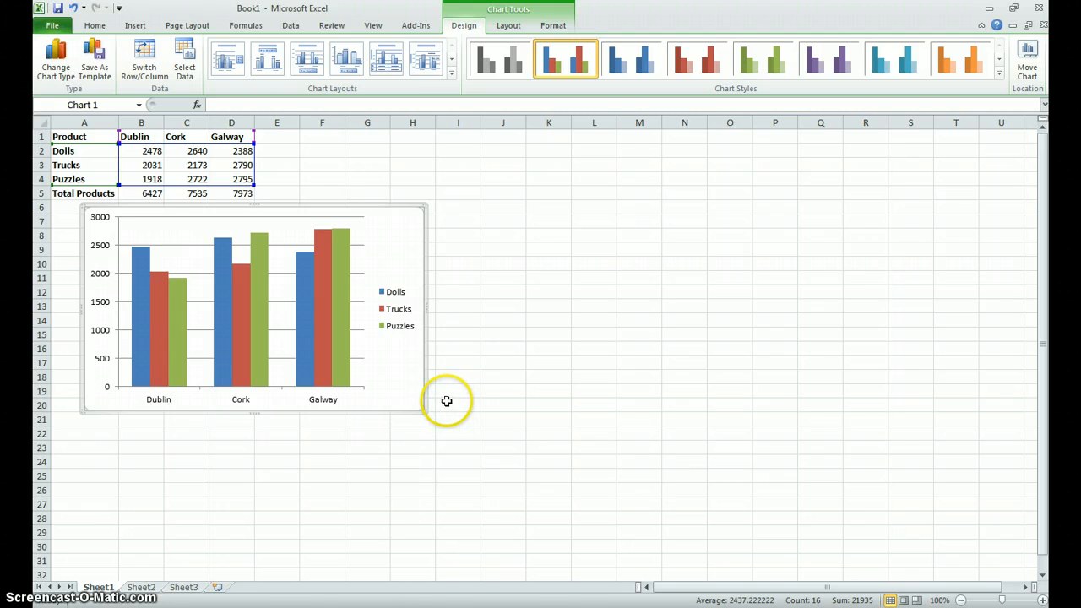
pyautogui.click(404, 295)
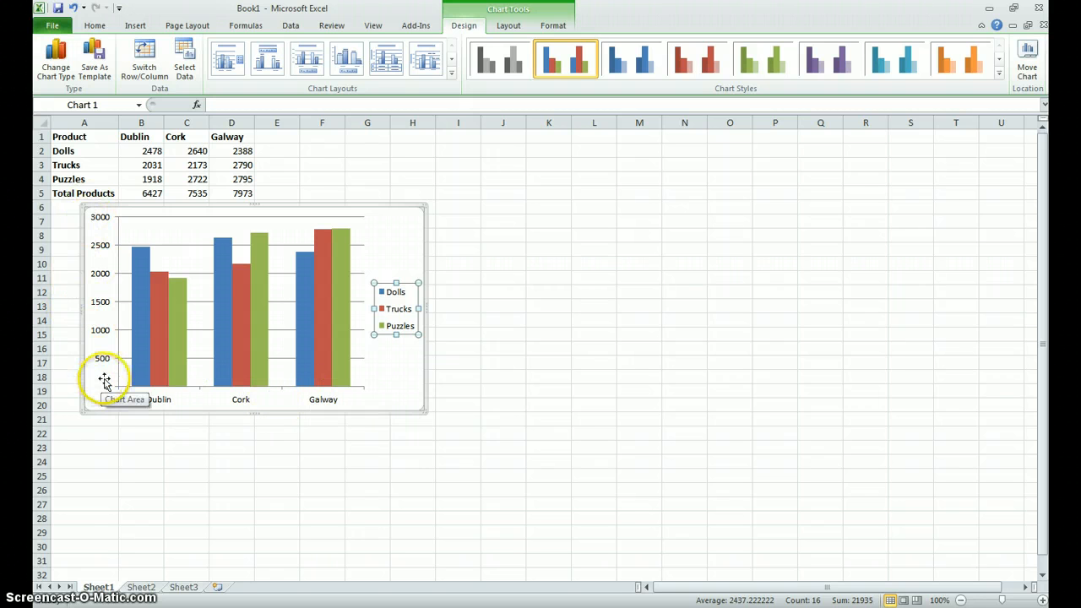
pyautogui.moveTo(180, 378)
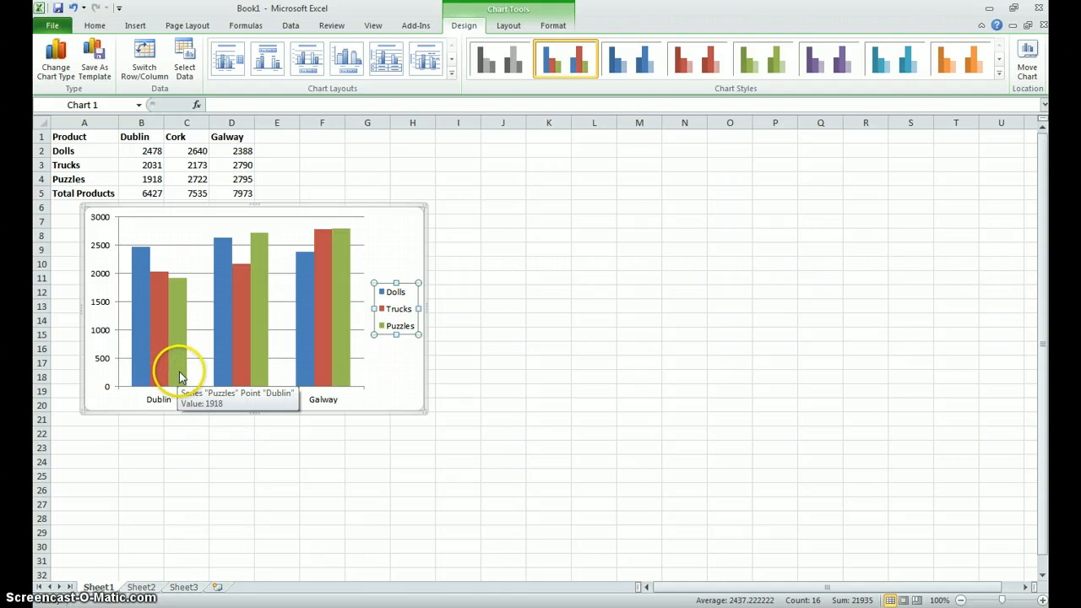
pyautogui.click(394, 393)
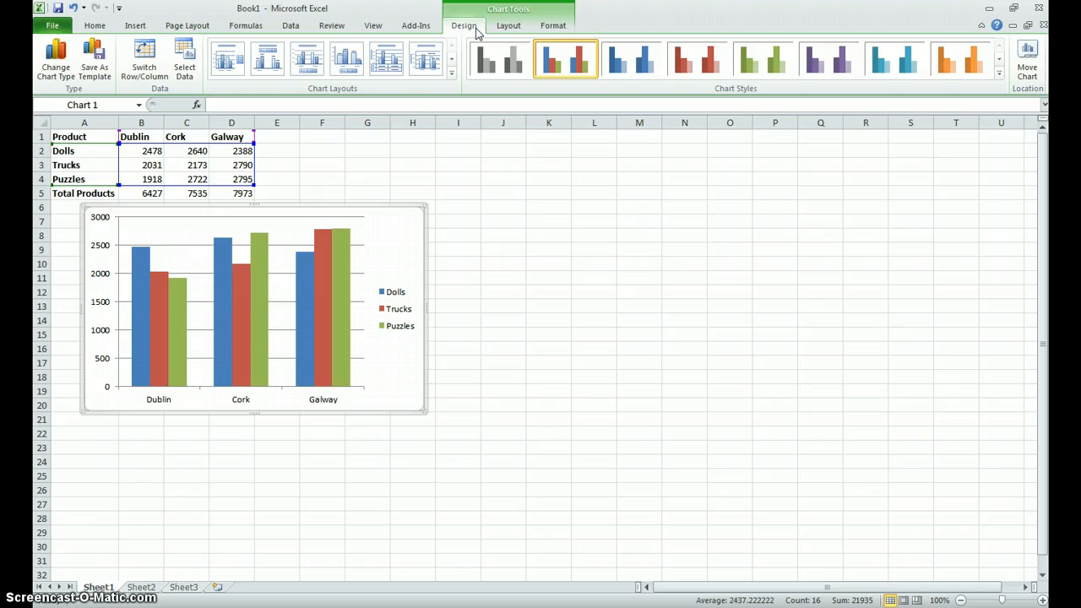
pyautogui.click(547, 194)
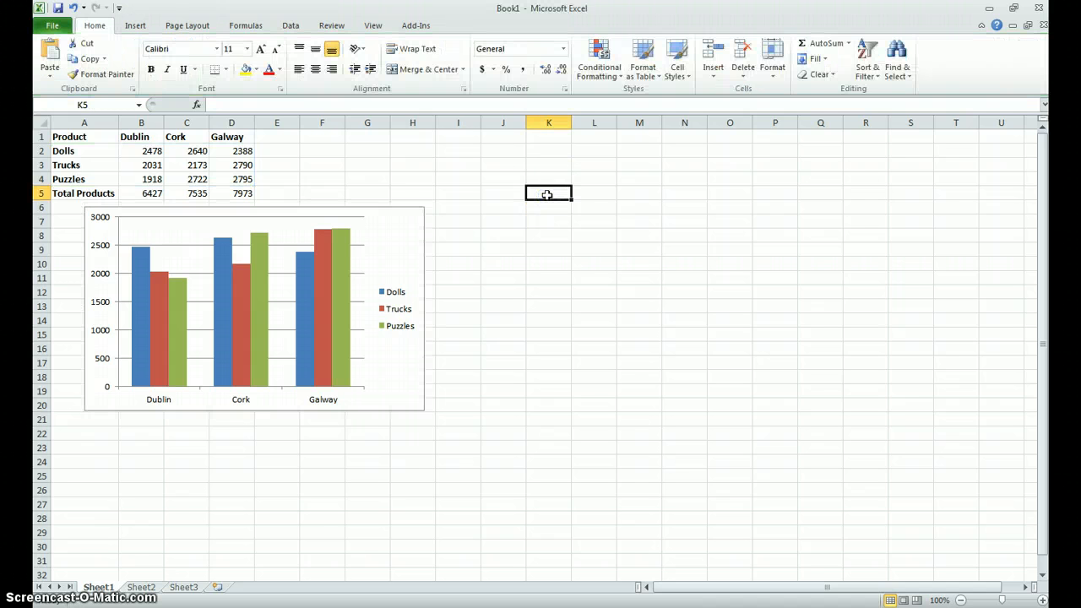
# - Add a horizontally oriented title to the chart's primary vertical axis with the text "Products"
pyautogui.click(415, 215)
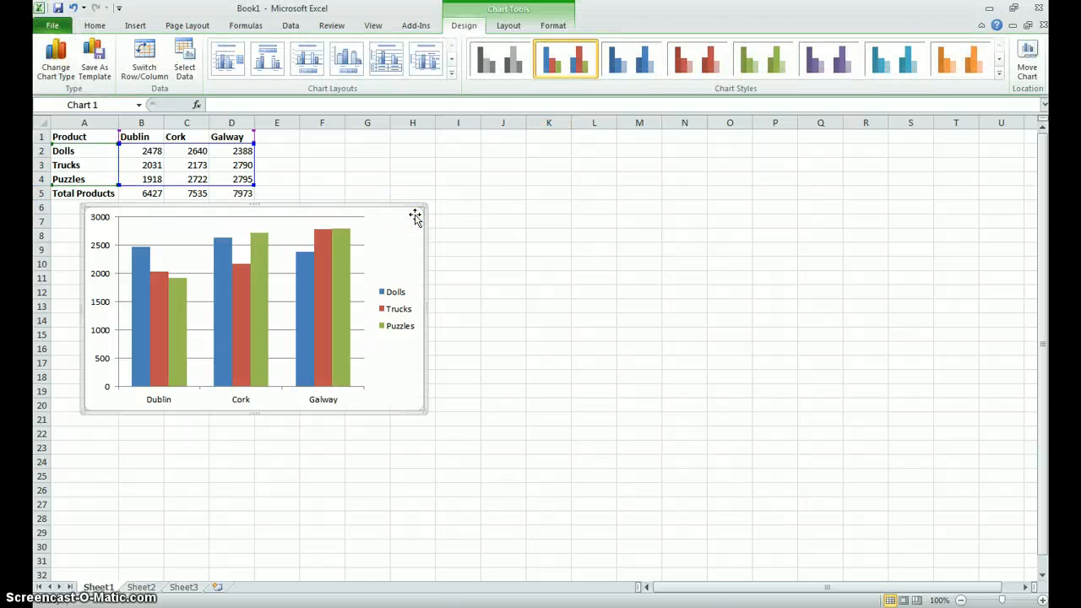
pyautogui.click(508, 27)
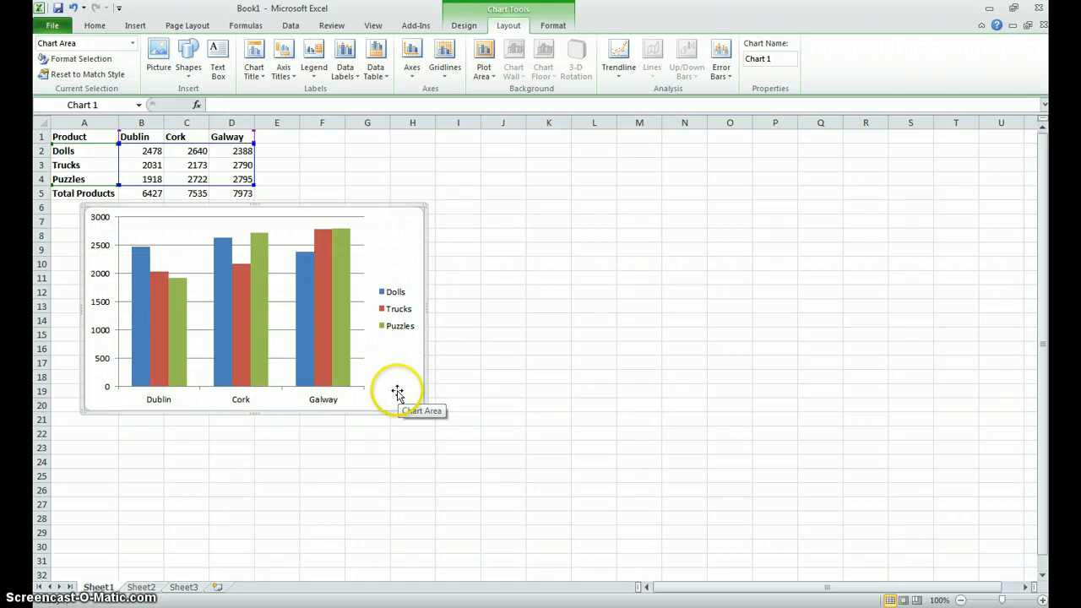
pyautogui.click(283, 69)
pyautogui.moveTo(308, 108)
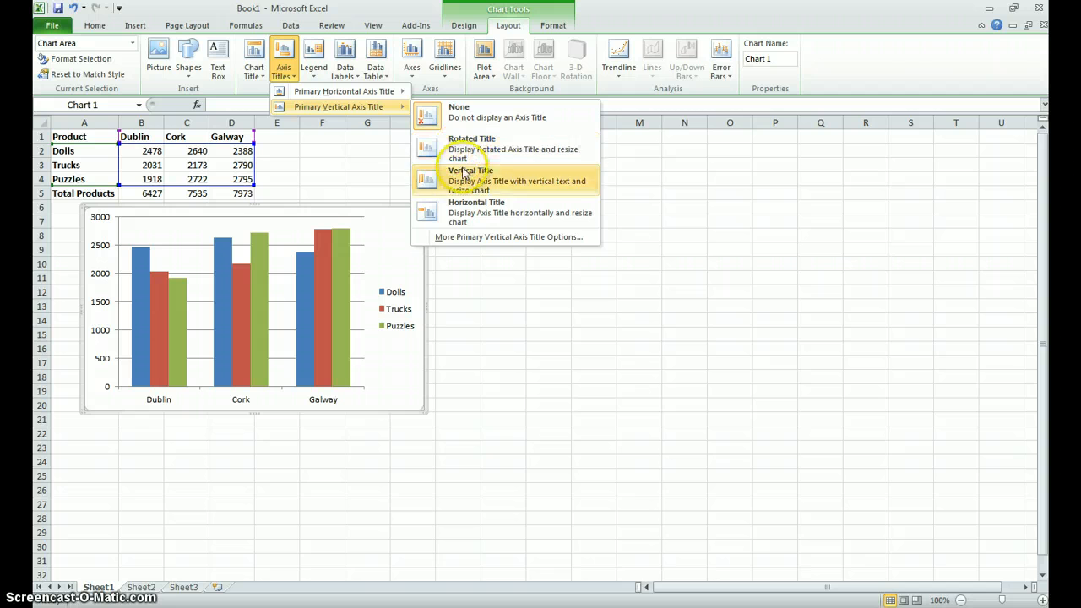
pyautogui.click(461, 216)
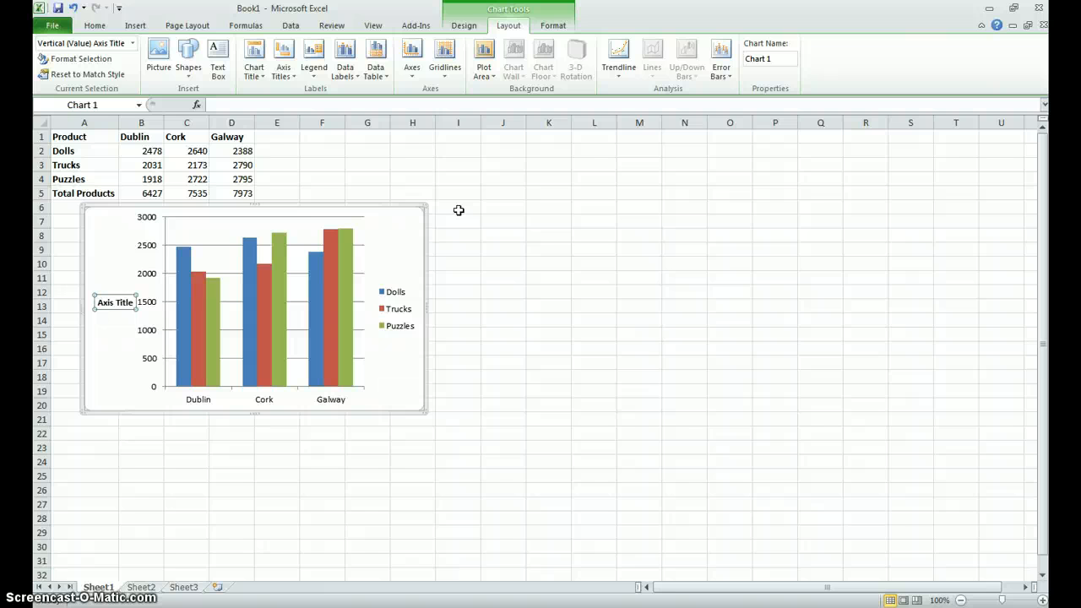
pyautogui.write('Products')
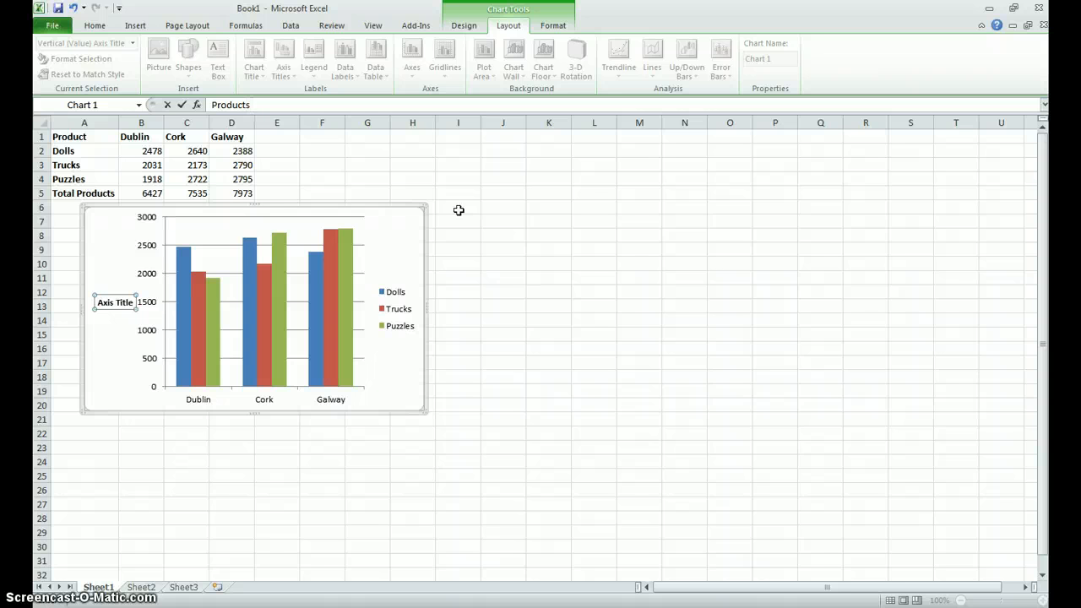
pyautogui.press('Return')
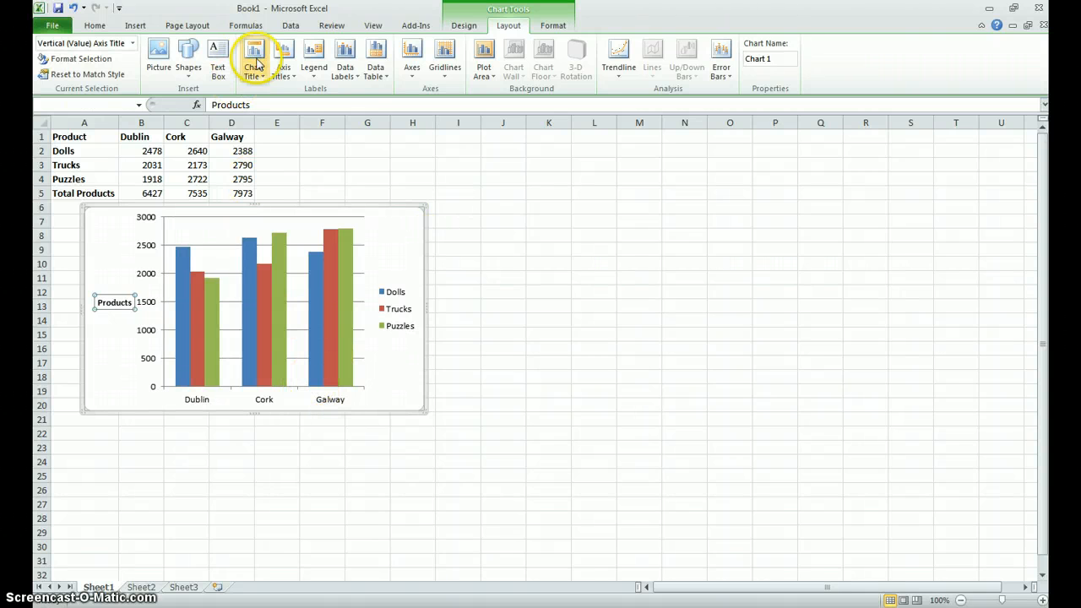
# - Add a title below the chart's primary horizontal axis with the text "Counties"
pyautogui.click(283, 61)
pyautogui.moveTo(304, 110)
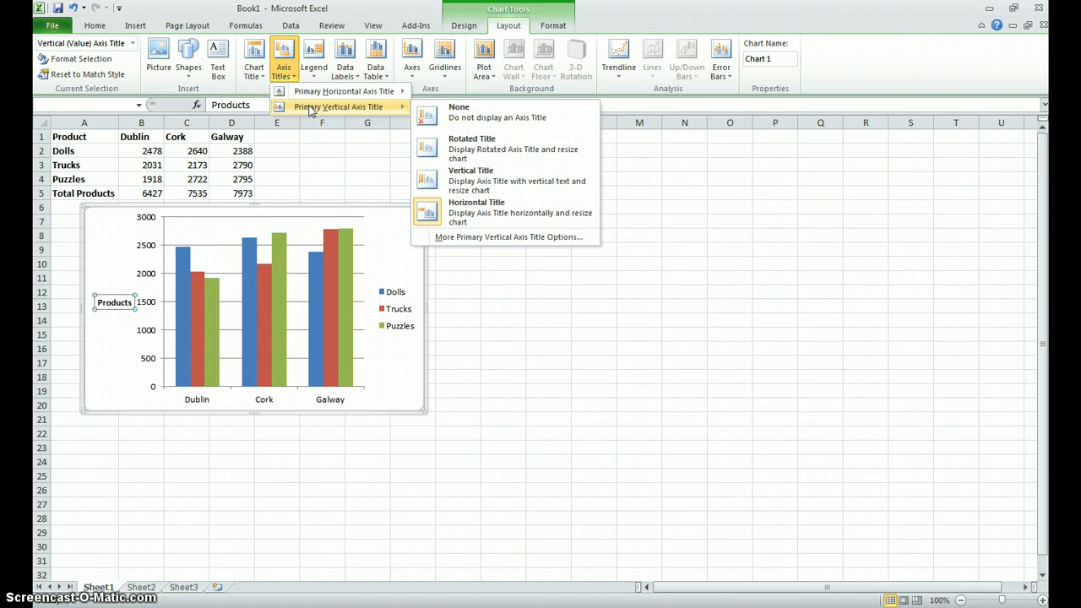
pyautogui.moveTo(314, 90)
pyautogui.click(430, 132)
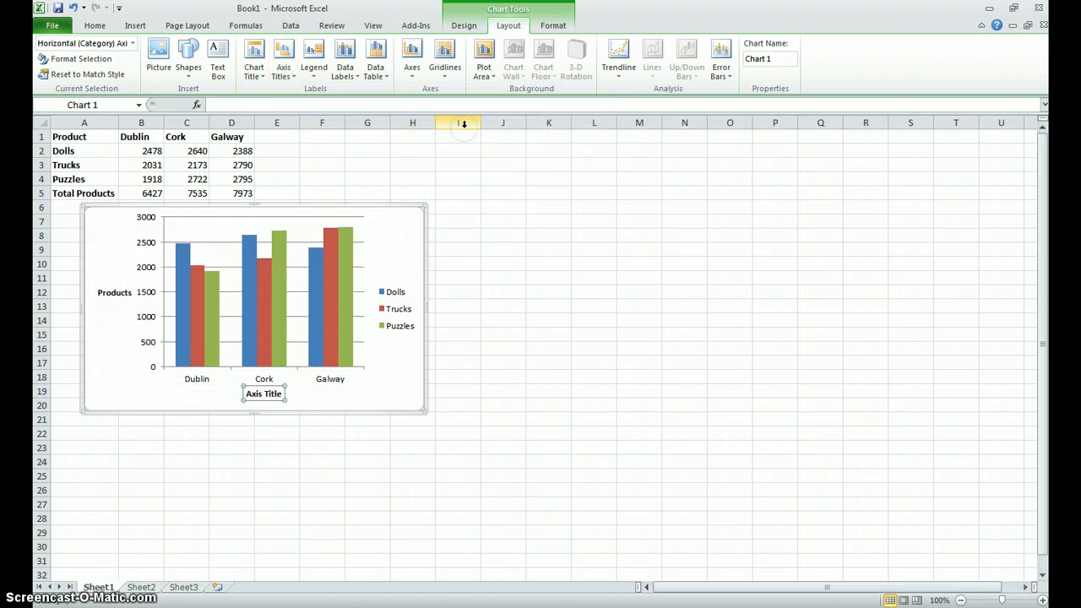
pyautogui.write('Counties')
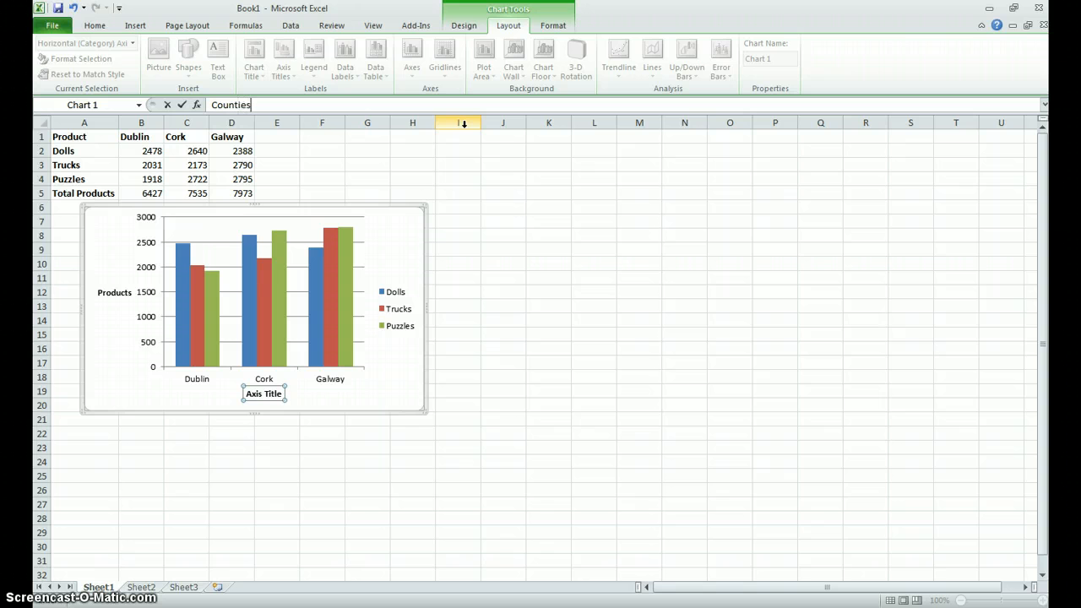
pyautogui.click(536, 318)
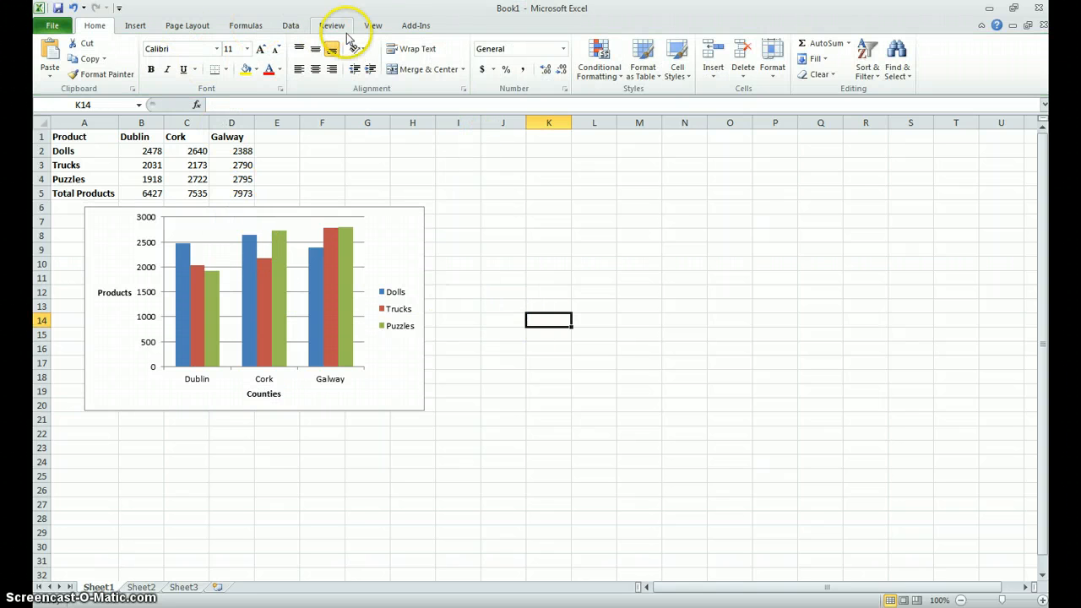
# - Add a title above the plot area of the column chart with the text "Products sold in Ireland"
pyautogui.click(400, 235)
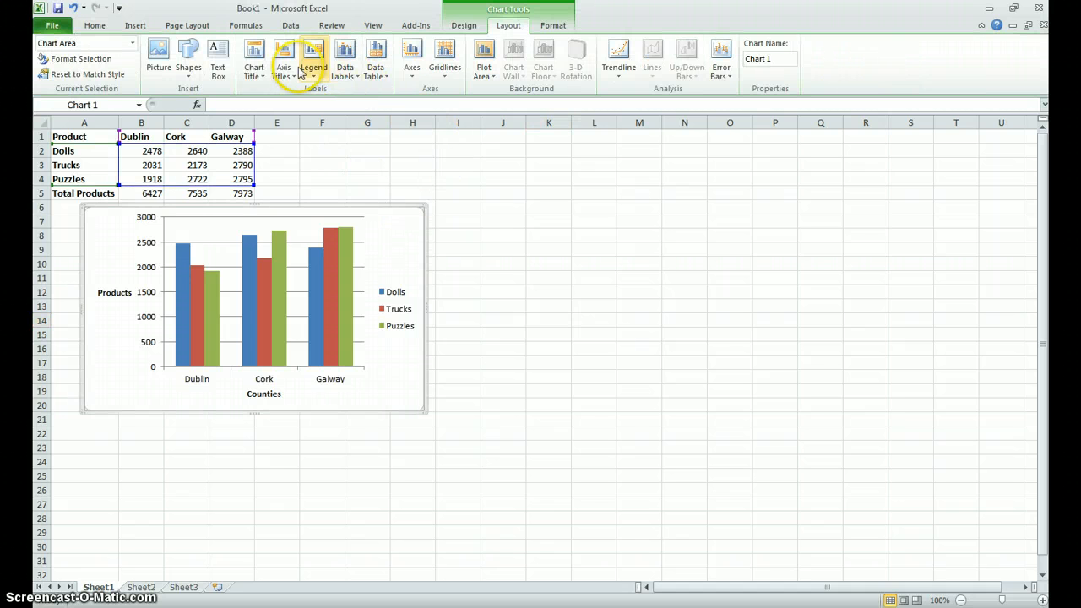
pyautogui.click(254, 69)
pyautogui.click(279, 162)
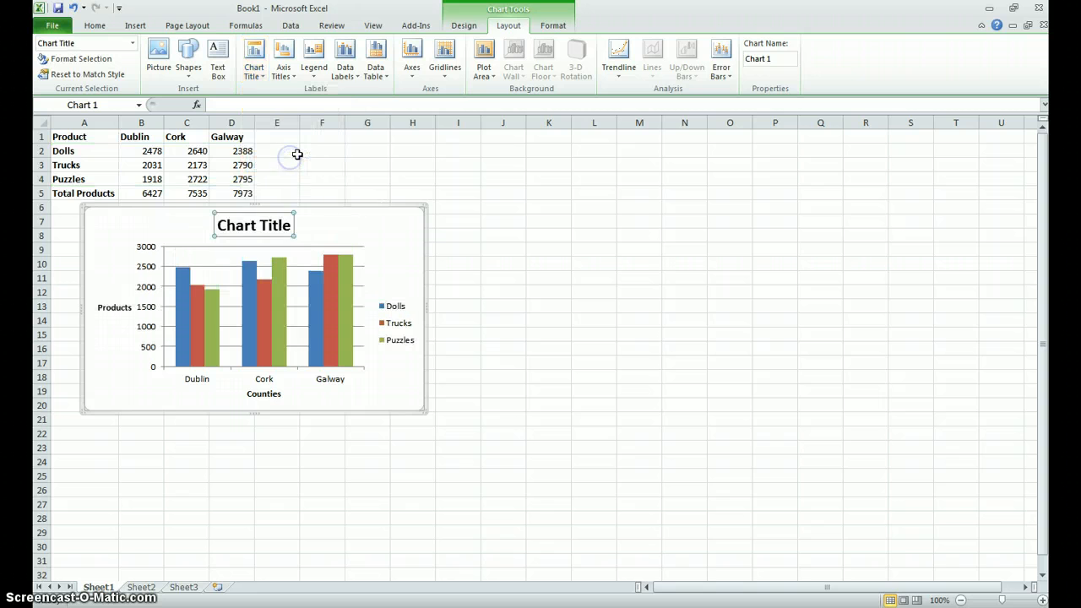
pyautogui.tripleClick(257, 227)
pyautogui.write('Pr')
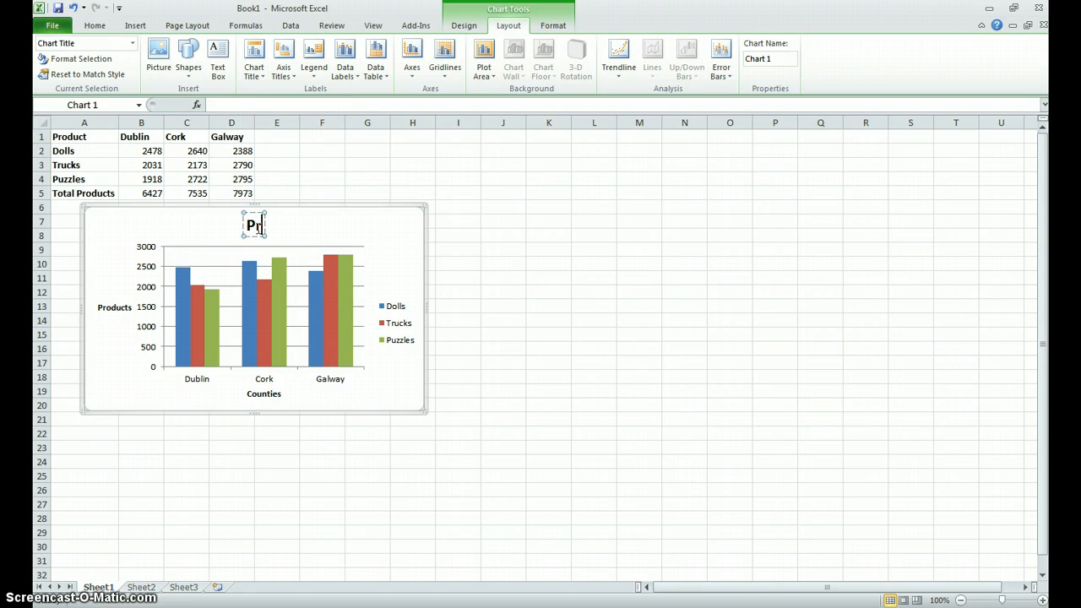
pyautogui.write('oducts so')
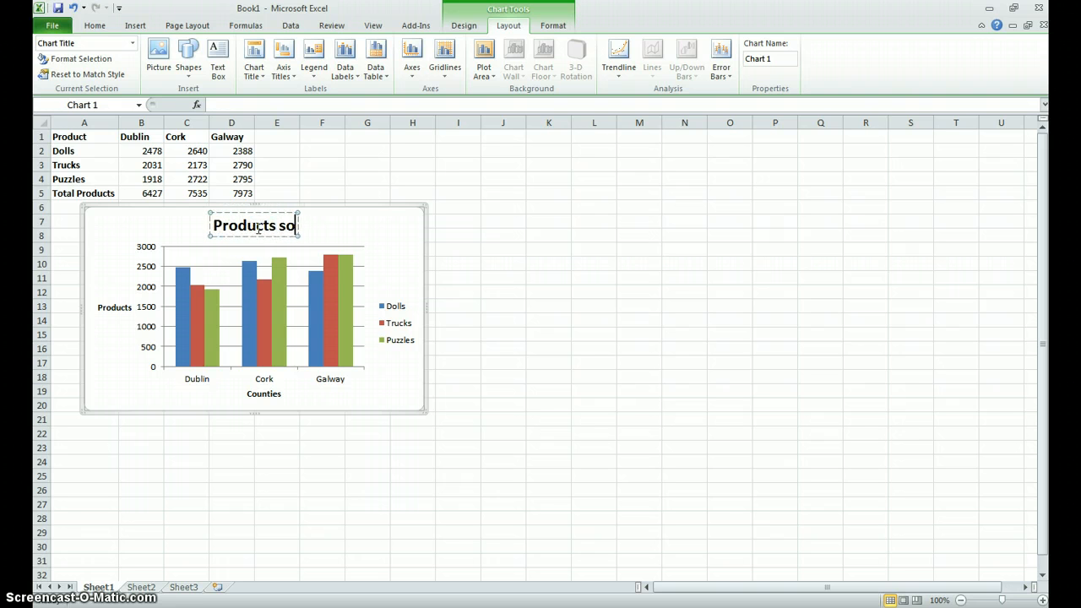
pyautogui.write('ld in Irealnd')
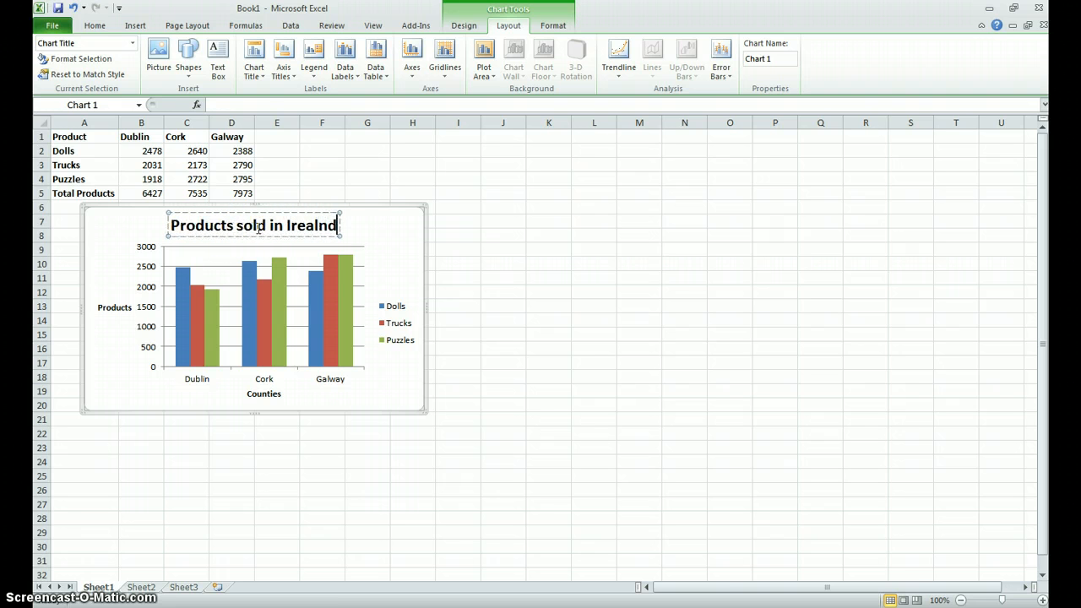
pyautogui.click(259, 228)
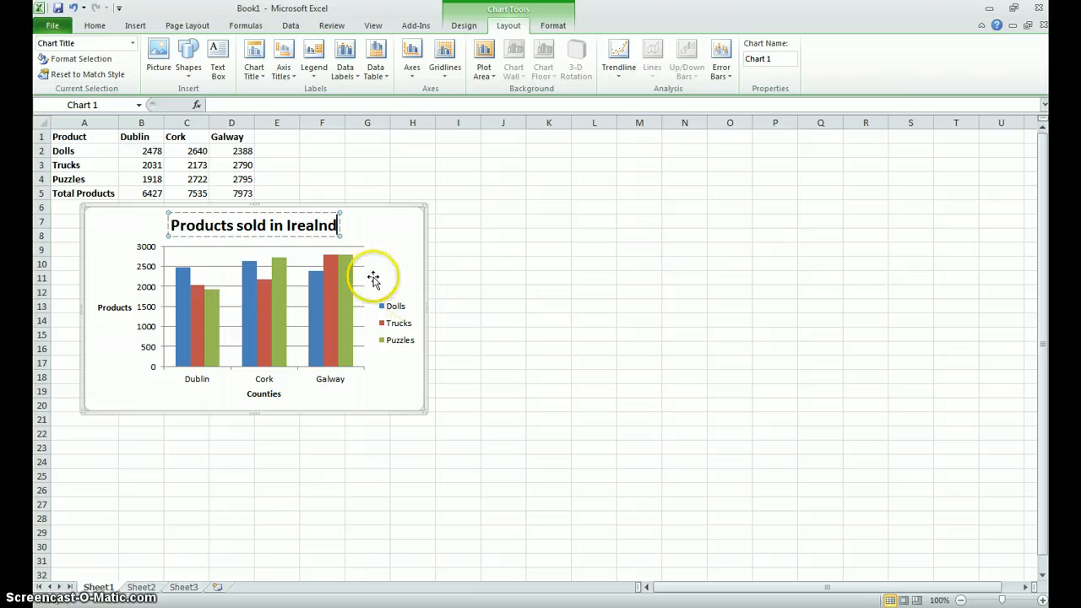
pyautogui.press('BackSpace')
pyautogui.press('BackSpace')
pyautogui.press('BackSpace')
pyautogui.press('BackSpace')
pyautogui.write('land')
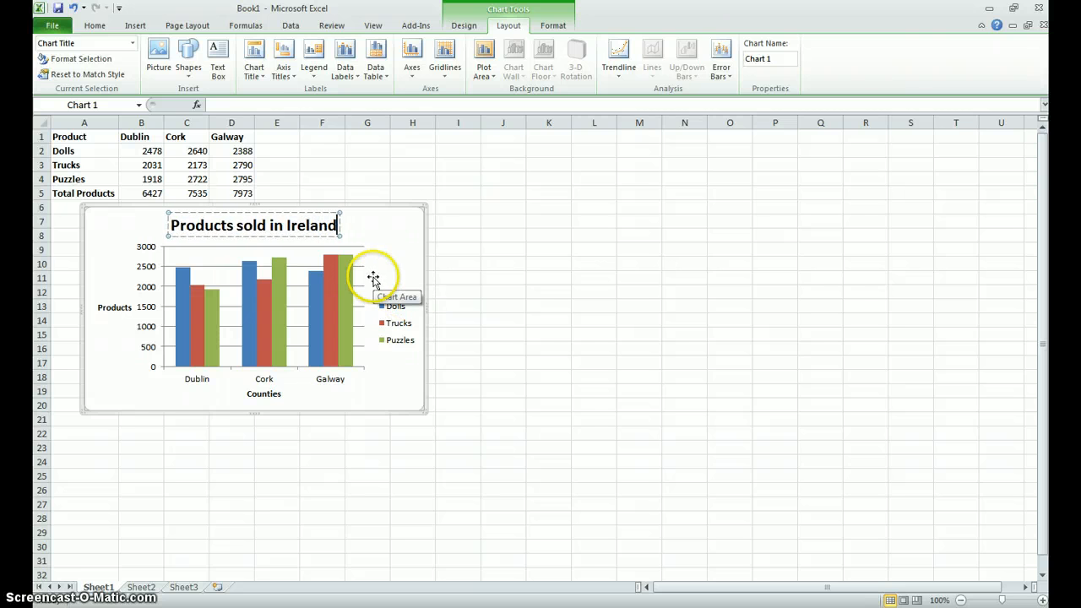
pyautogui.click(486, 240)
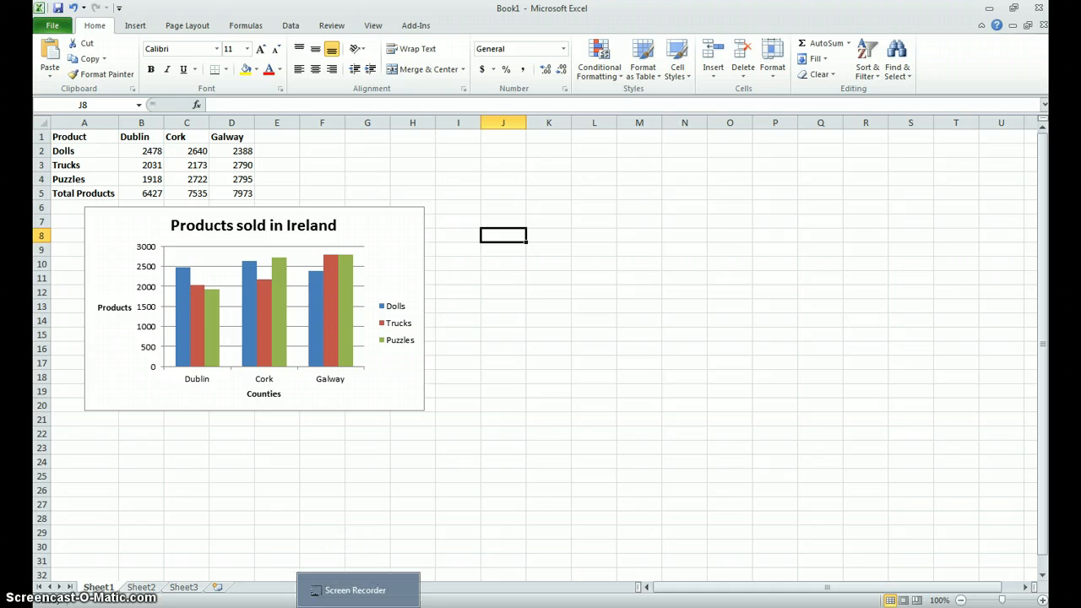
# - Check the remaining exercise instructions in Foxit Reader, and in Excel move the chart against the sheet's left edge directly under the table
pyautogui.hotkey('alt', 'Tab')
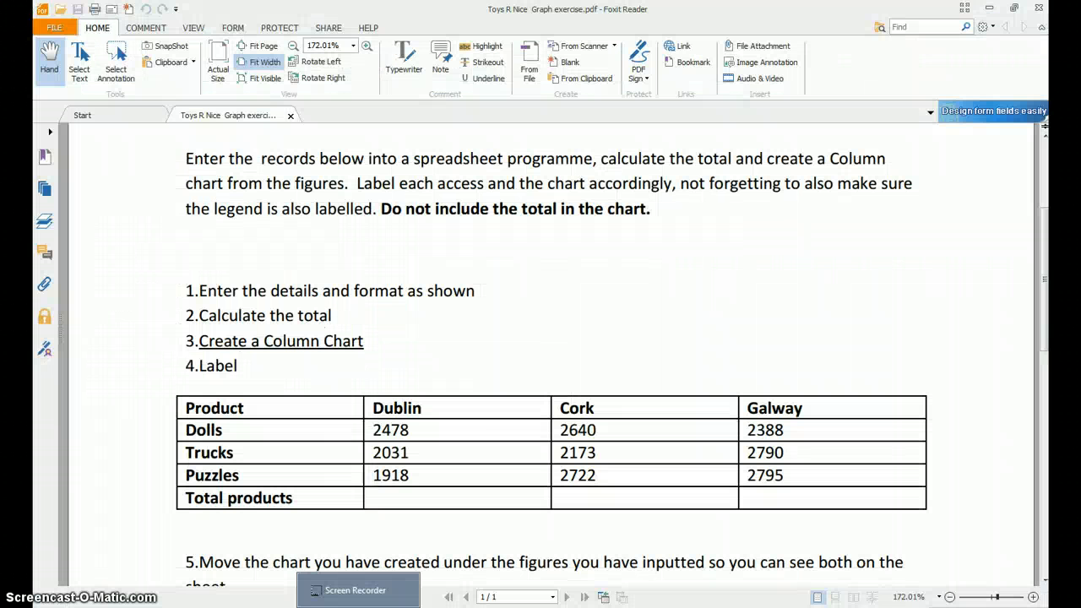
pyautogui.scroll(-3, 349, 545)
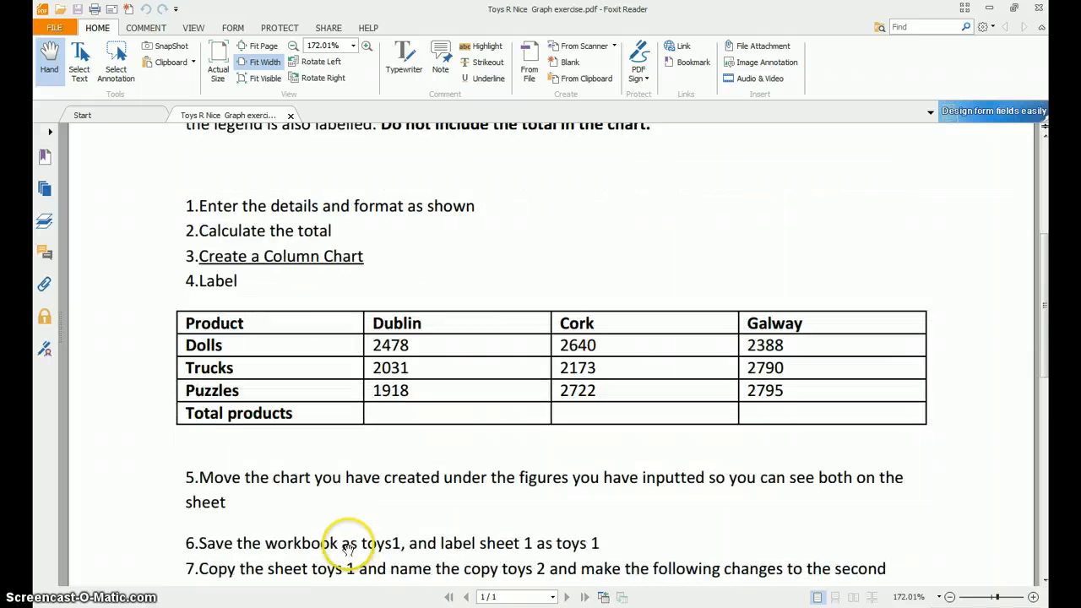
pyautogui.scroll(2, 348, 545)
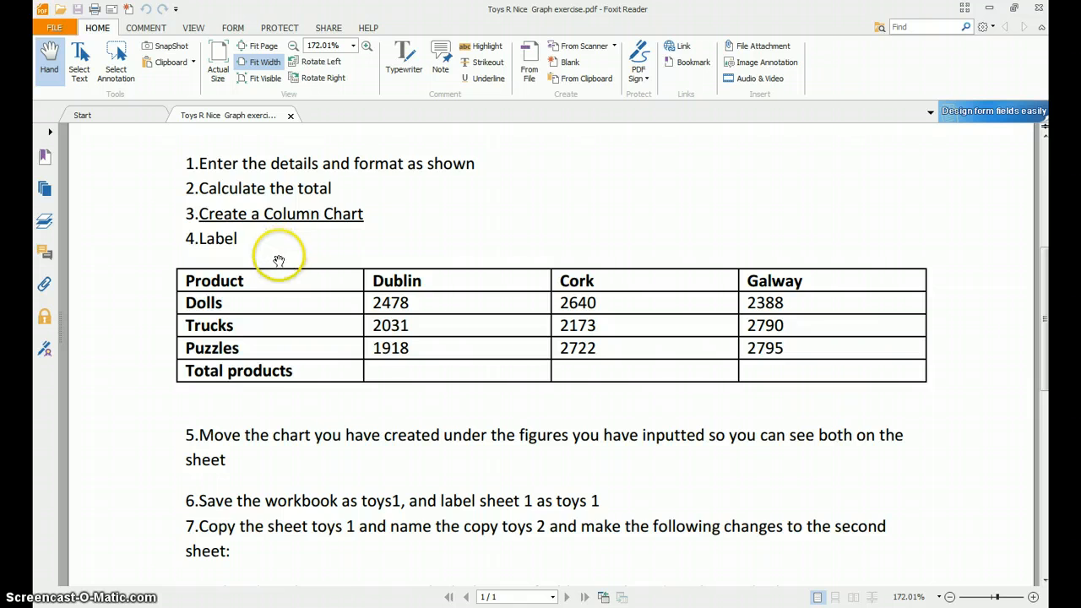
pyautogui.scroll(-3, 279, 258)
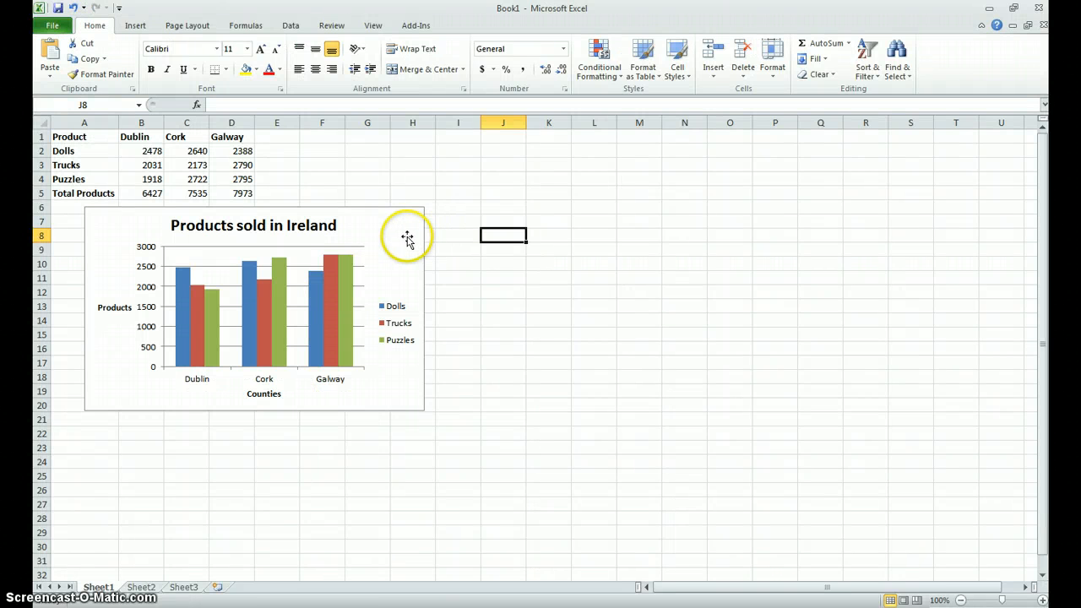
pyautogui.click(406, 239)
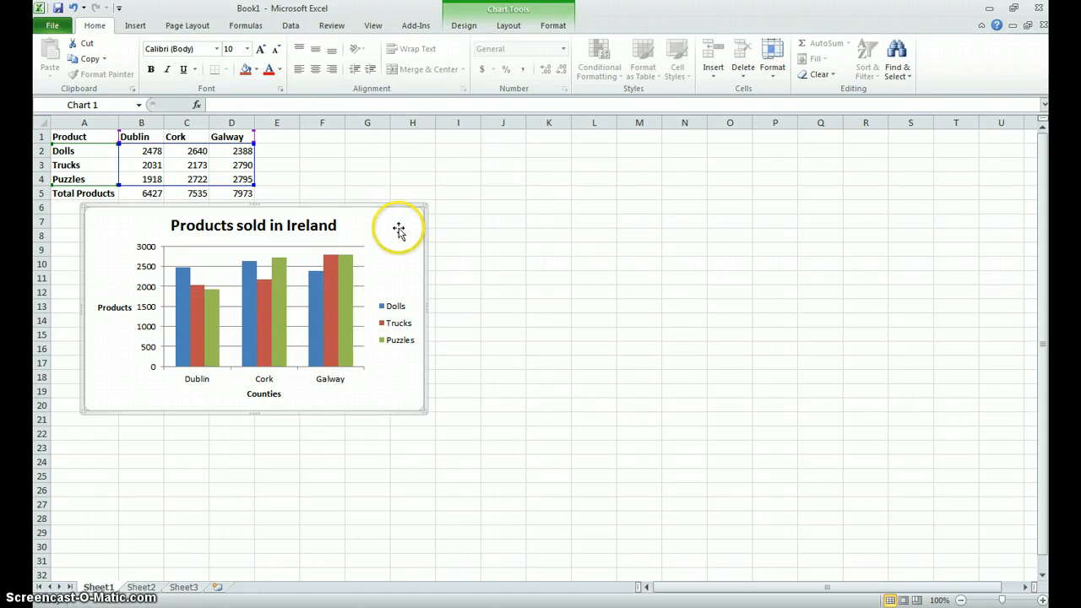
pyautogui.moveTo(403, 215); pyautogui.dragTo(376, 213)
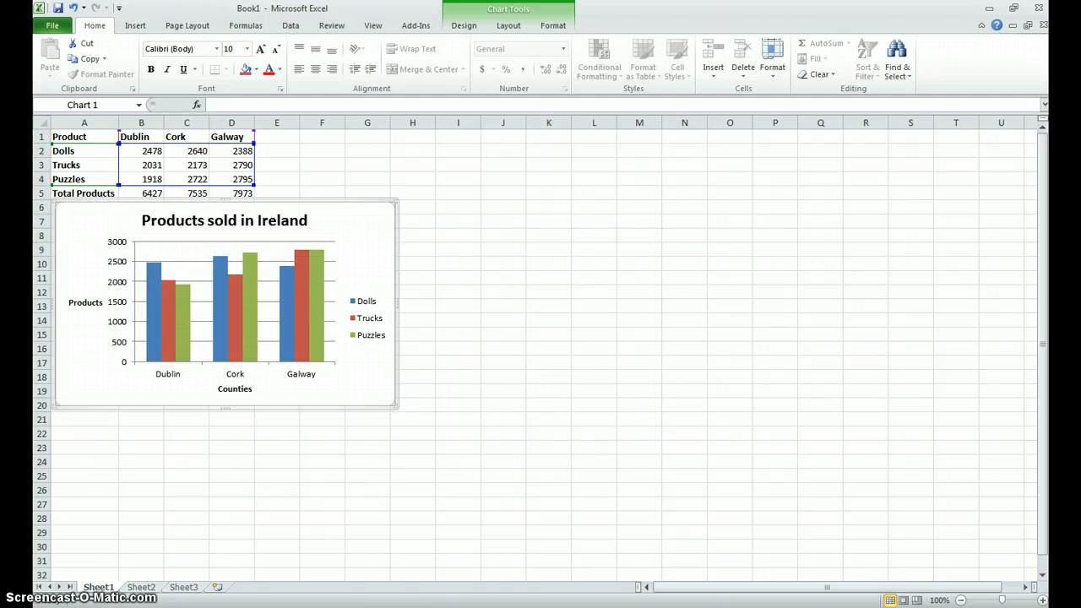
# - Consult the exercise sheet in Foxit Reader and save the Excel workbook to the Desktop as toys1
pyautogui.click(325, 607)
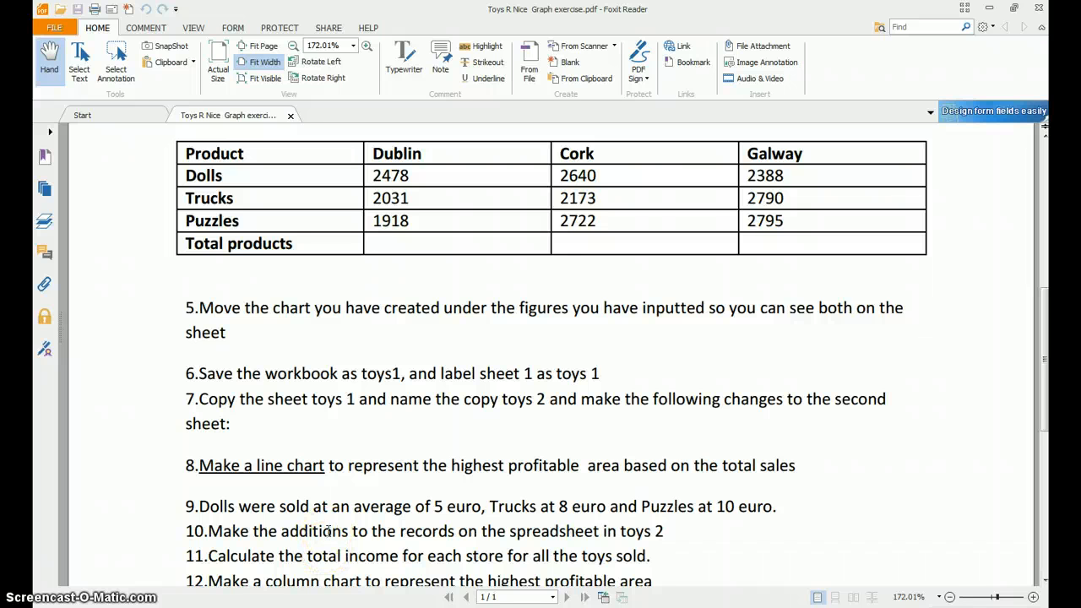
pyautogui.click(380, 607)
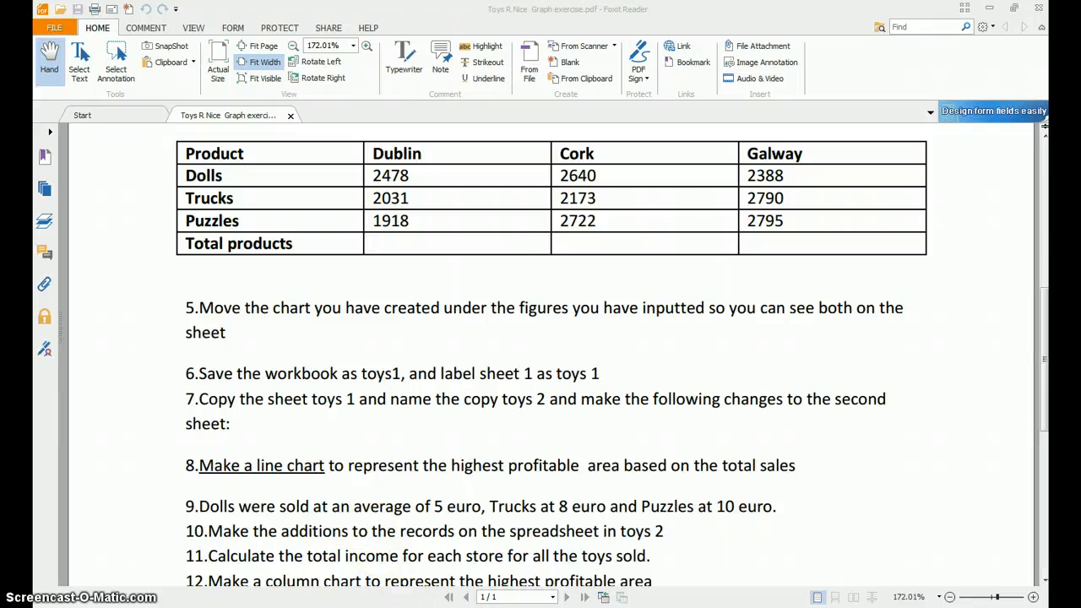
pyautogui.click(51, 26)
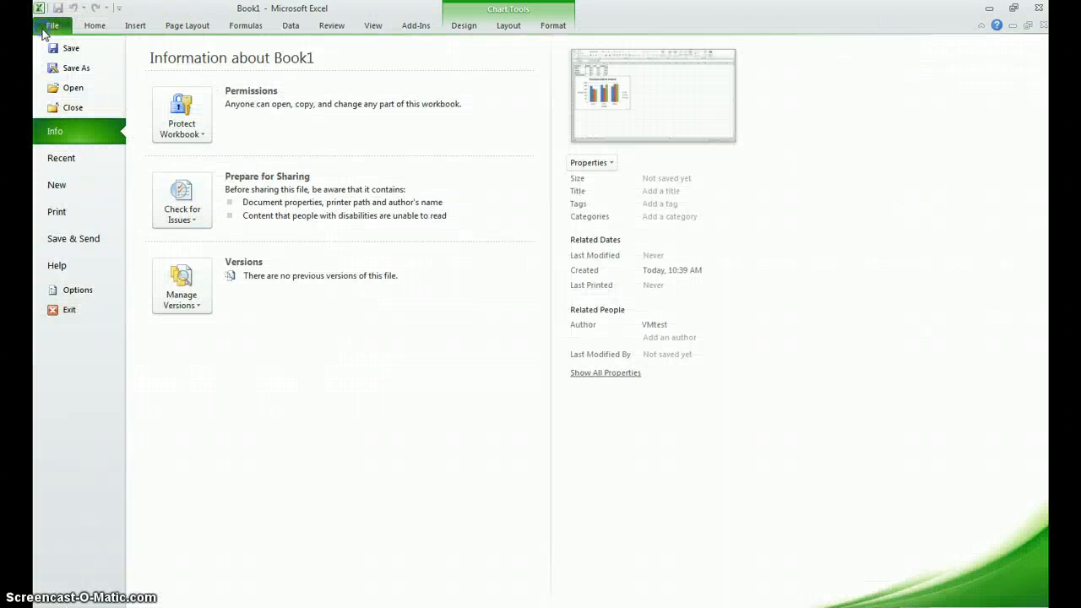
pyautogui.click(59, 69)
pyautogui.write('toys1')
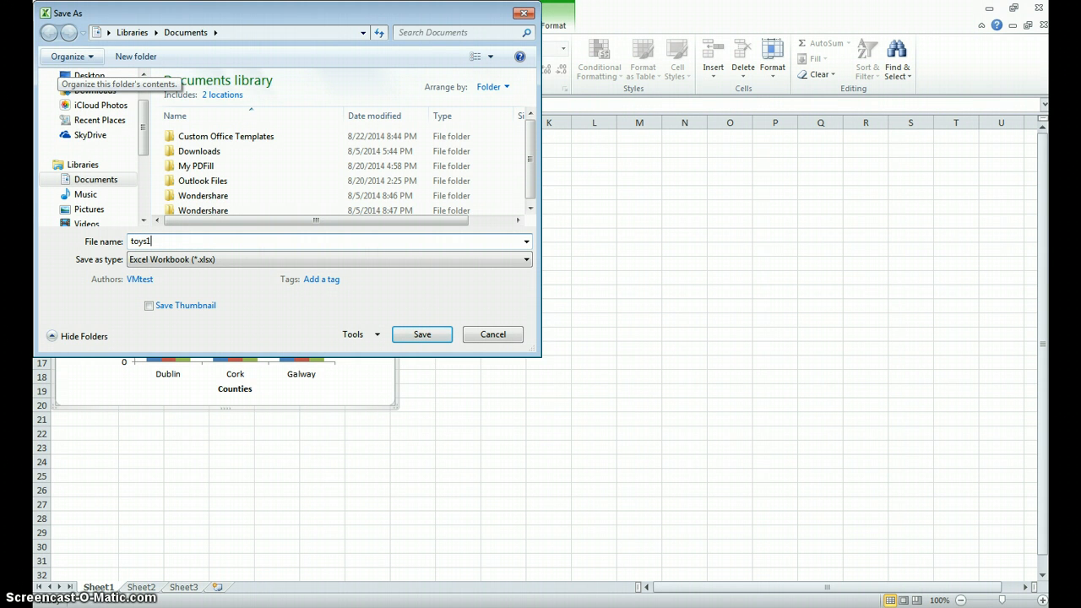
pyautogui.click(89, 75)
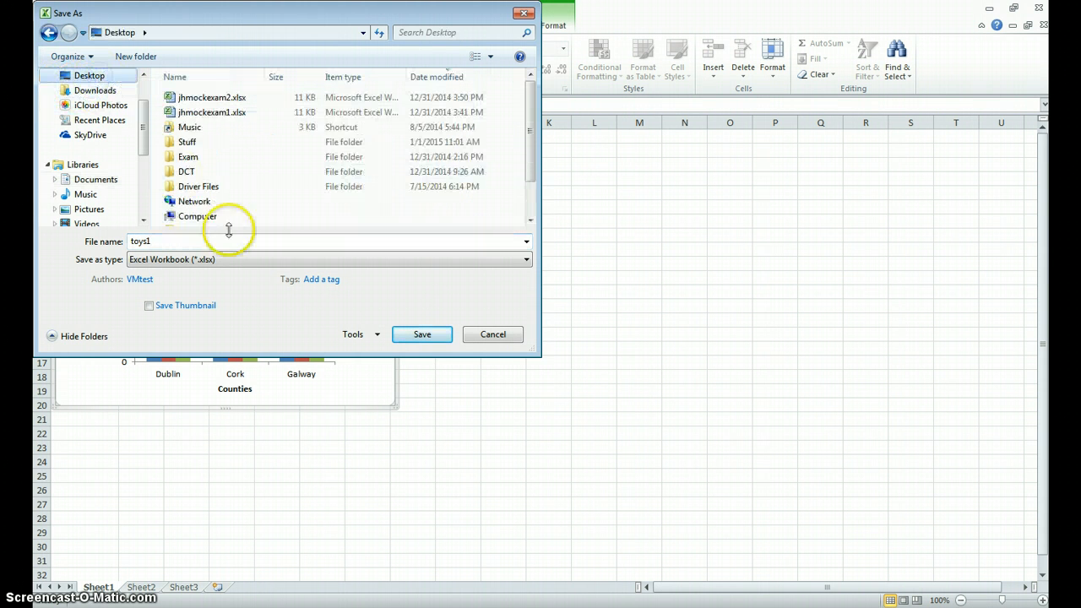
pyautogui.click(414, 334)
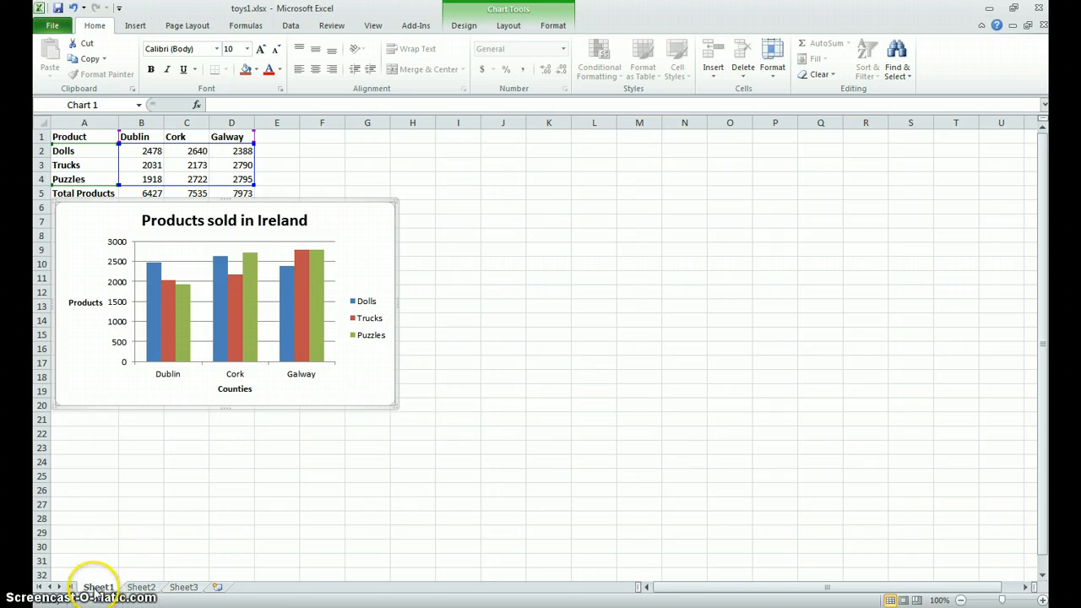
# - Rename Sheet1 as "Toys1" and consult the exercise instructions for the following task
pyautogui.rightClick(98, 588)
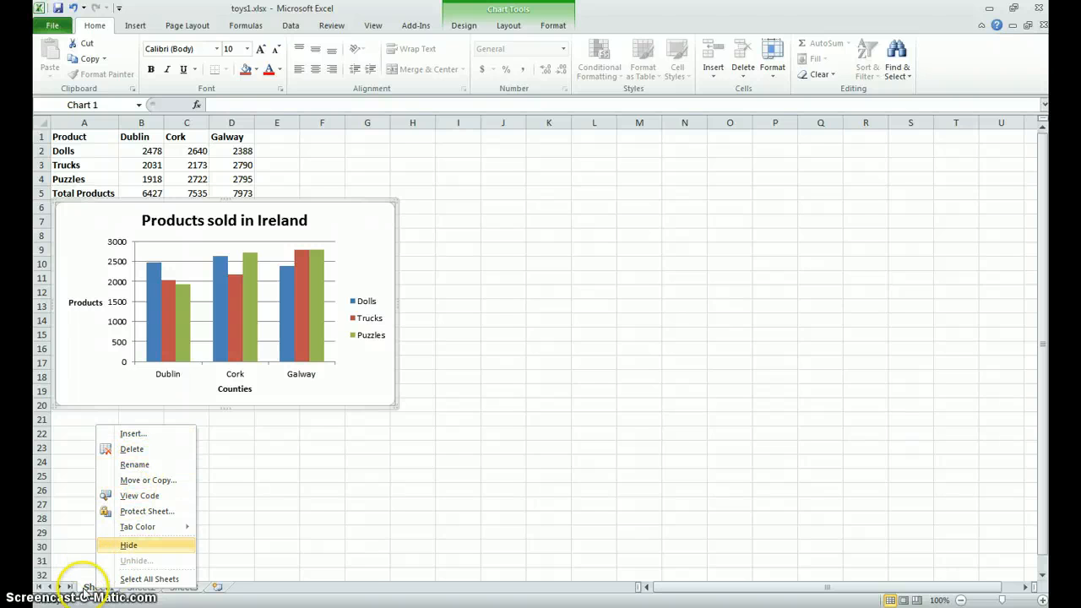
pyautogui.click(87, 590)
pyautogui.doubleClick(98, 589)
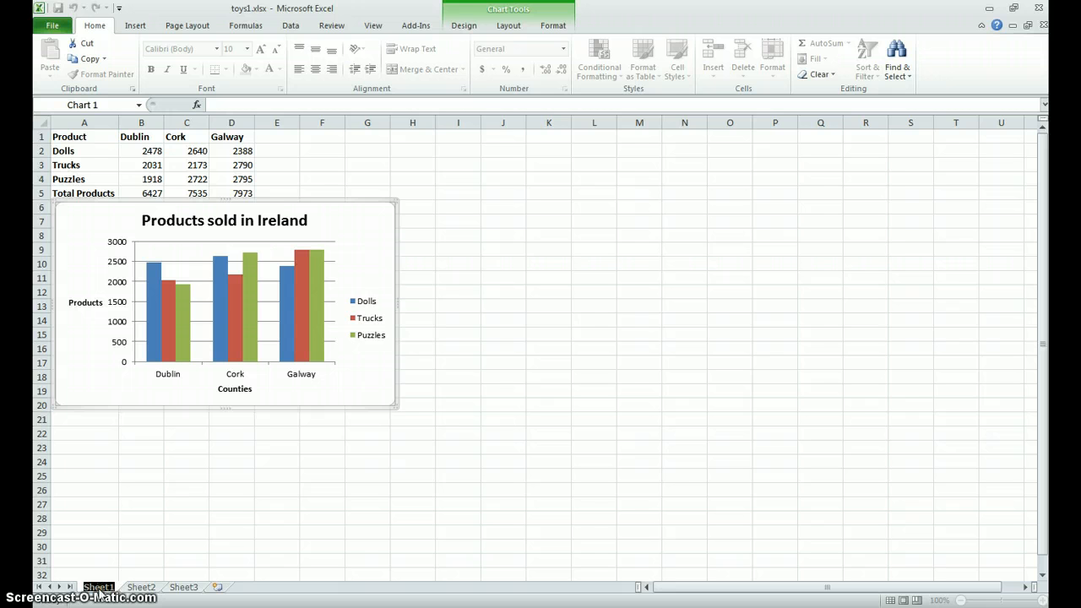
pyautogui.write('Toys1')
pyautogui.click(100, 579)
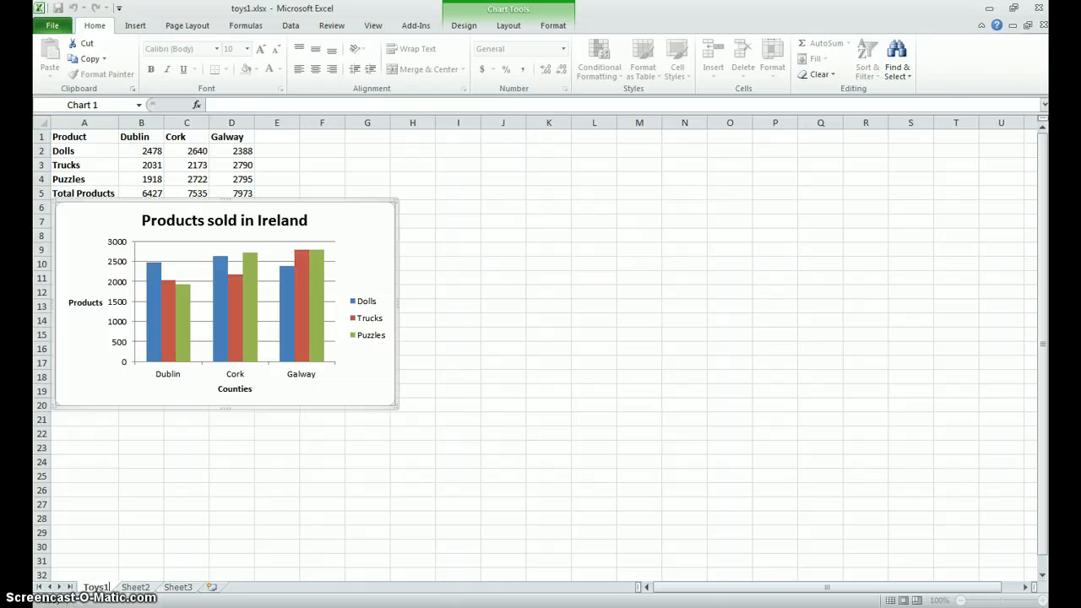
pyautogui.click(294, 607)
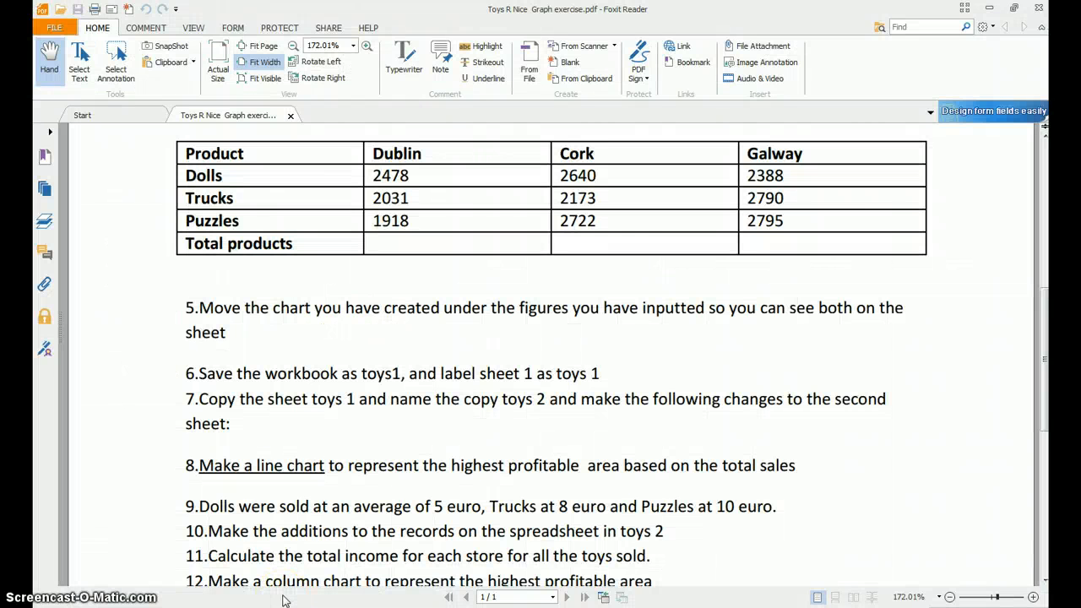
pyautogui.hotkey('alt', 'Tab')
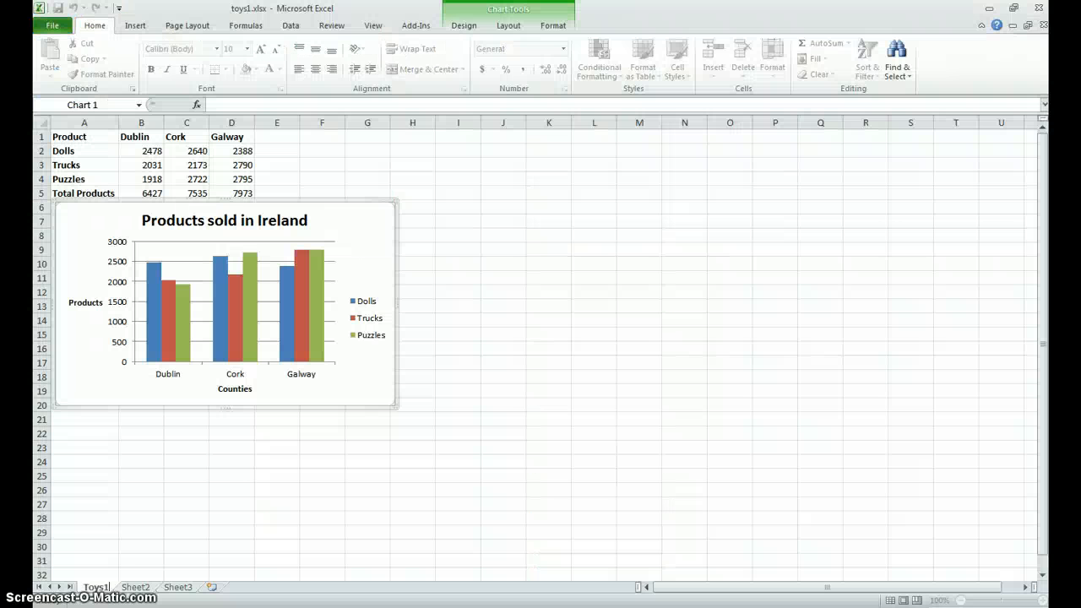
pyautogui.click(157, 562)
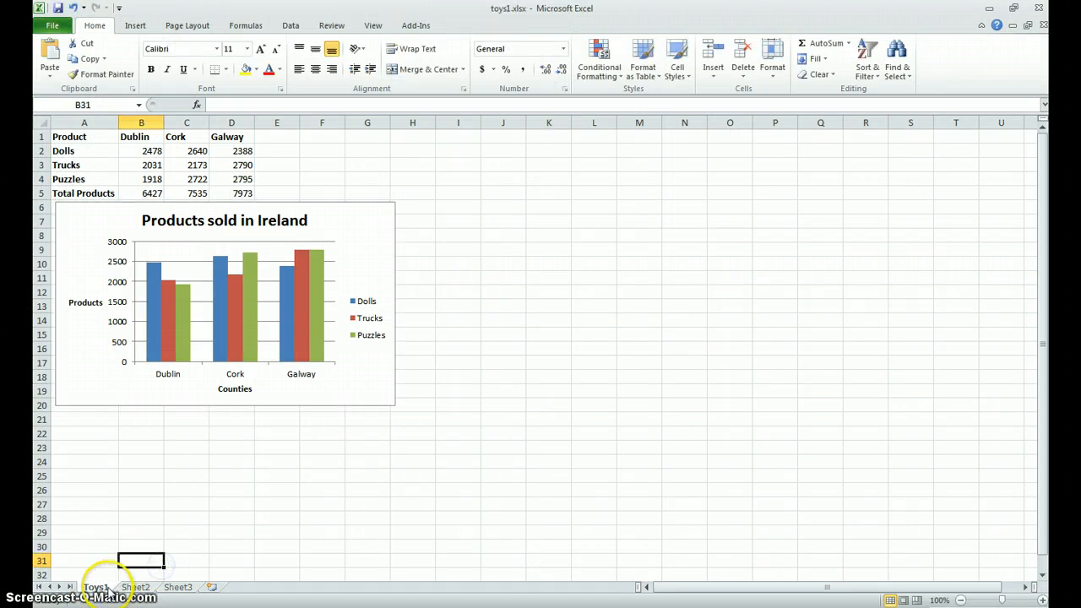
# - Create a copy of the Toys1 sheet within toys1.xlsx, placed before the original Toys1 sheet
pyautogui.click(107, 532)
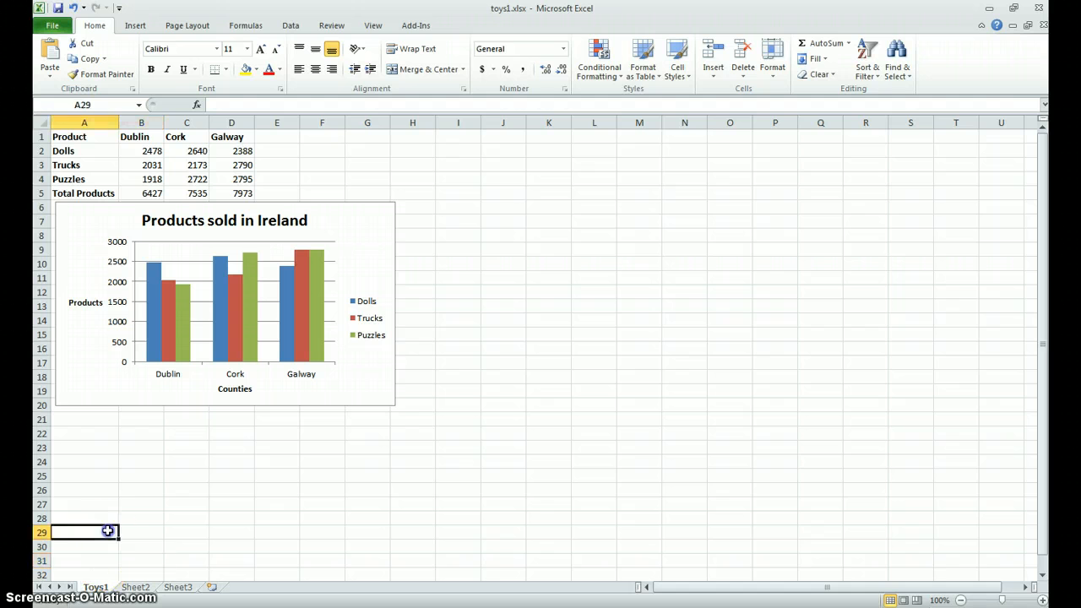
pyautogui.rightClick(96, 586)
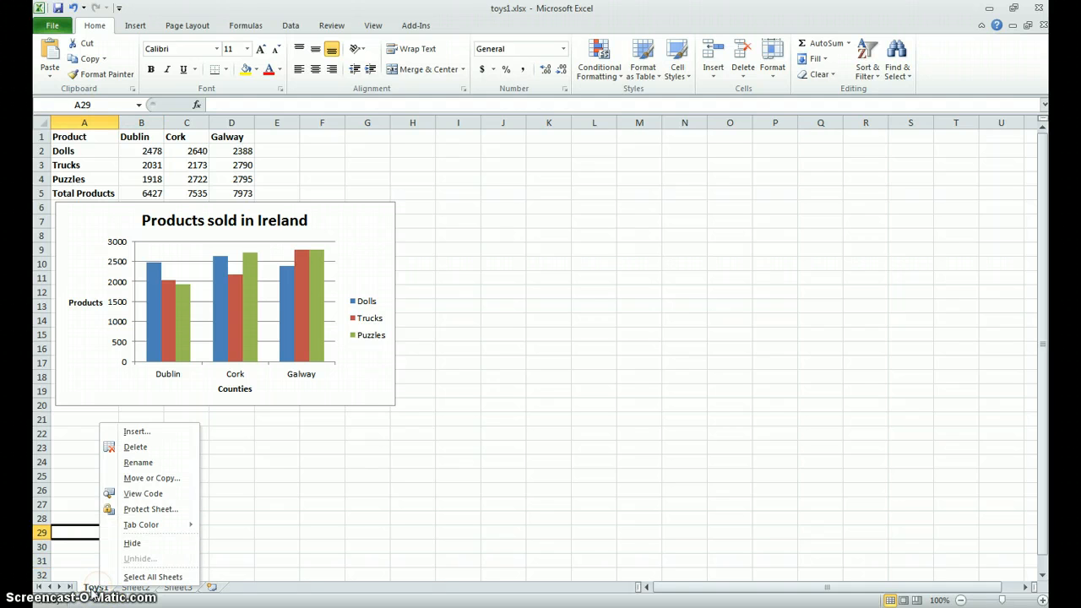
pyautogui.click(93, 588)
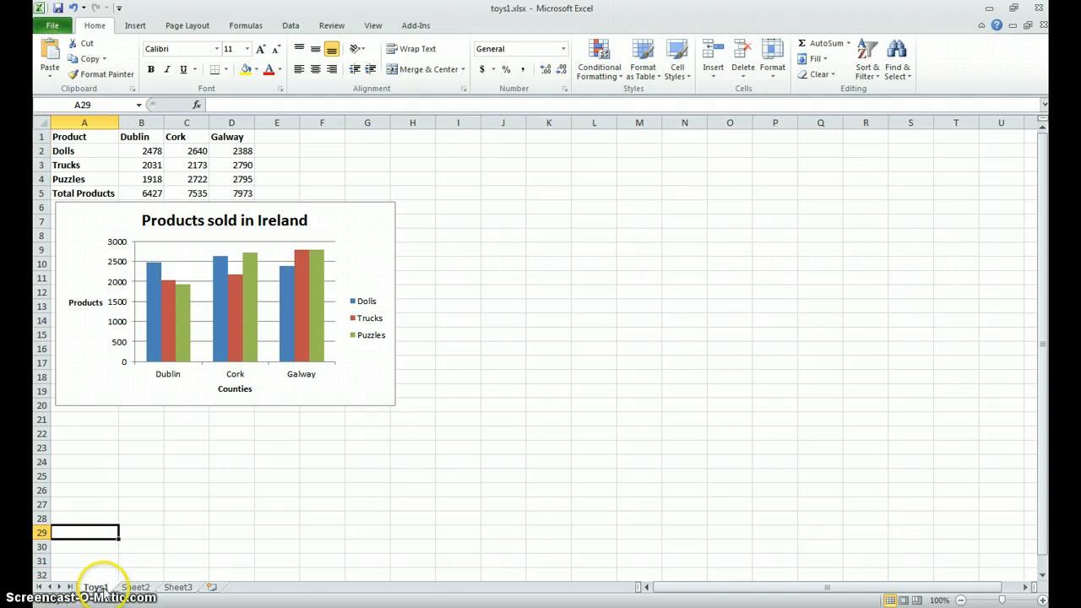
pyautogui.rightClick(93, 588)
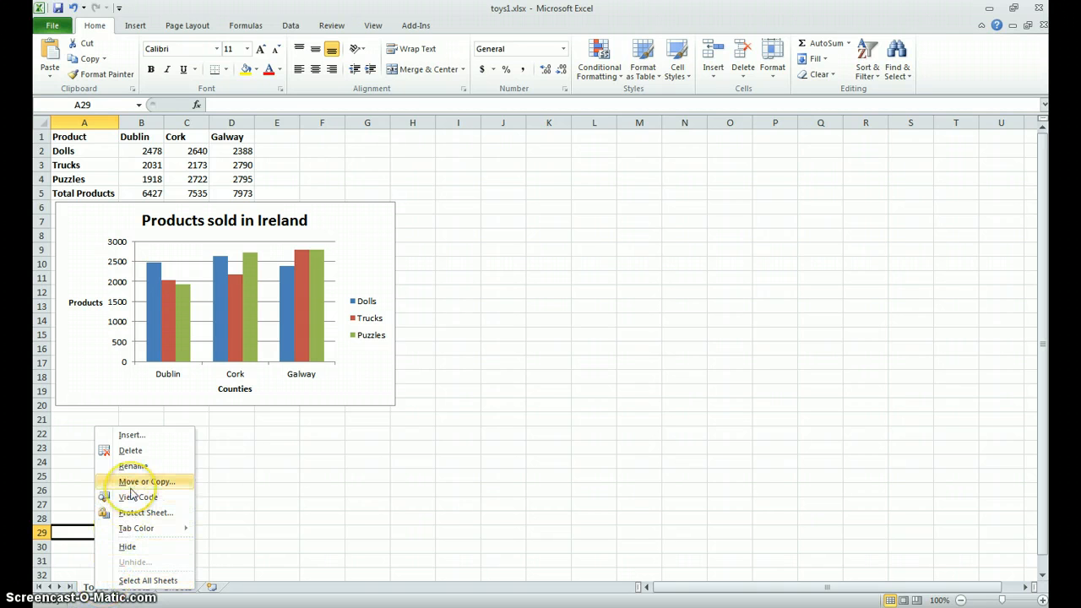
pyautogui.click(133, 485)
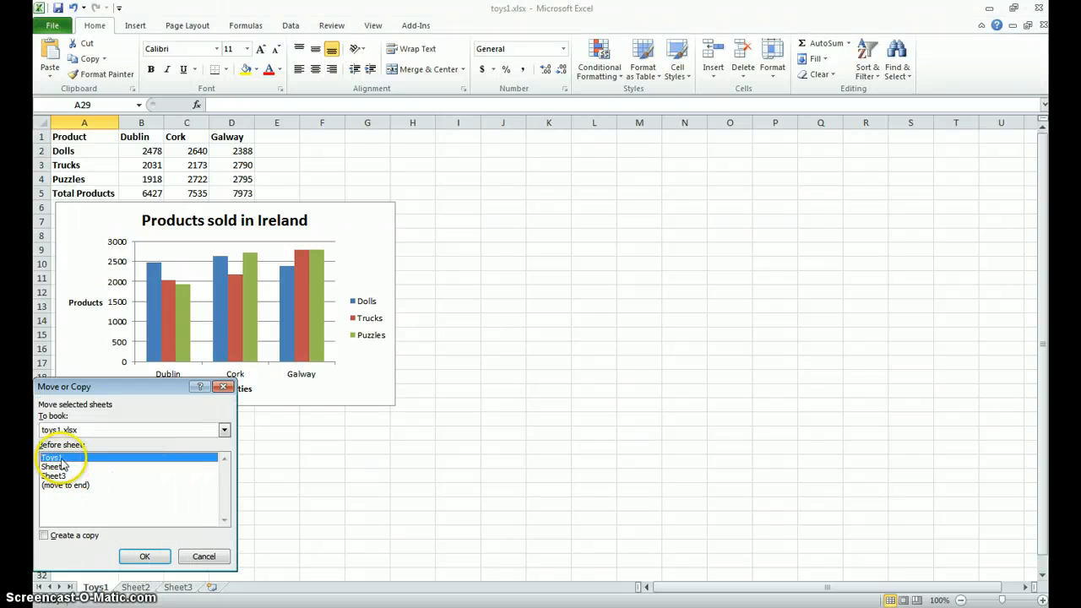
pyautogui.click(42, 534)
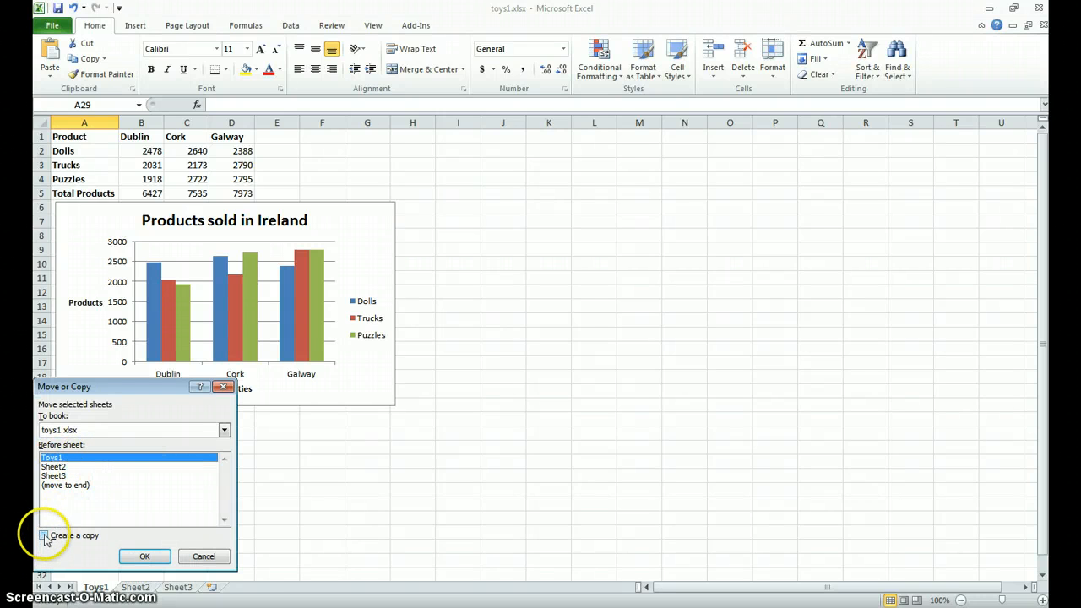
pyautogui.click(72, 560)
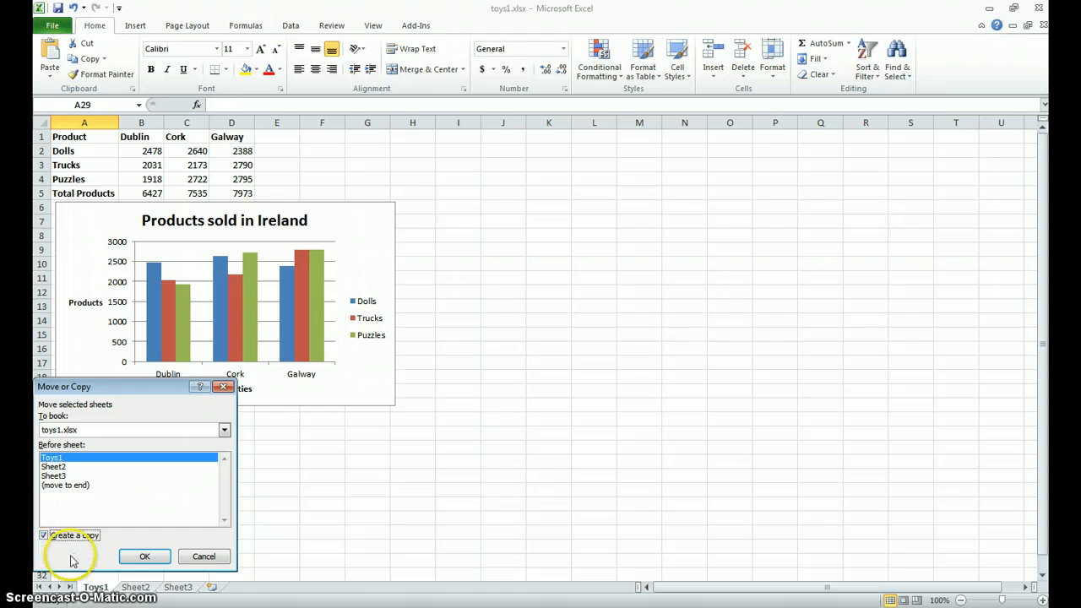
pyautogui.click(144, 559)
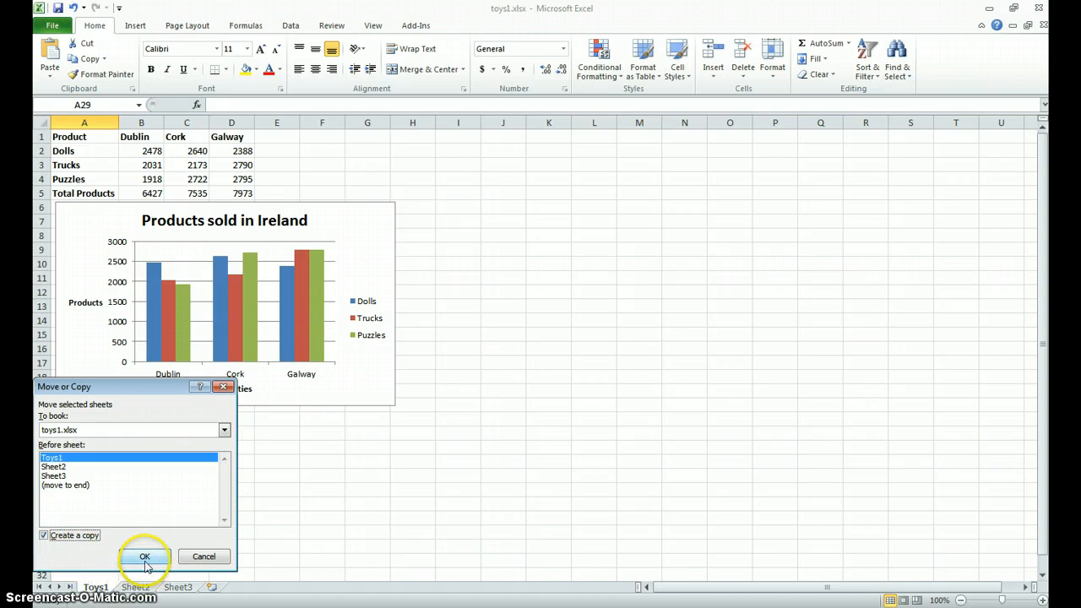
pyautogui.click(145, 559)
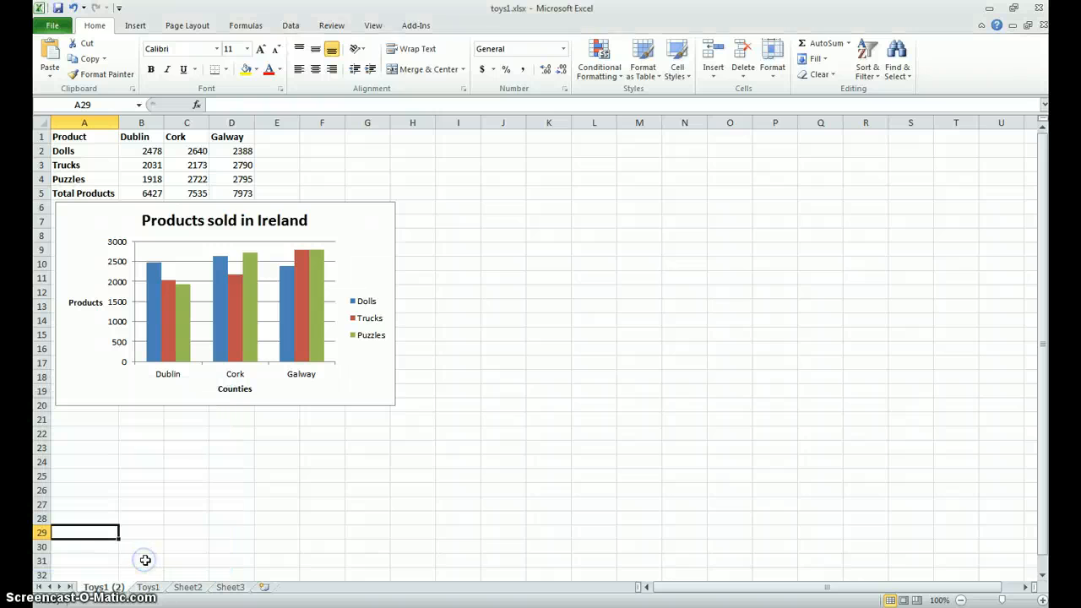
# - Rename the copied sheet Toys1 (2) as "Toys2"
pyautogui.rightClick(106, 588)
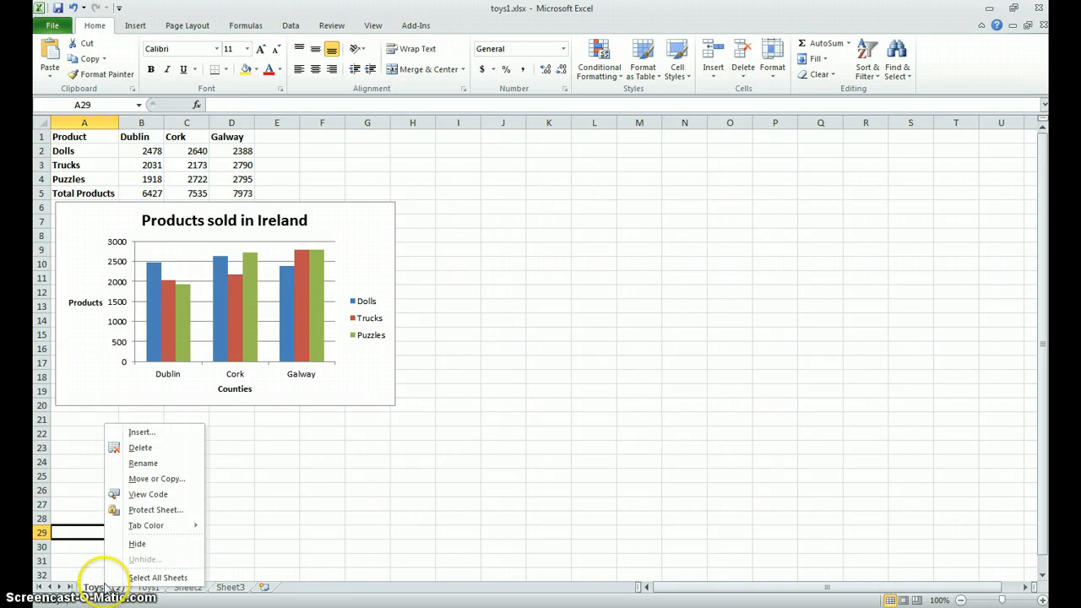
pyautogui.click(140, 463)
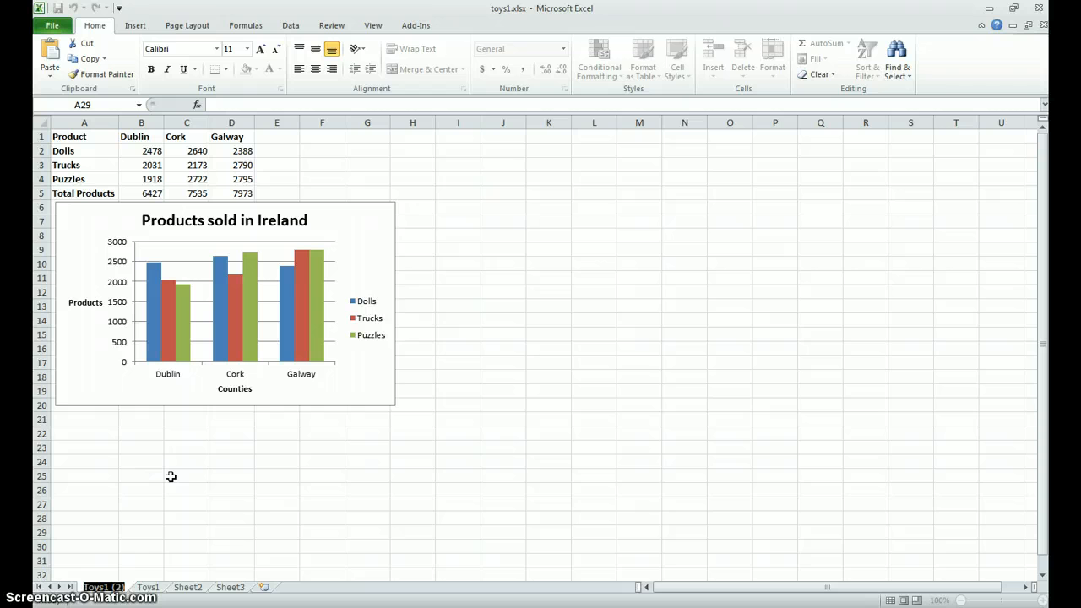
pyautogui.write('toys2')
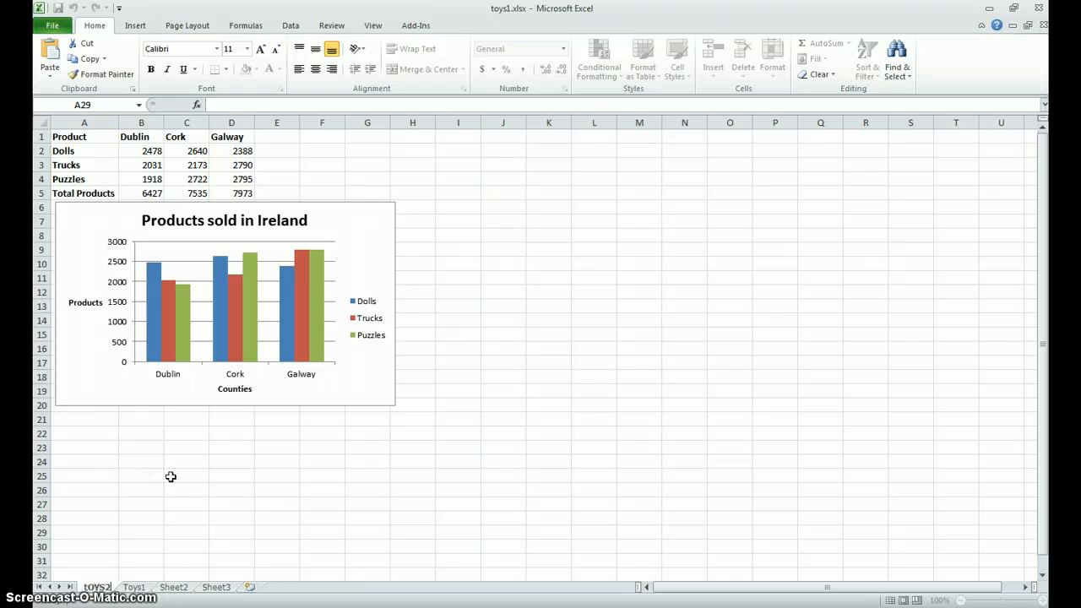
pyautogui.press('BackSpace')
pyautogui.press('BackSpace')
pyautogui.press('BackSpace')
pyautogui.press('BackSpace')
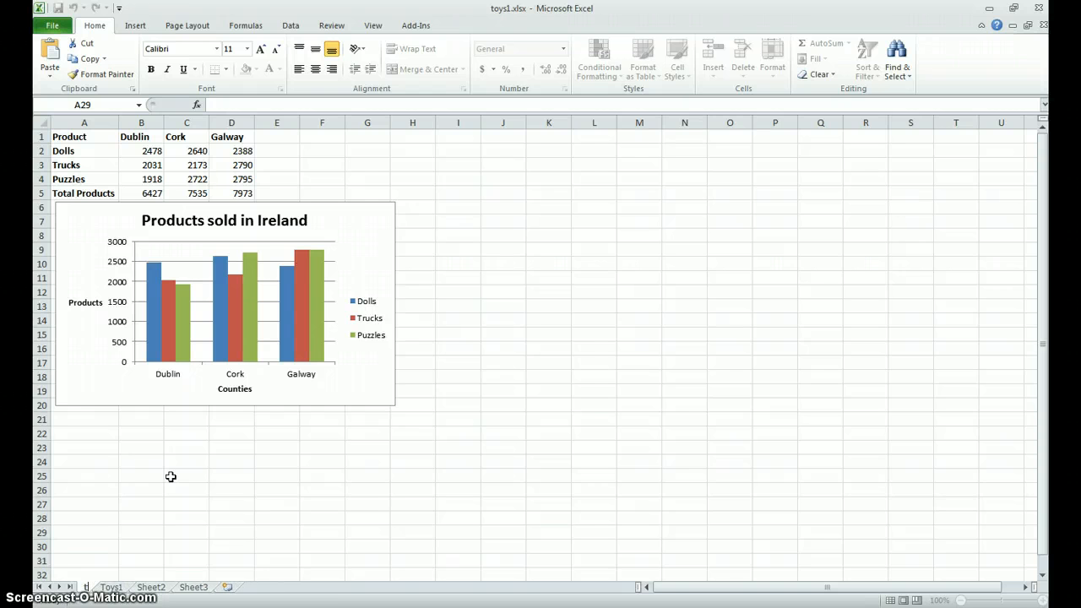
pyautogui.write('oys')
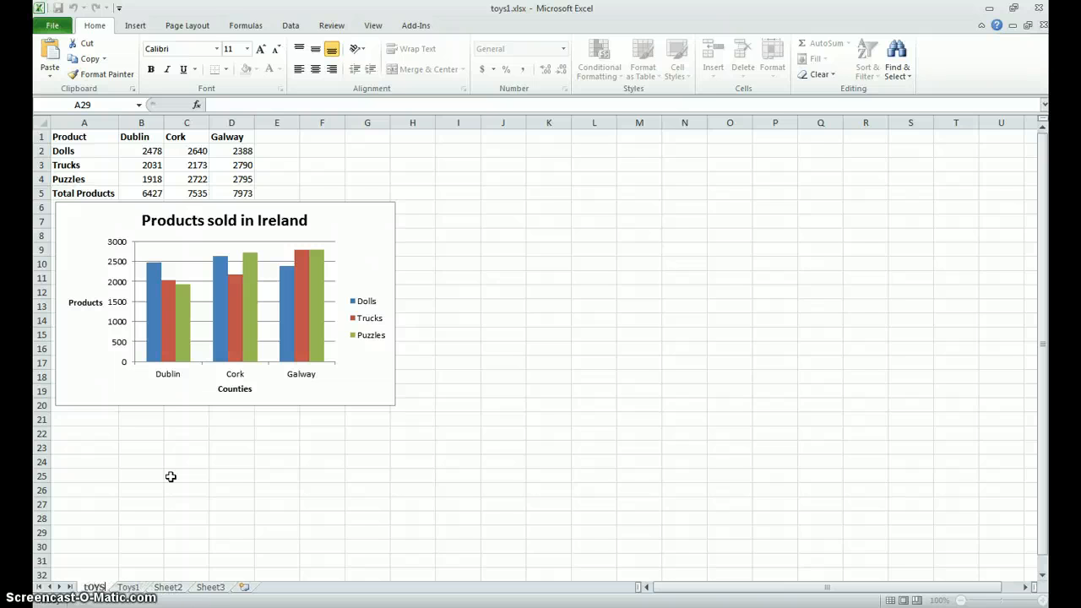
pyautogui.press('BackSpace')
pyautogui.press('BackSpace')
pyautogui.press('BackSpace')
pyautogui.press('BackSpace')
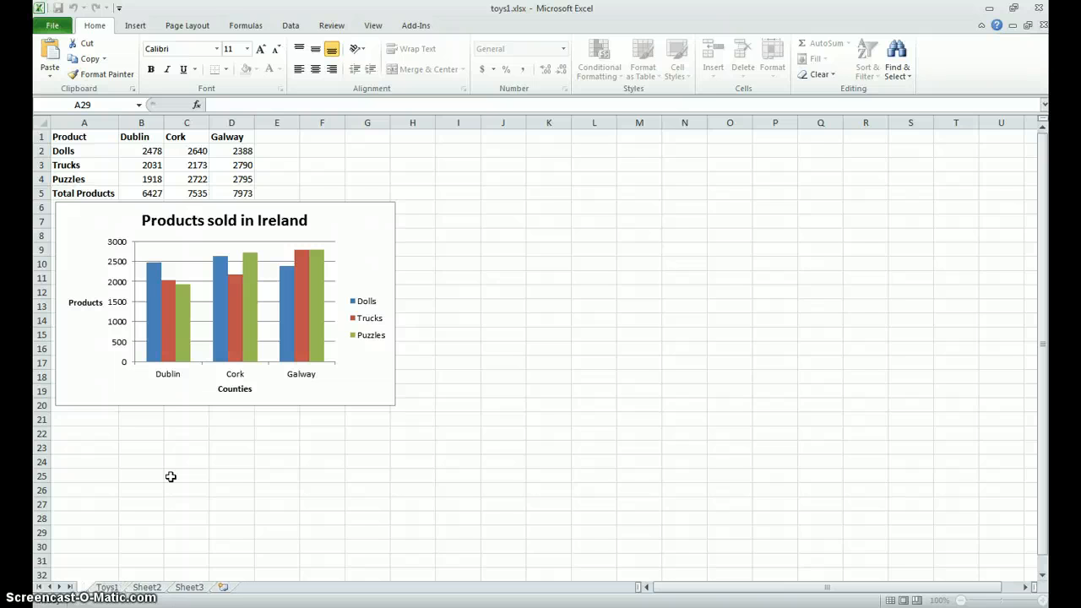
pyautogui.write('Toys2')
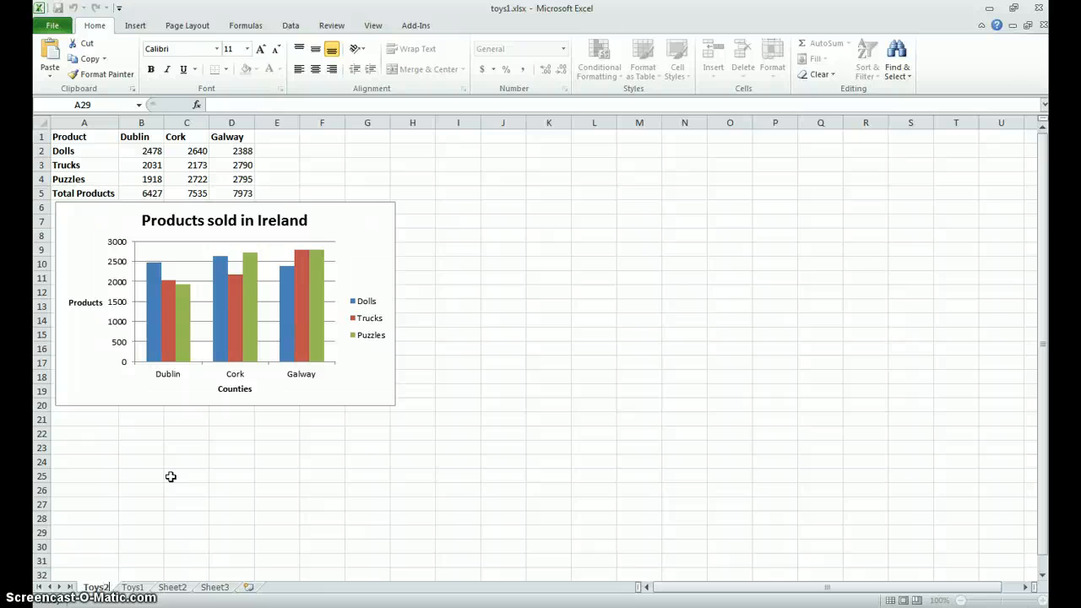
pyautogui.click(170, 475)
# - Consult the next tasks of the exercise sheet in Foxit Reader, and in Excel delete the column chart from the Toys2 sheet
pyautogui.click(359, 601)
pyautogui.click(330, 607)
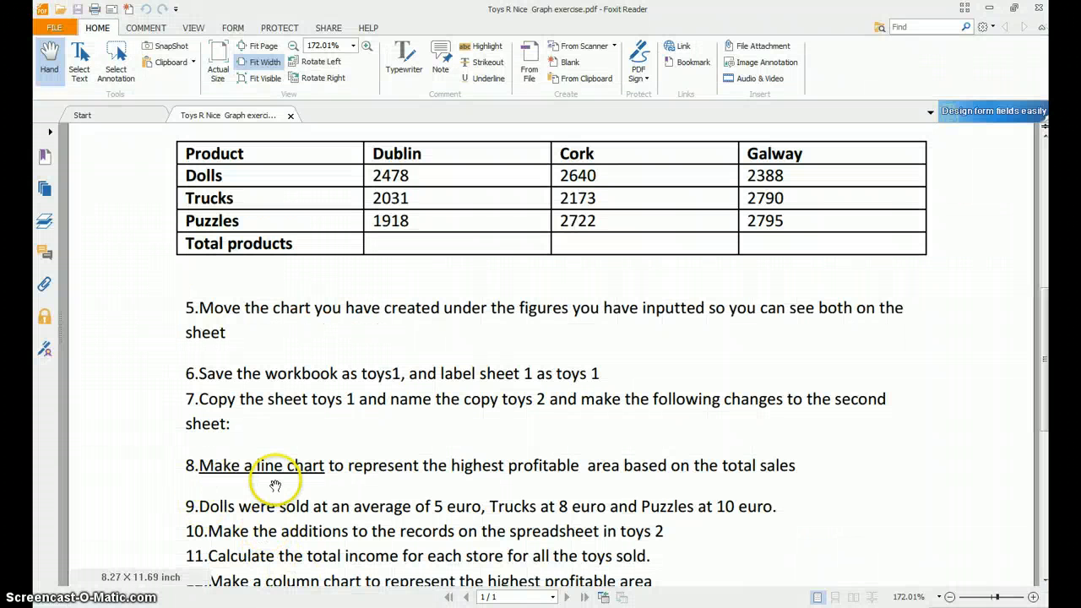
pyautogui.scroll(-2, 276, 487)
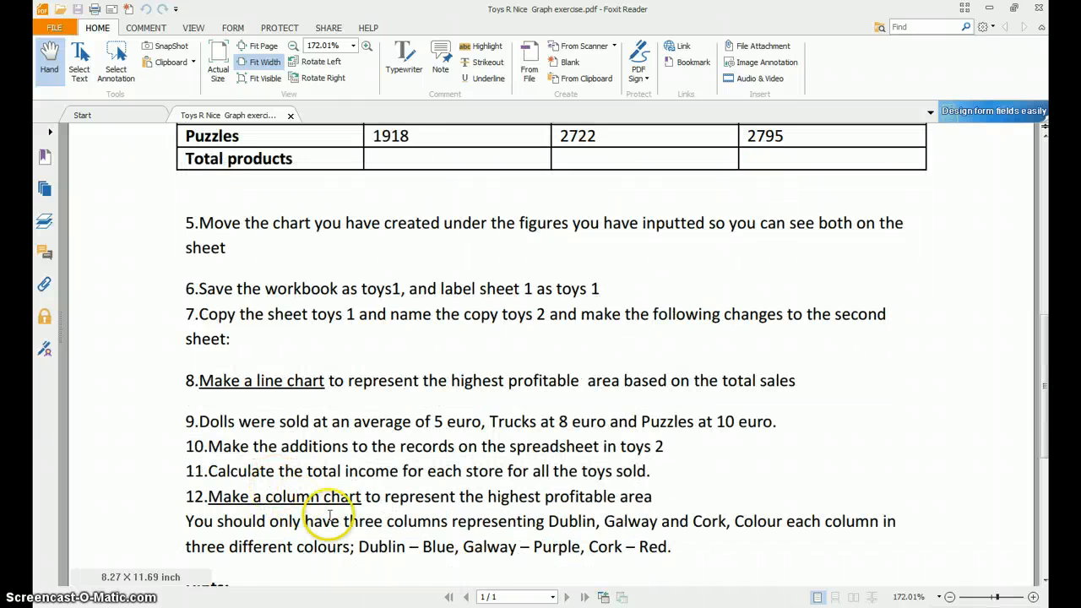
pyautogui.click(394, 607)
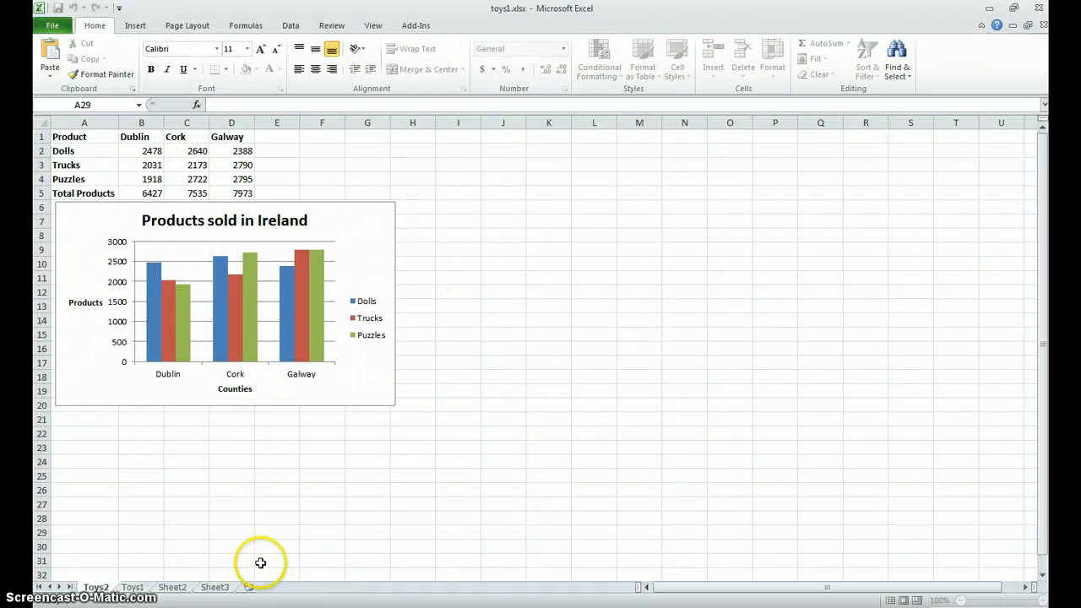
pyautogui.click(138, 587)
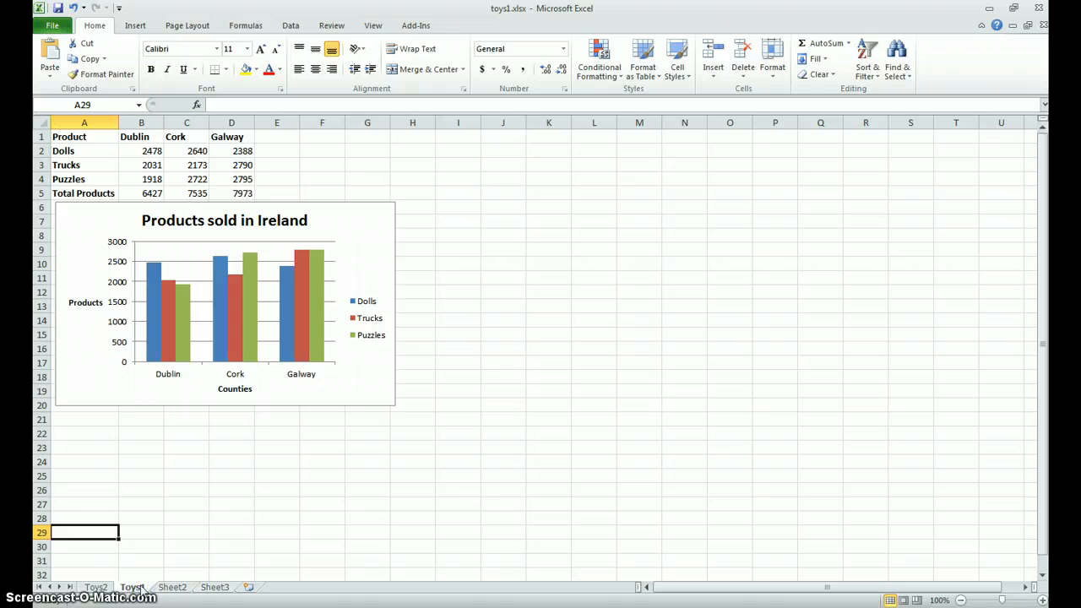
pyautogui.click(96, 587)
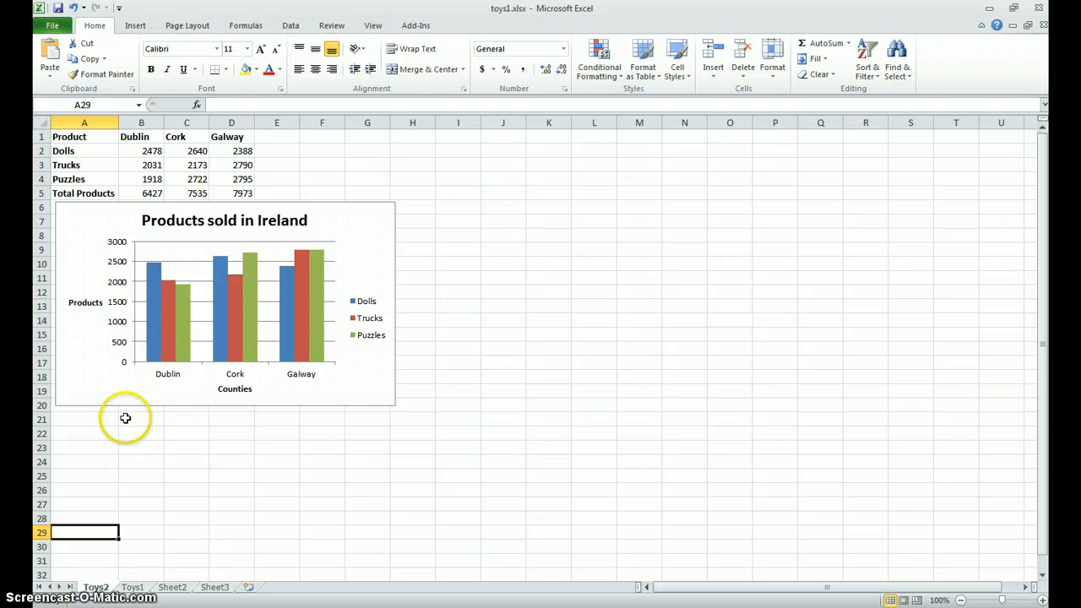
pyautogui.click(96, 391)
pyautogui.press('Delete')
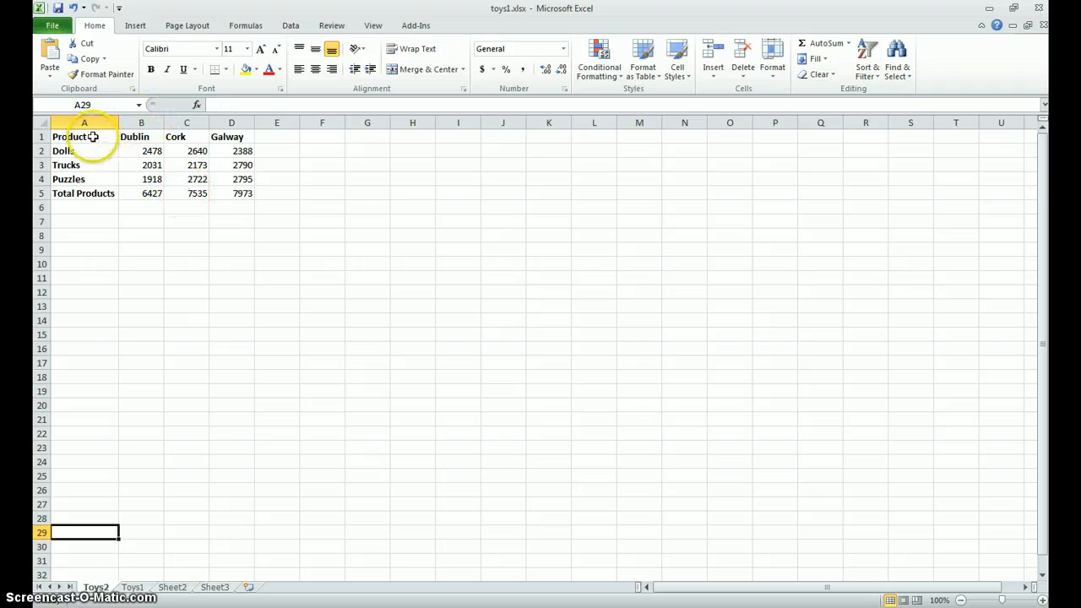
# - Insert a line chart without markers from the heading row A1:D1 and the Total Products row A5:D5
pyautogui.moveTo(89, 136); pyautogui.dragTo(225, 142)
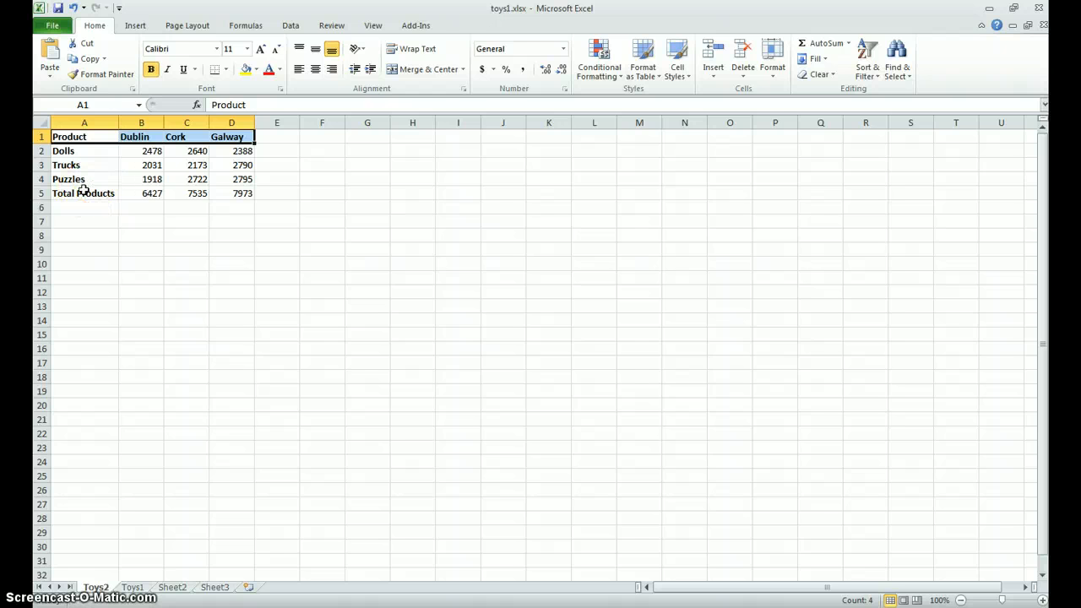
pyautogui.moveTo(84, 192); pyautogui.dragTo(232, 195)
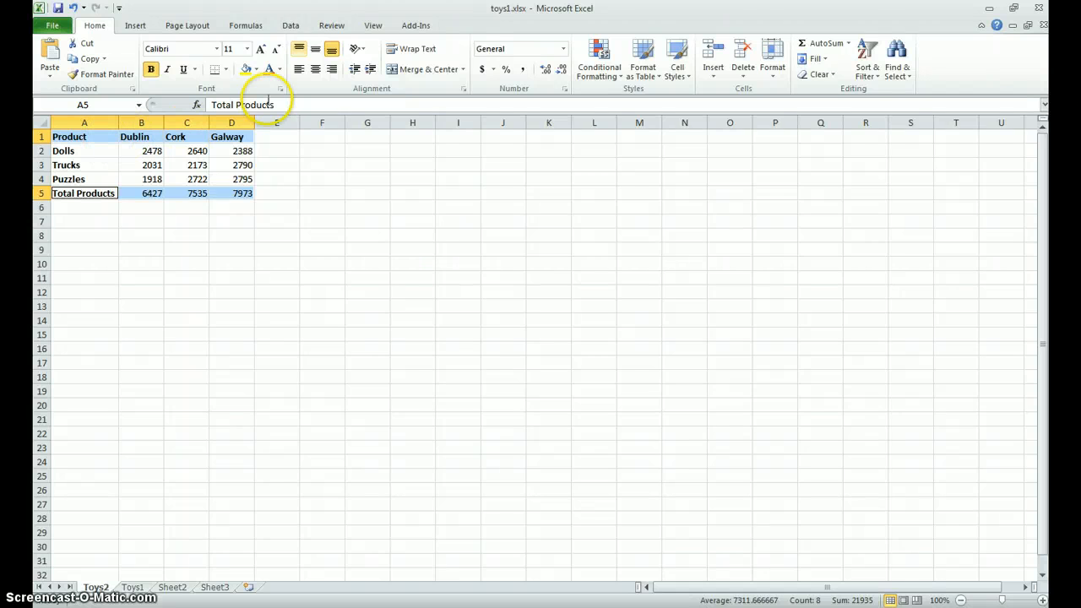
pyautogui.click(137, 25)
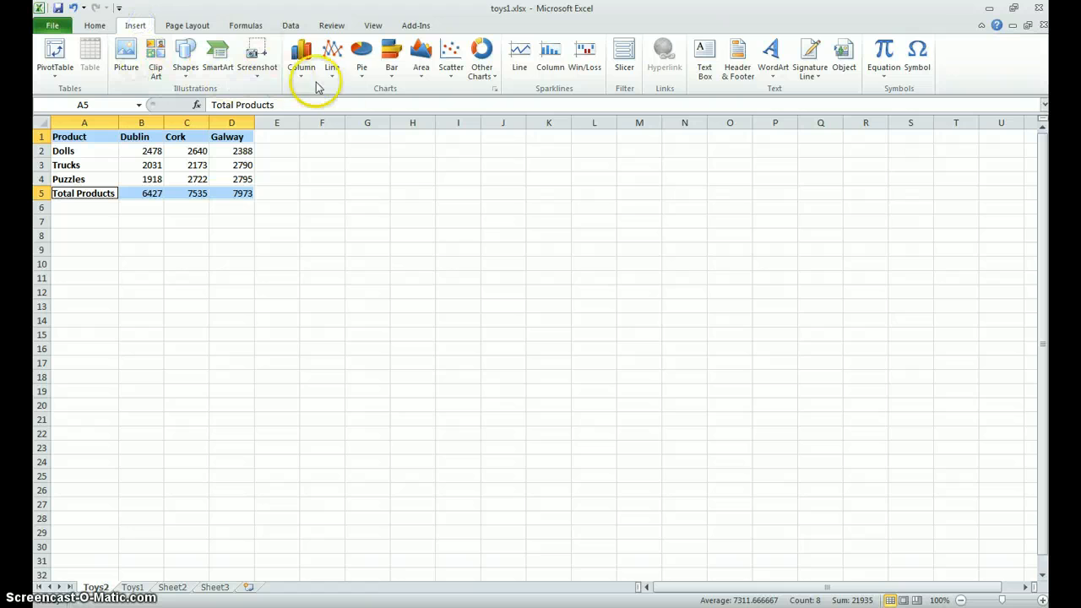
pyautogui.click(332, 61)
pyautogui.click(338, 116)
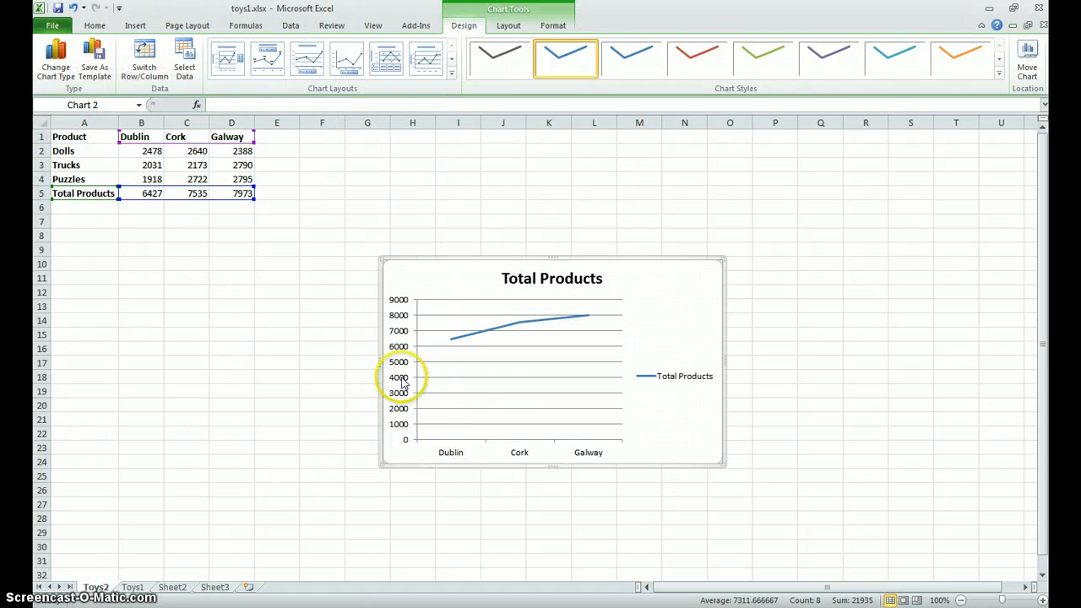
# - Add a horizontally written vertical axis title reading "Products sold" to the line chart
pyautogui.click(504, 30)
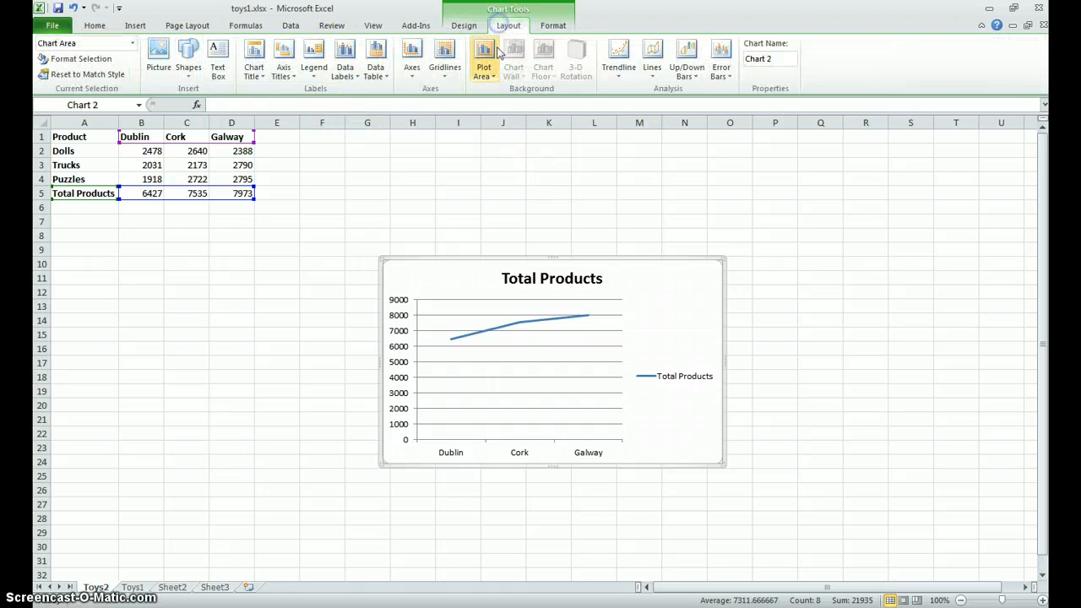
pyautogui.click(282, 72)
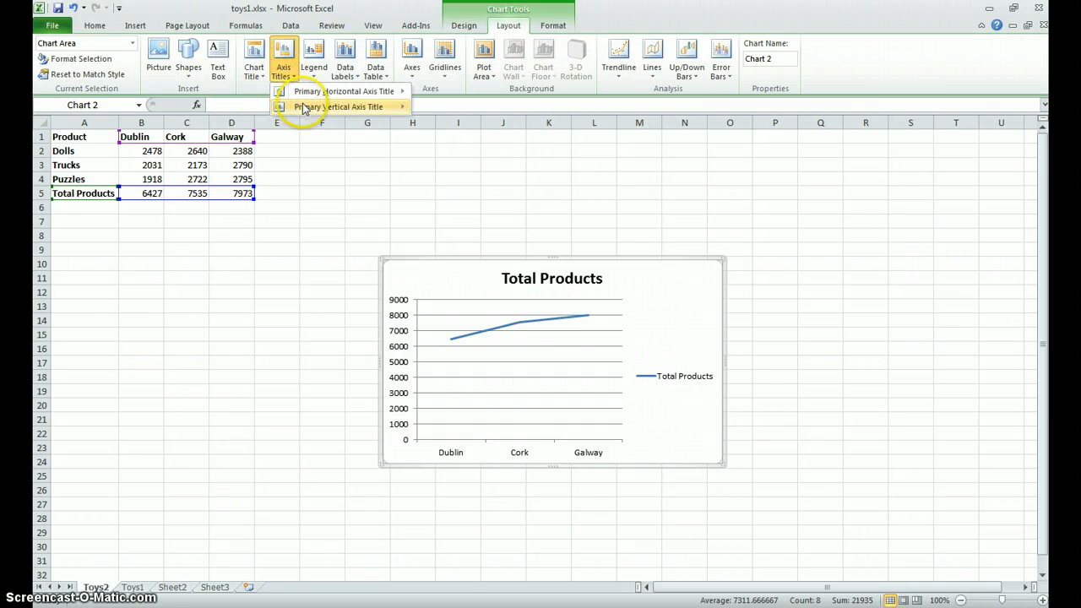
pyautogui.moveTo(300, 108)
pyautogui.click(437, 212)
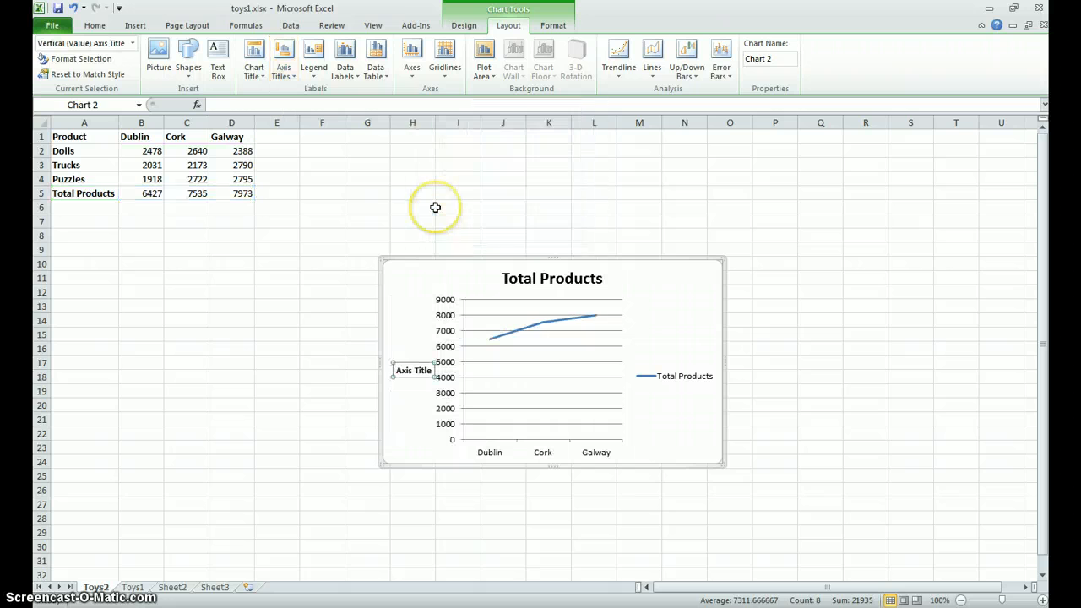
pyautogui.write('Products sold')
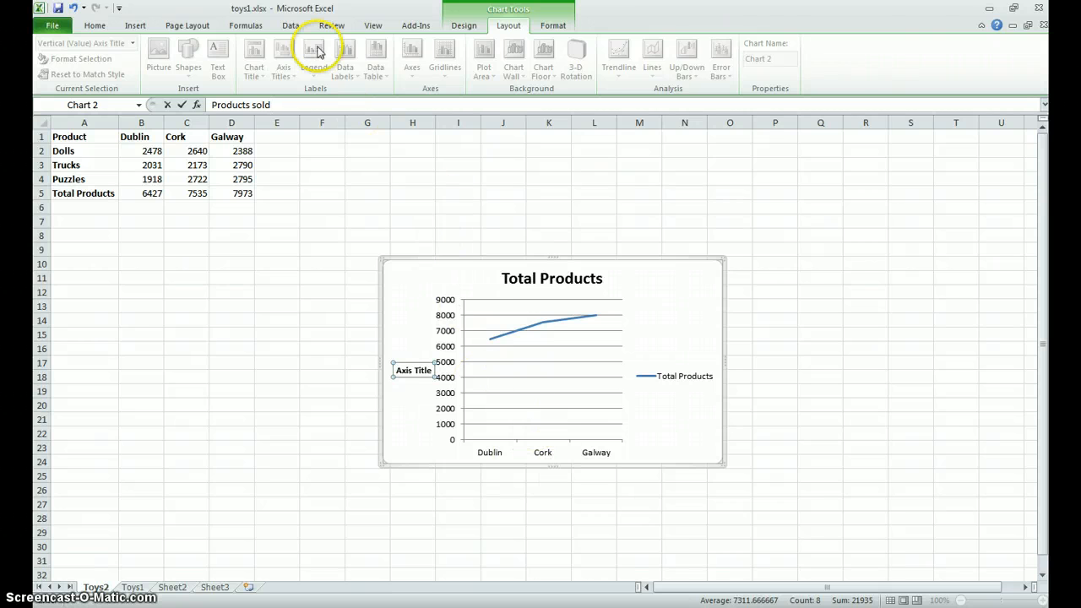
pyautogui.click(594, 193)
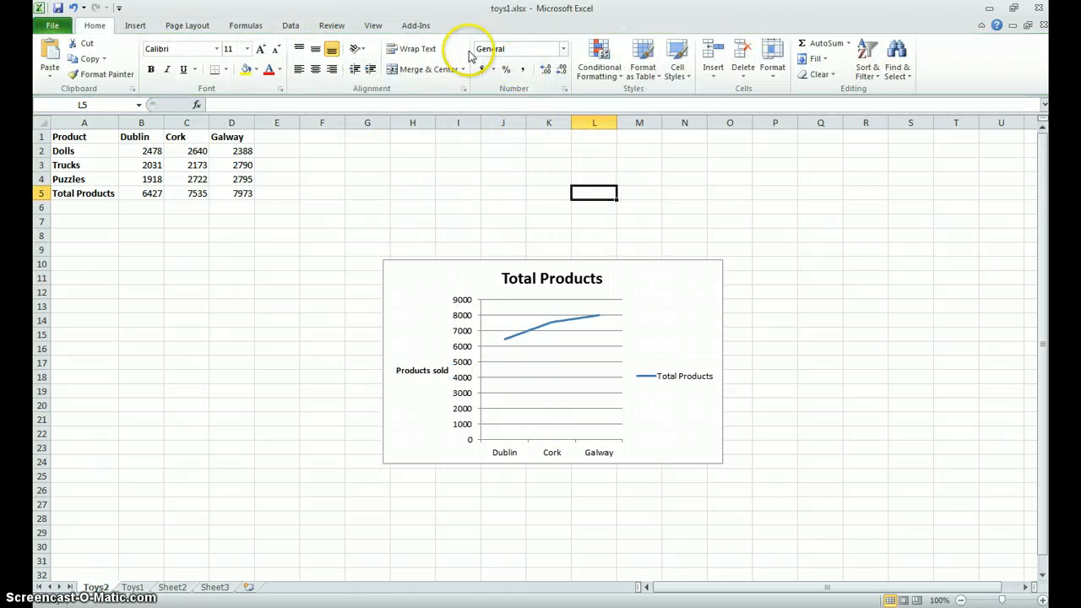
# - Add the title "Counties" below the line chart's horizontal axis
pyautogui.click(405, 294)
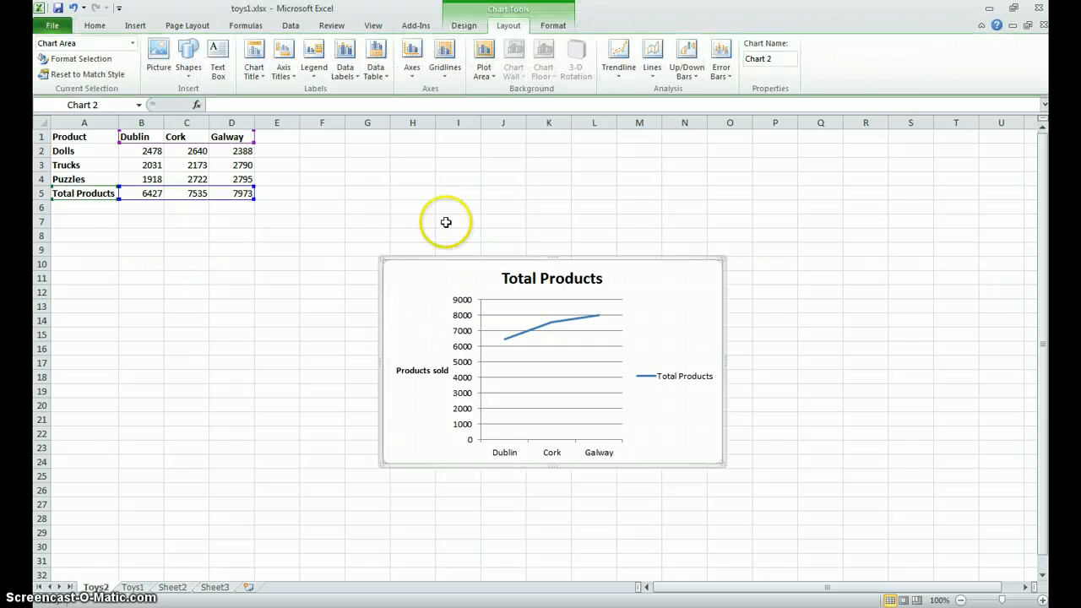
pyautogui.click(292, 84)
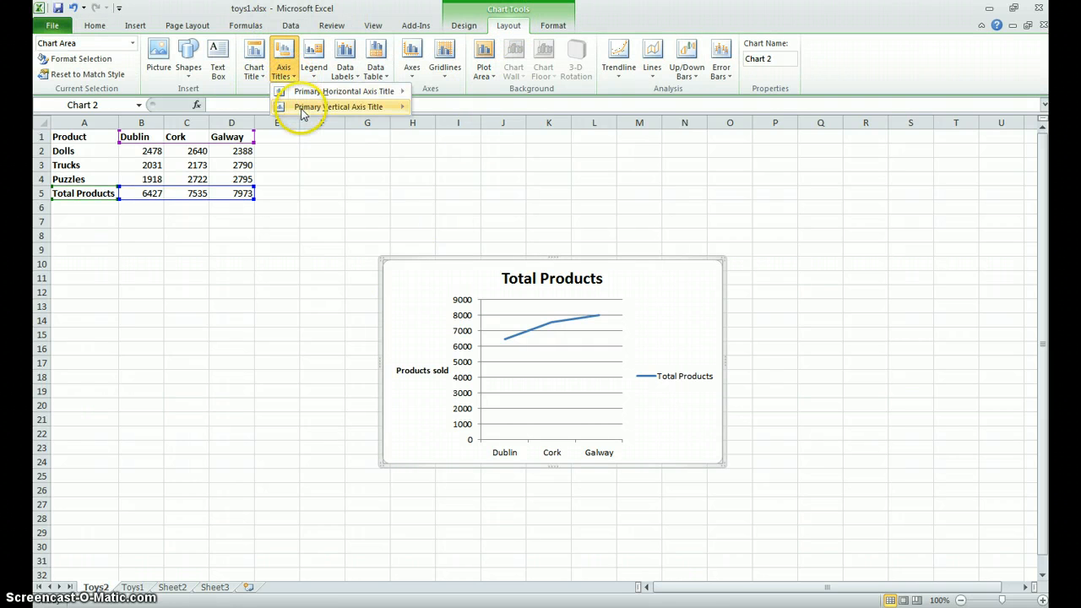
pyautogui.moveTo(355, 92)
pyautogui.click(465, 140)
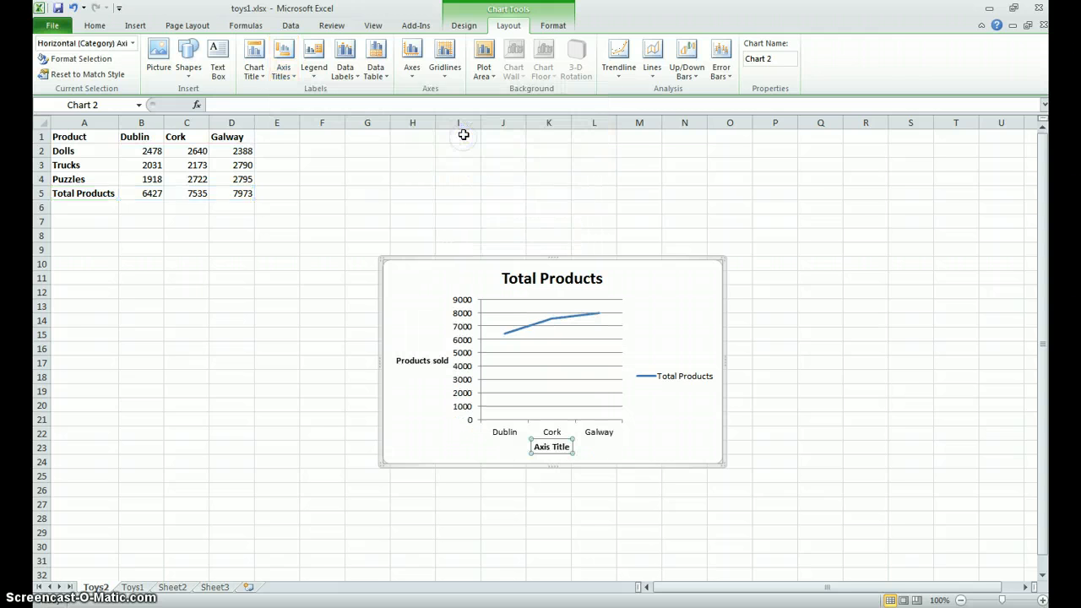
pyautogui.write('Counties')
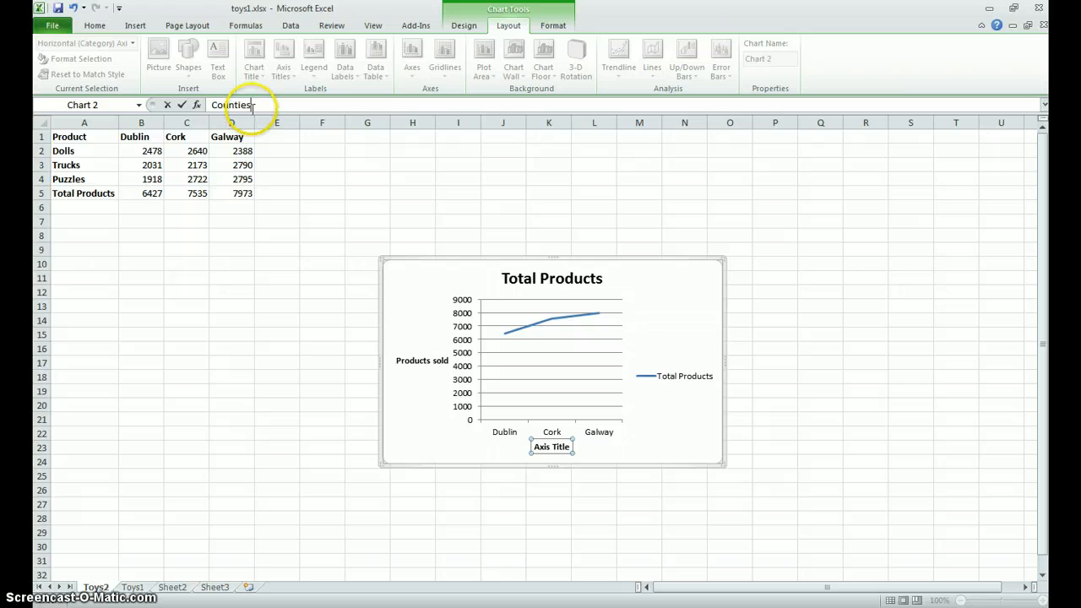
pyautogui.press('Return')
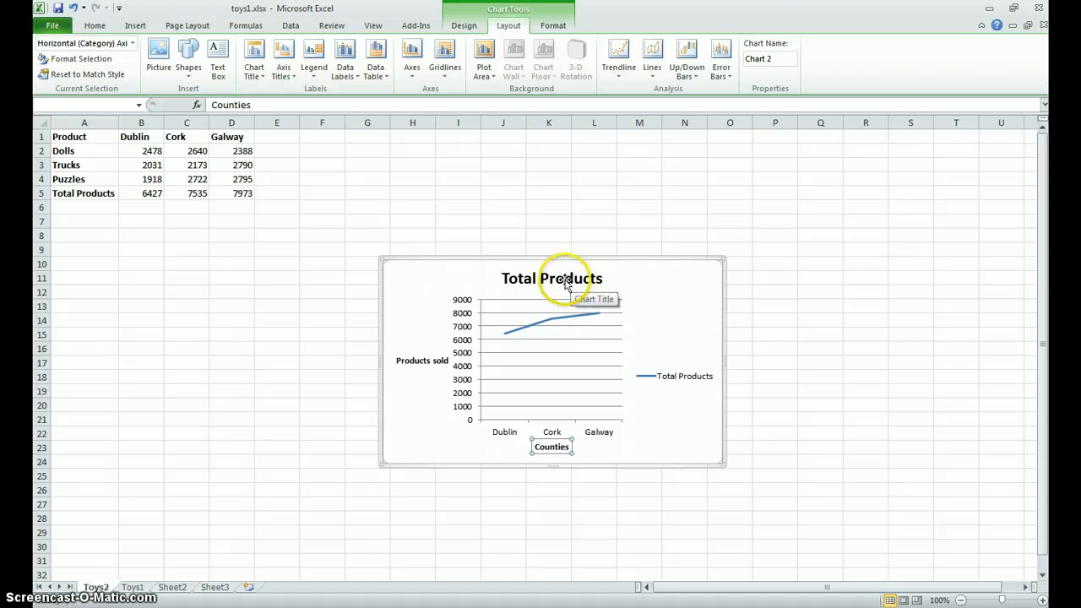
# - Check the toy prices in the Foxit Reader exercise sheet, and in Excel enter the heading "Prices" in cell E1
pyautogui.click(326, 607)
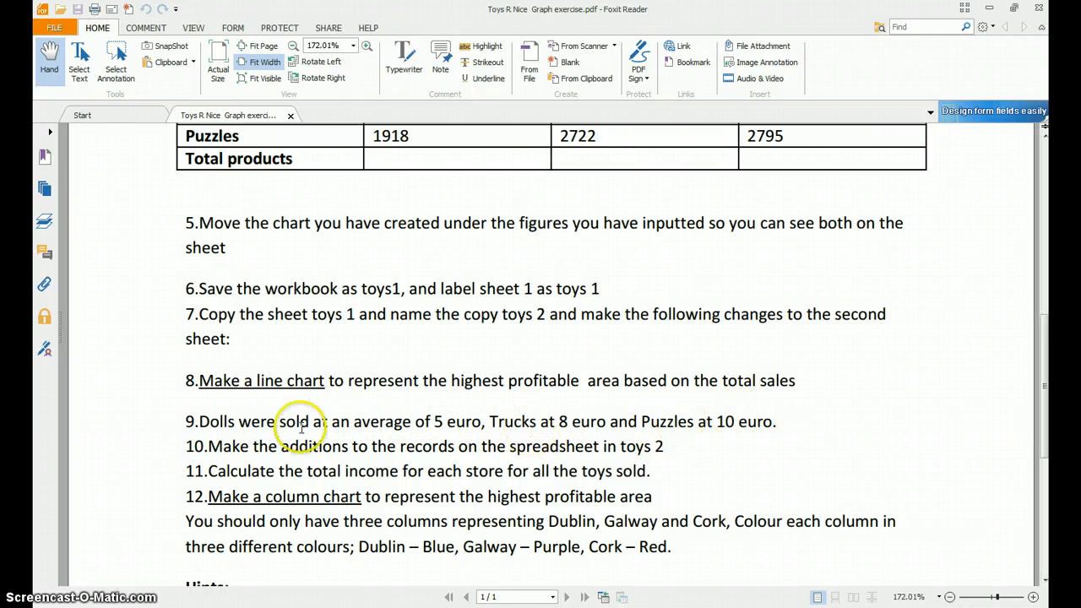
pyautogui.click(394, 607)
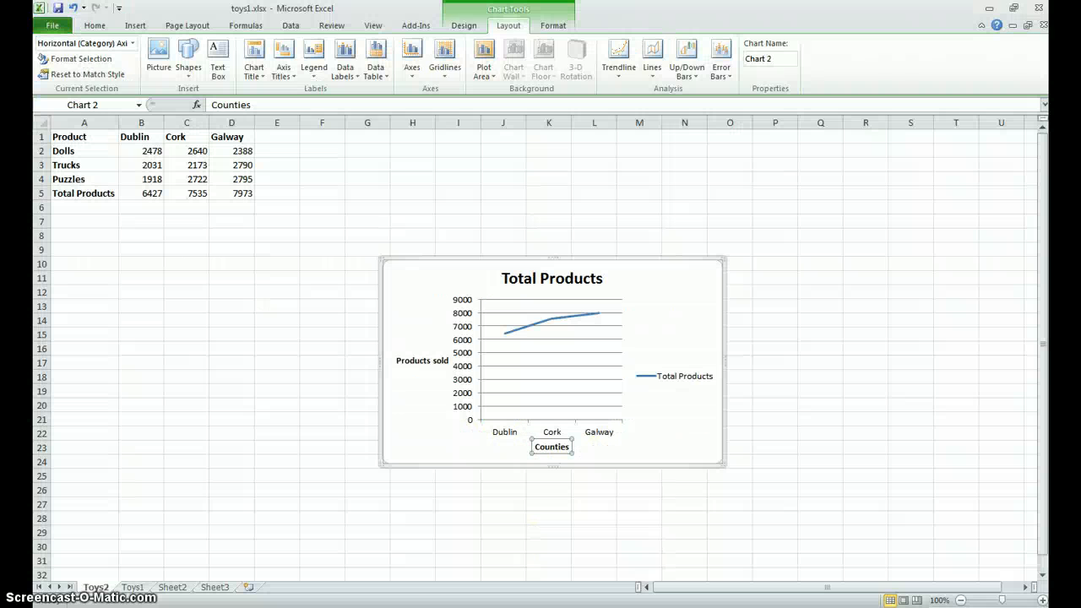
pyautogui.click(281, 137)
pyautogui.write('Pri')
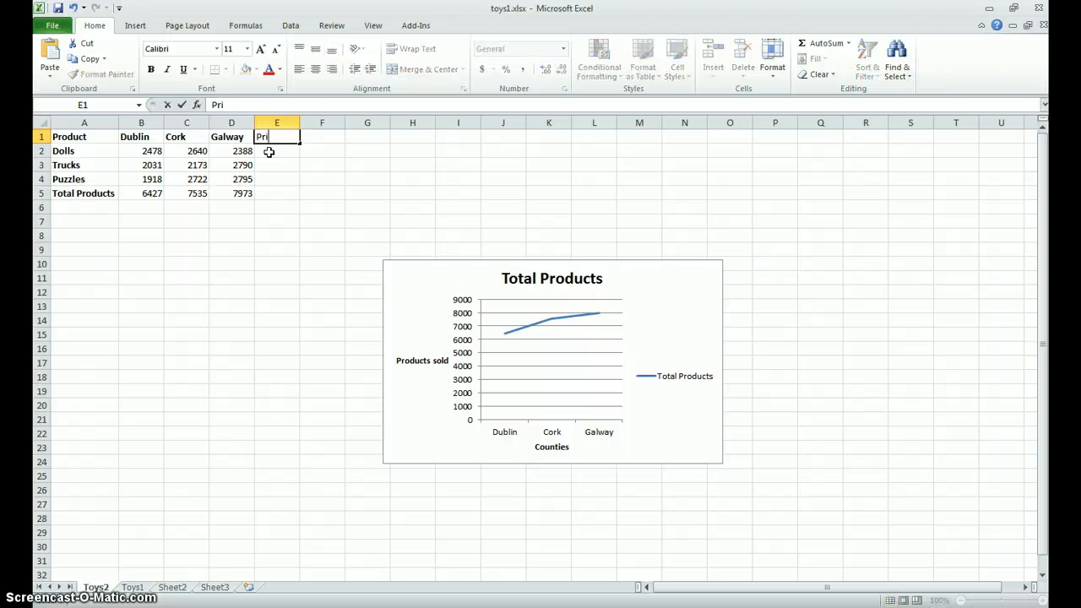
pyautogui.write('ces')
# - Enter the prices 5 for Dolls, 8 for Trucks and 10 for Puzzles in cells E2 to E4
pyautogui.click(269, 152)
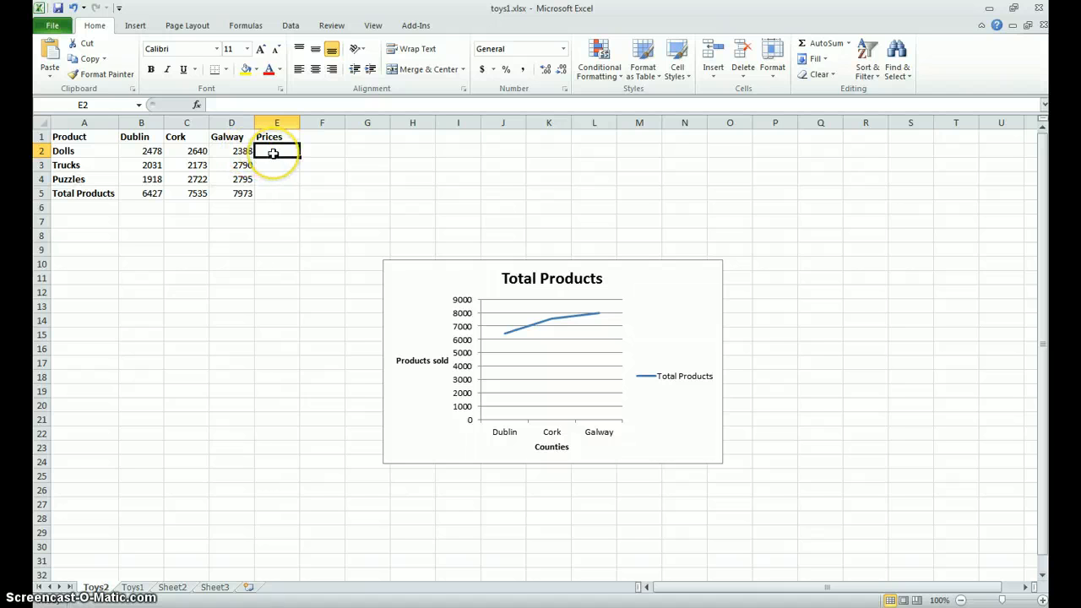
pyautogui.write('5')
pyautogui.press('Return')
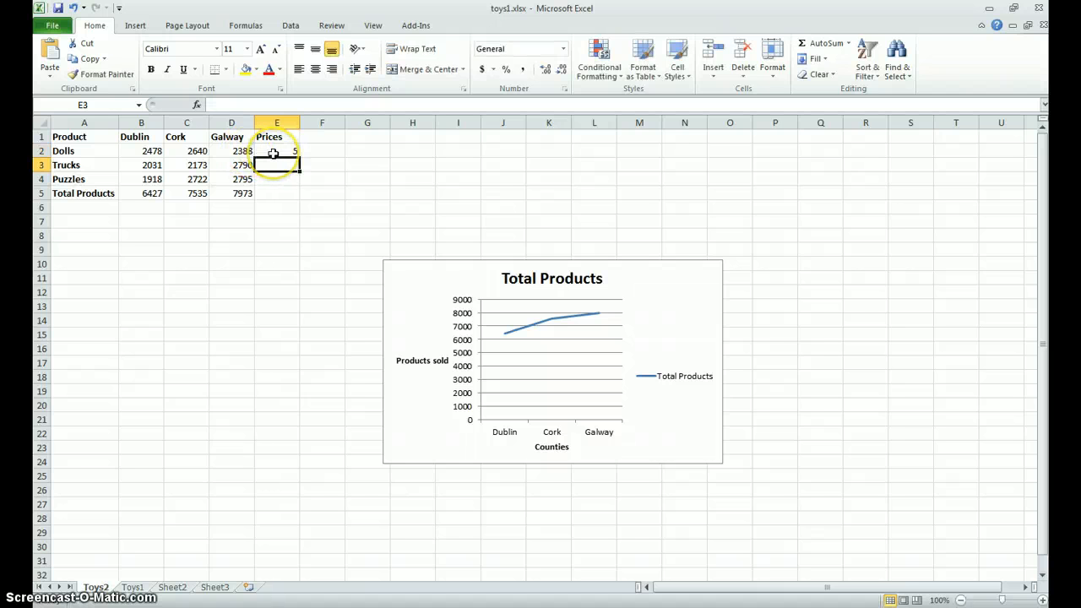
pyautogui.write('5')
pyautogui.press('Return')
pyautogui.write('10')
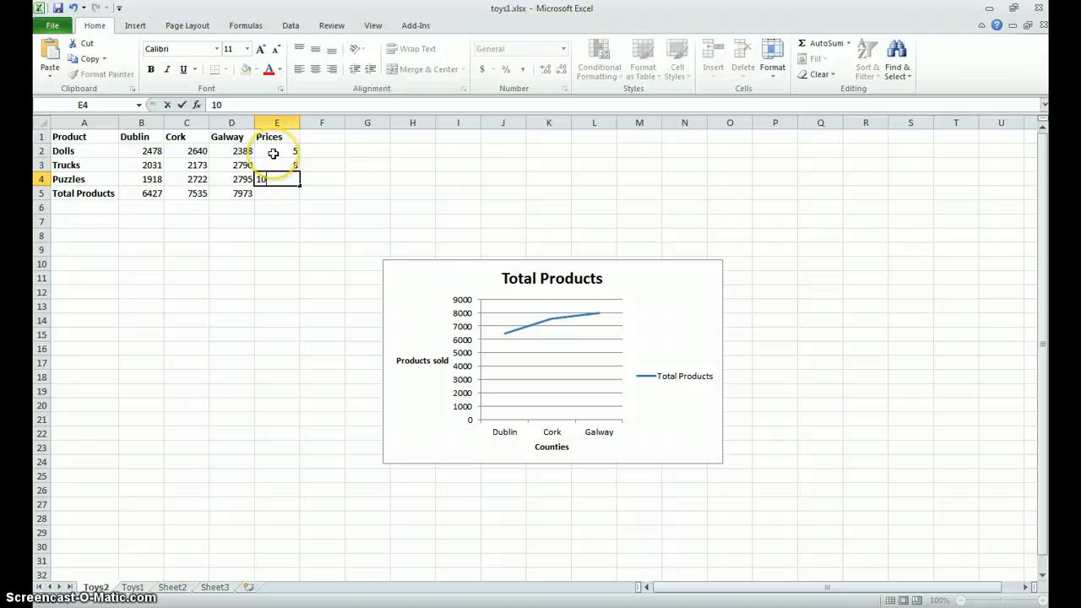
pyautogui.press('Return')
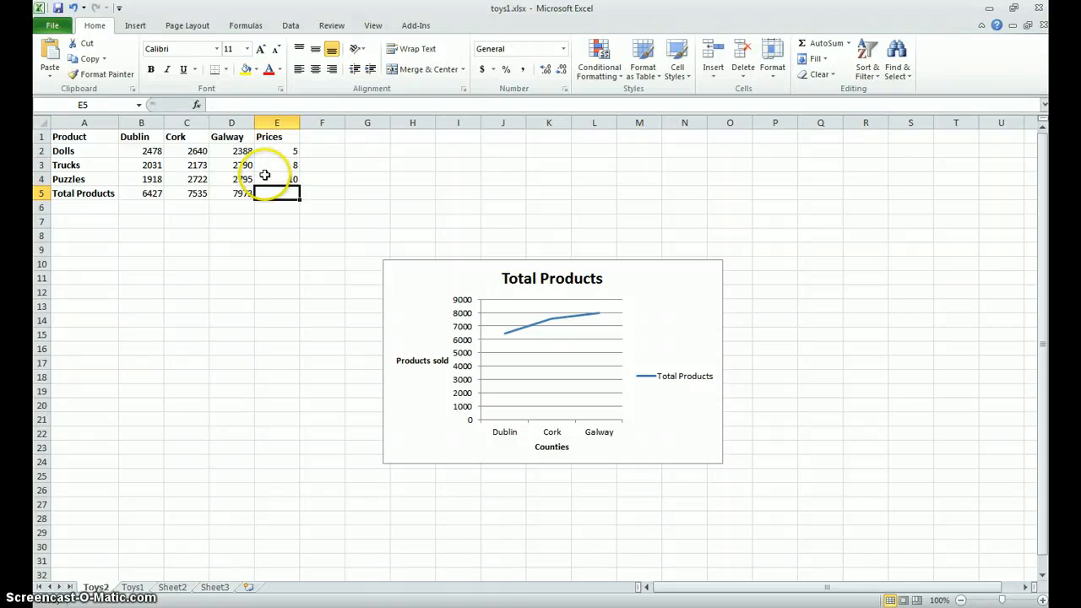
# - Enter the row label "Total Sales" in cell A6, below Total Products
pyautogui.click(94, 208)
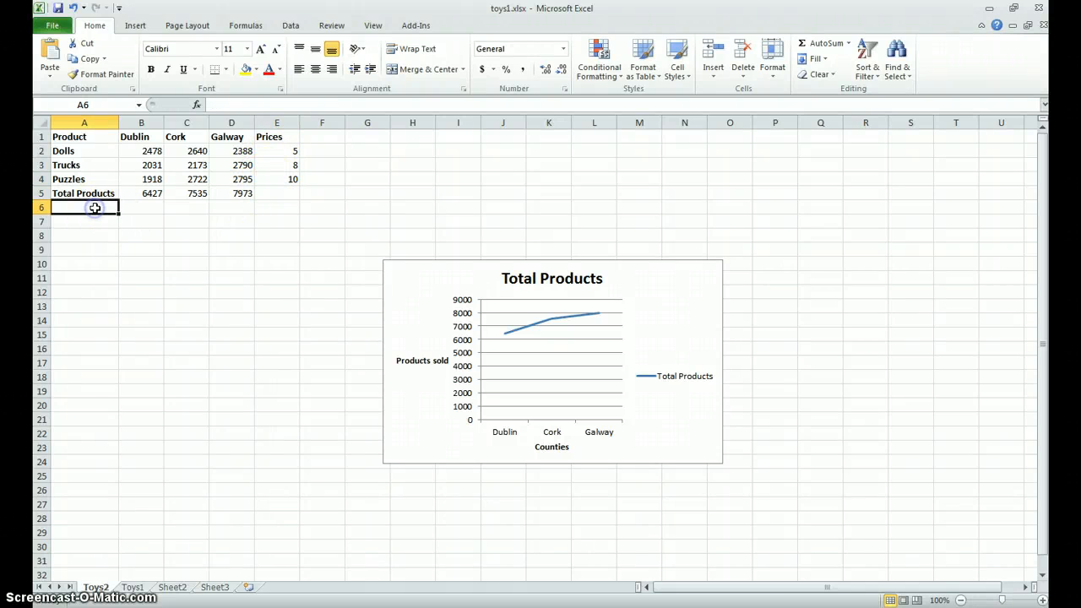
pyautogui.write('Total')
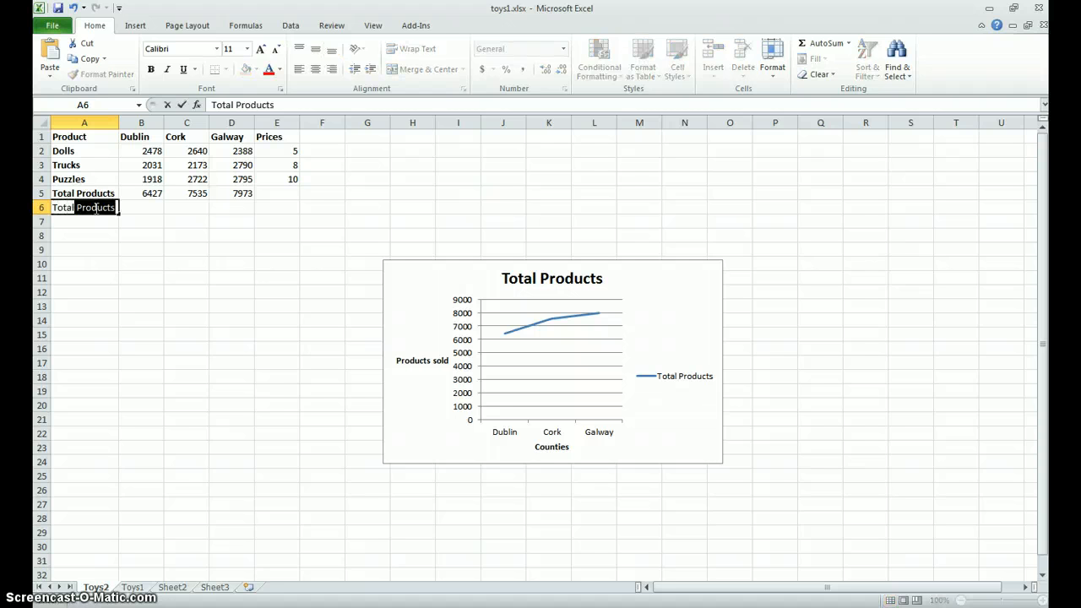
pyautogui.write(' Sales')
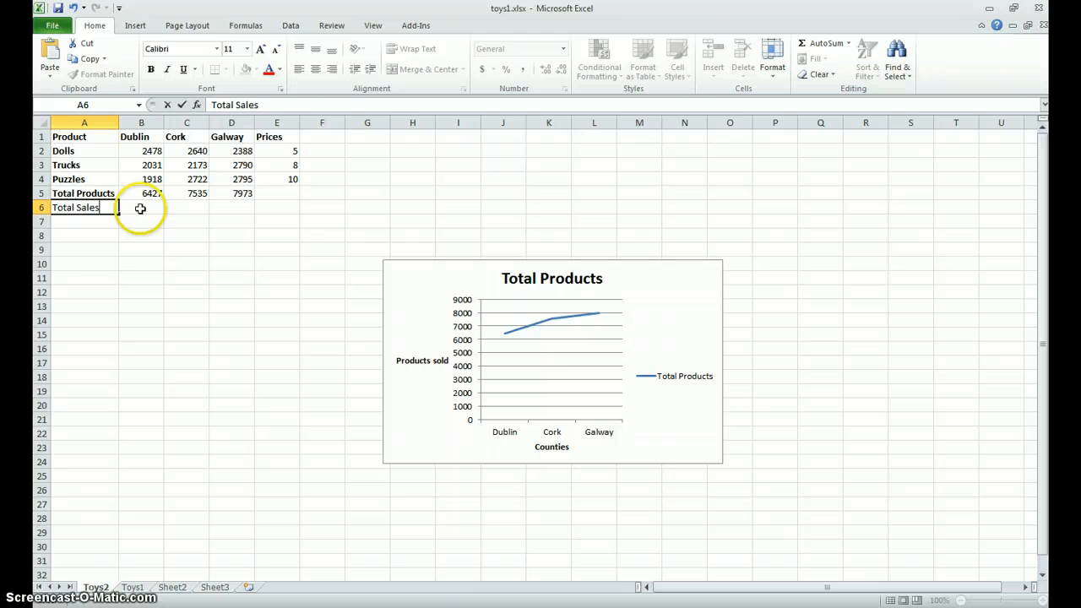
pyautogui.click(140, 208)
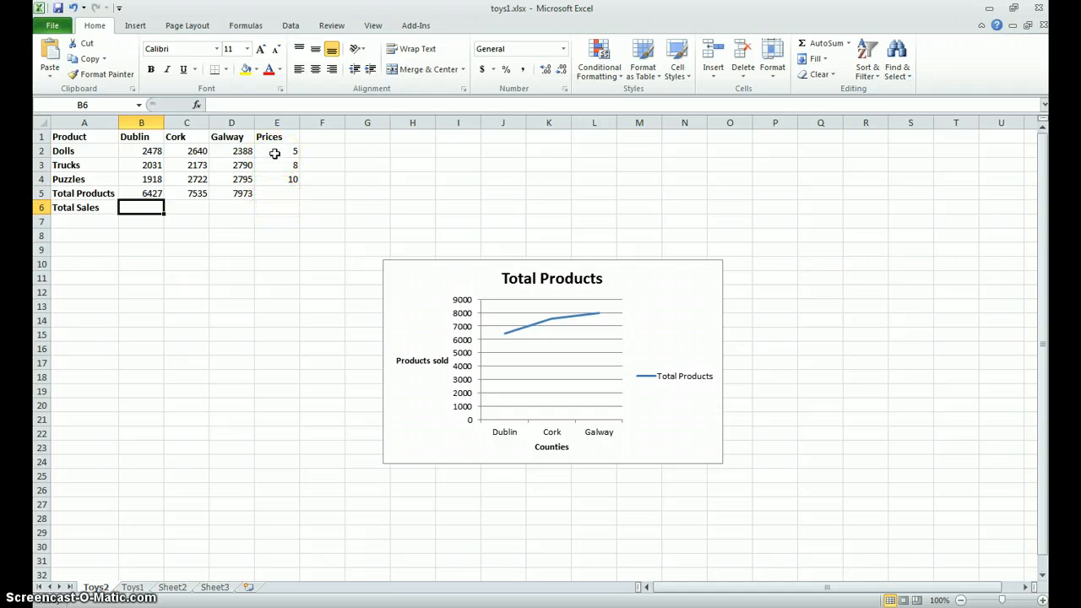
# - Format the prices in cells E2 to E4 with the euro Accounting number format
pyautogui.moveTo(276, 152); pyautogui.dragTo(285, 175)
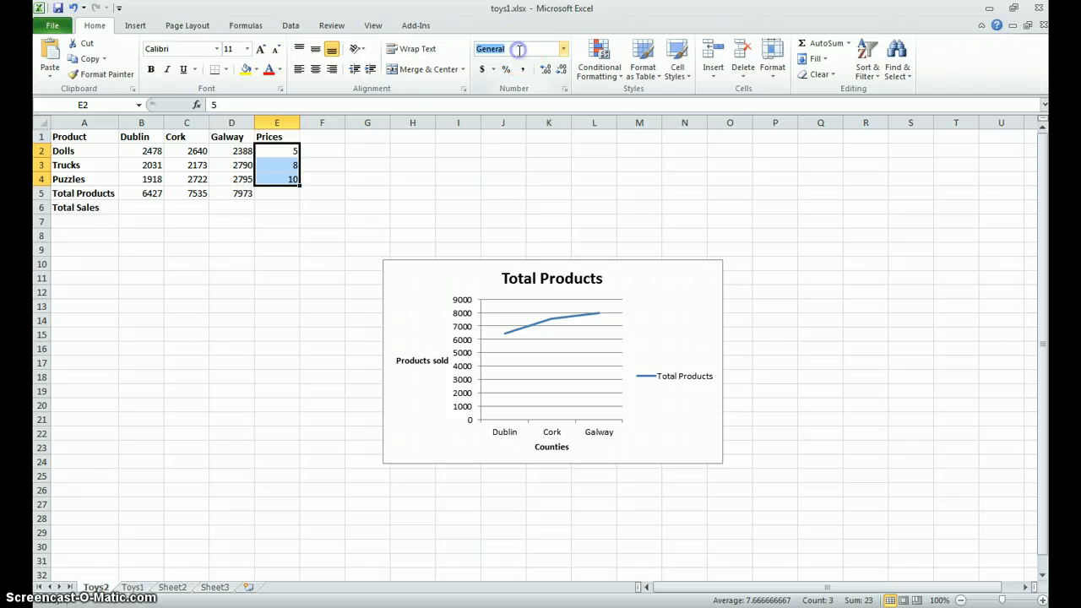
pyautogui.click(564, 49)
pyautogui.click(532, 137)
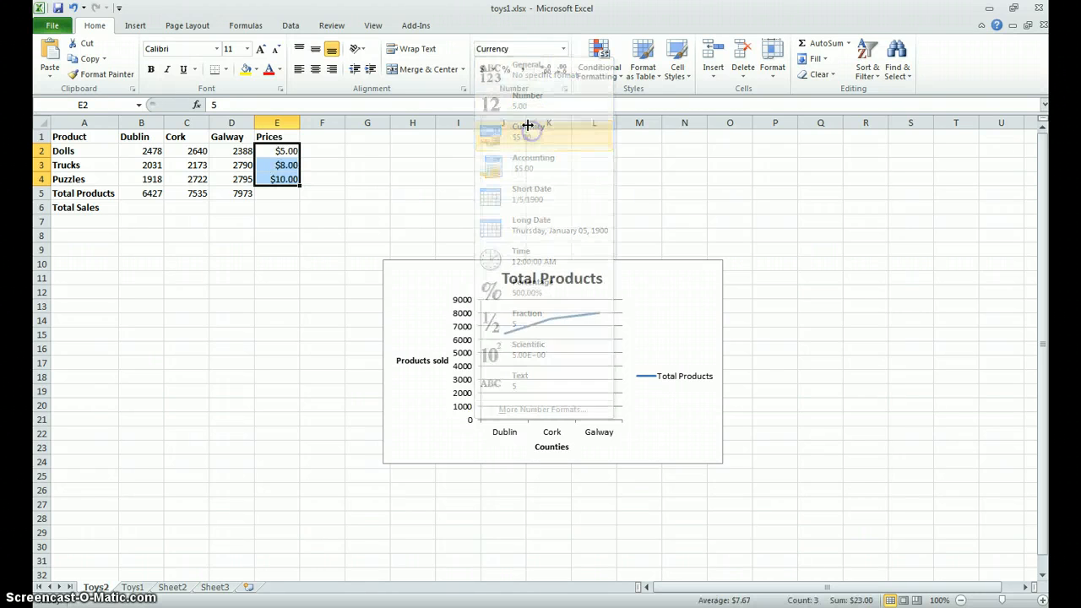
pyautogui.click(494, 69)
pyautogui.click(507, 118)
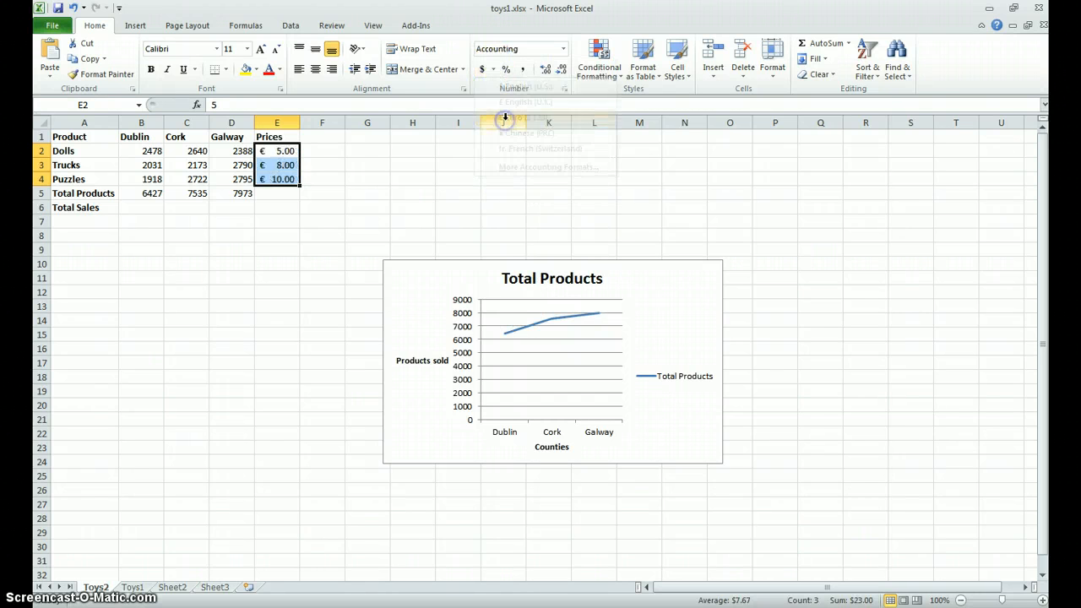
# - Calculate Dublin's total sales in cell B6 with the formula =B2*E2+B3*E3+B4*E4
pyautogui.click(141, 208)
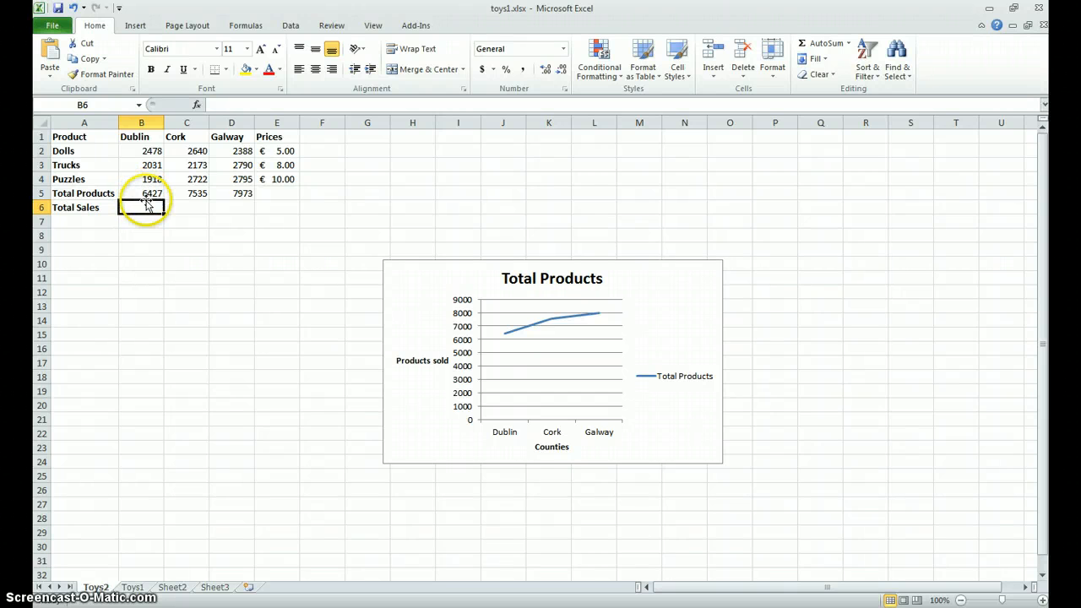
pyautogui.click(149, 151)
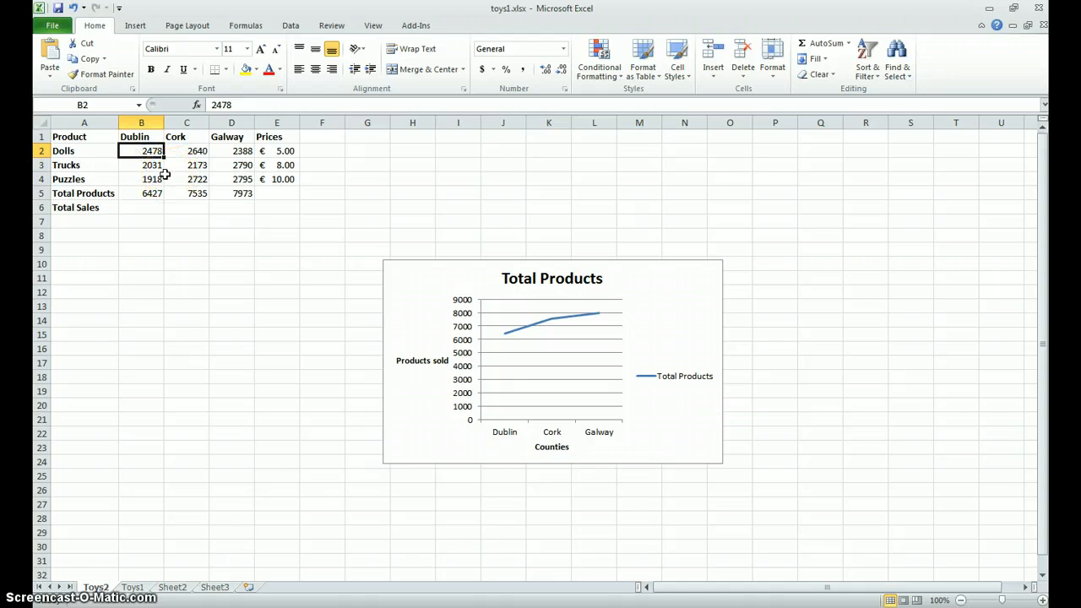
pyautogui.click(148, 205)
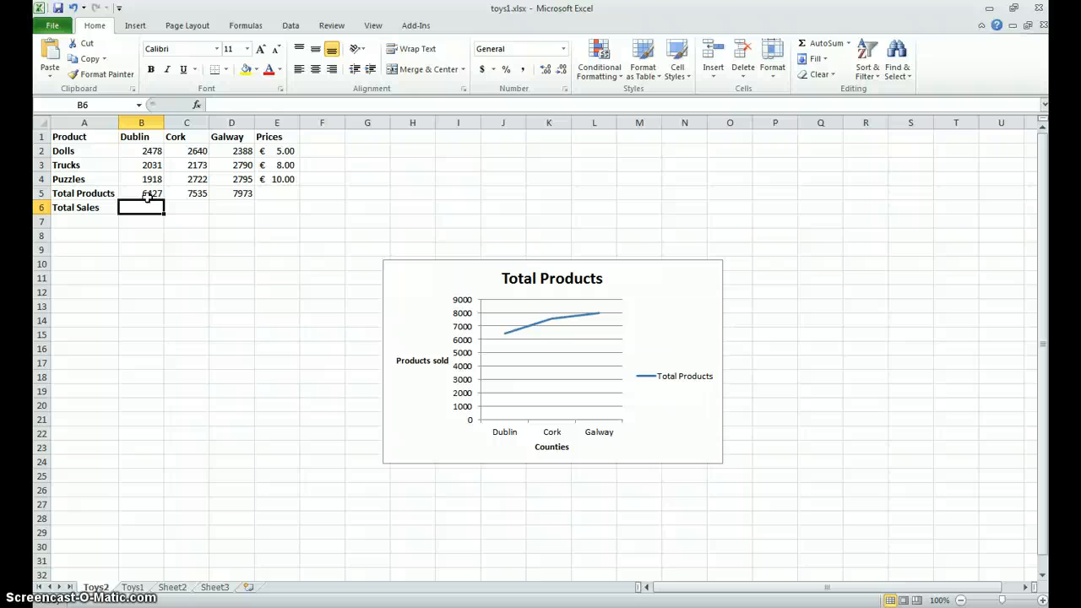
pyautogui.write('=')
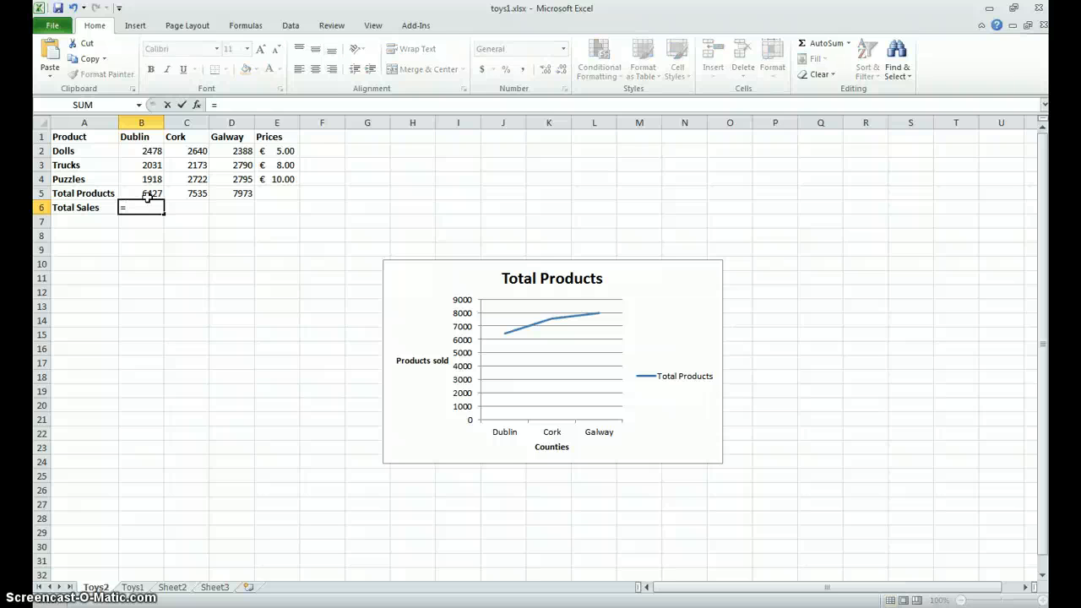
pyautogui.click(148, 151)
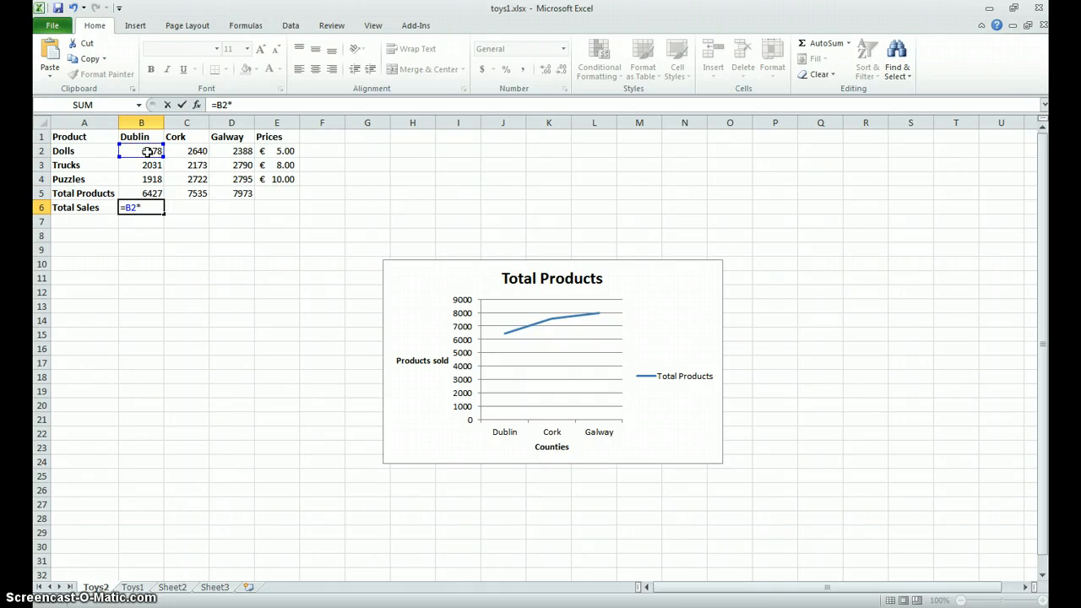
pyautogui.click(277, 152)
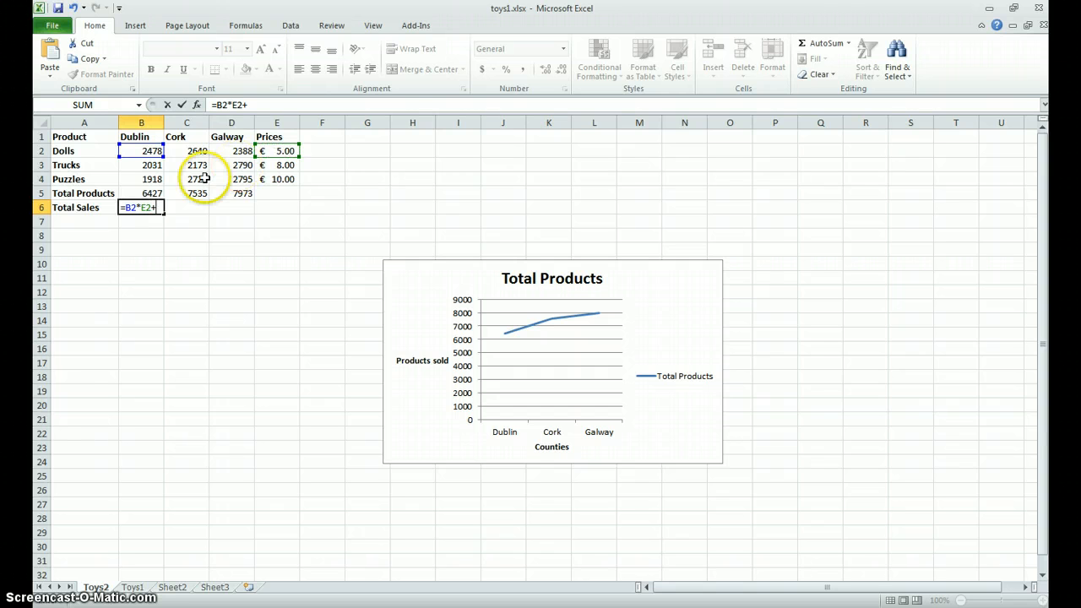
pyautogui.click(142, 166)
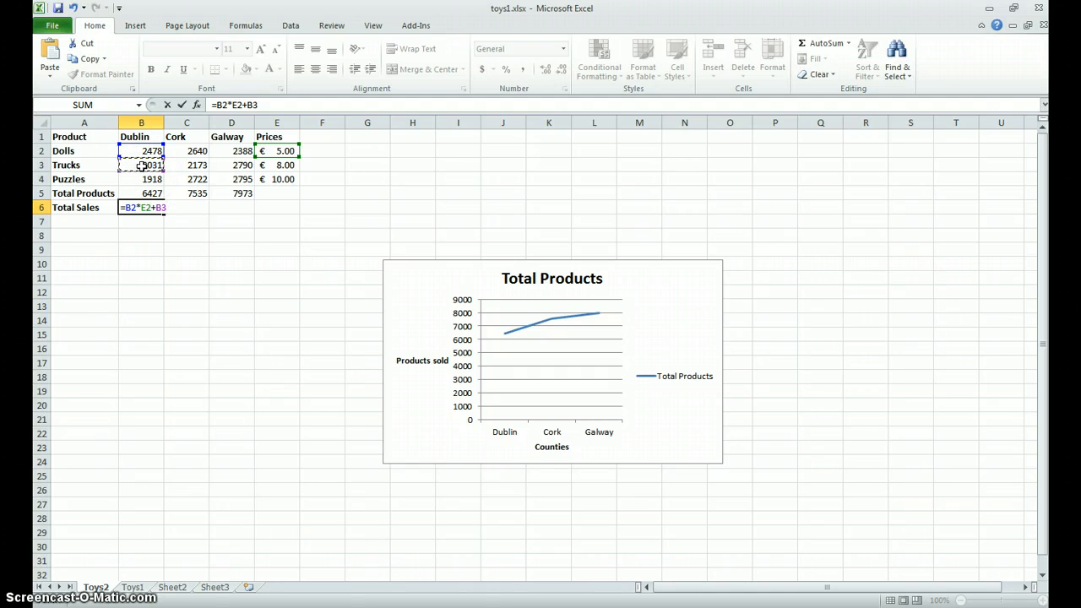
pyautogui.write('*')
pyautogui.click(281, 166)
pyautogui.click(155, 179)
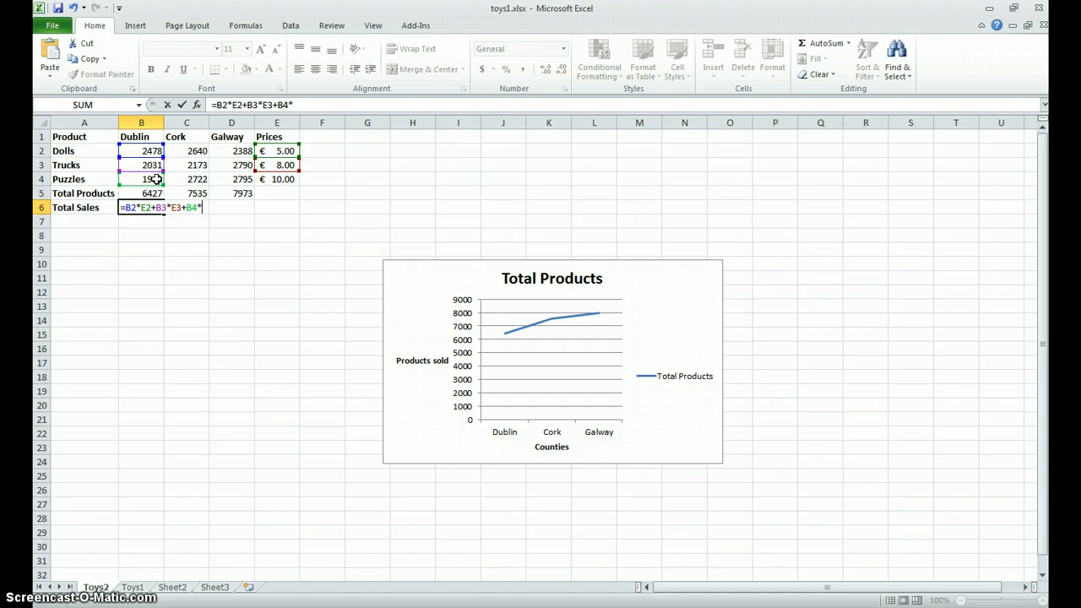
pyautogui.write('*')
pyautogui.click(277, 177)
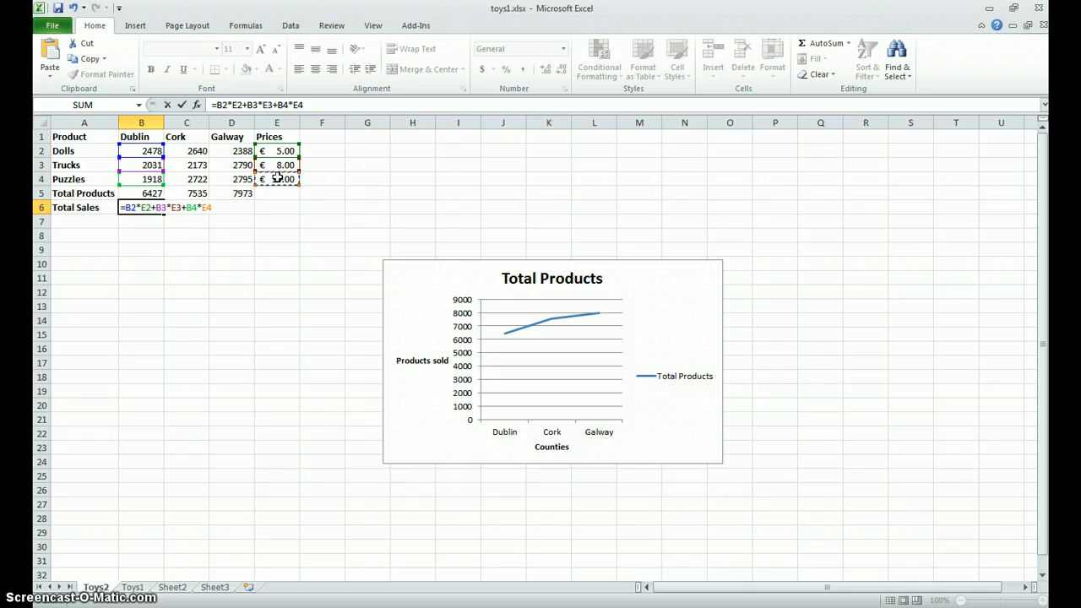
pyautogui.press('Return')
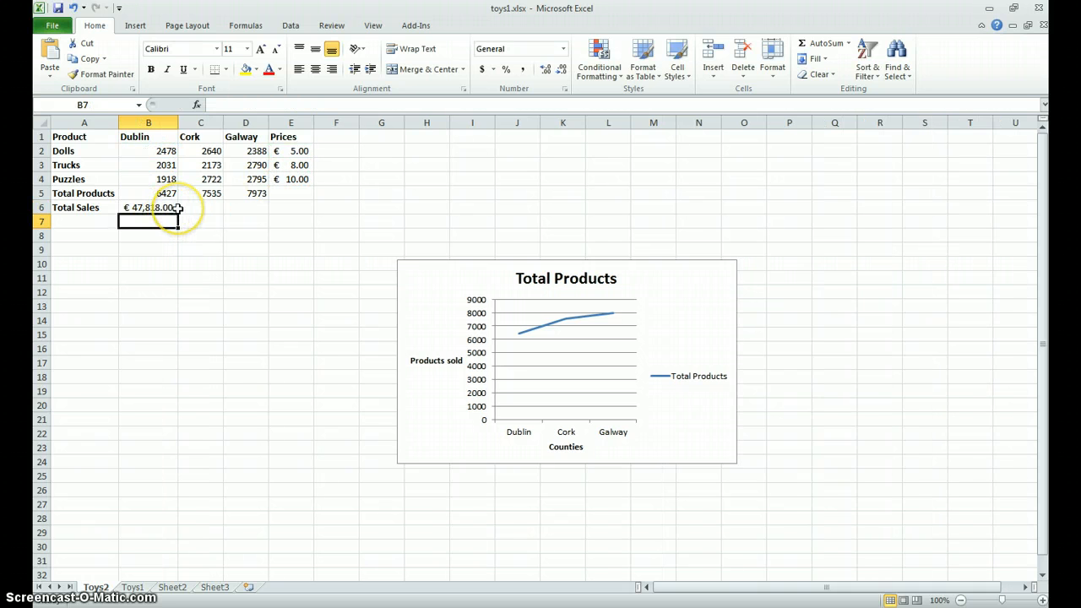
# - Fill the Dublin total sales formula across to the Cork and Galway cells, C6 and D6
pyautogui.click(161, 206)
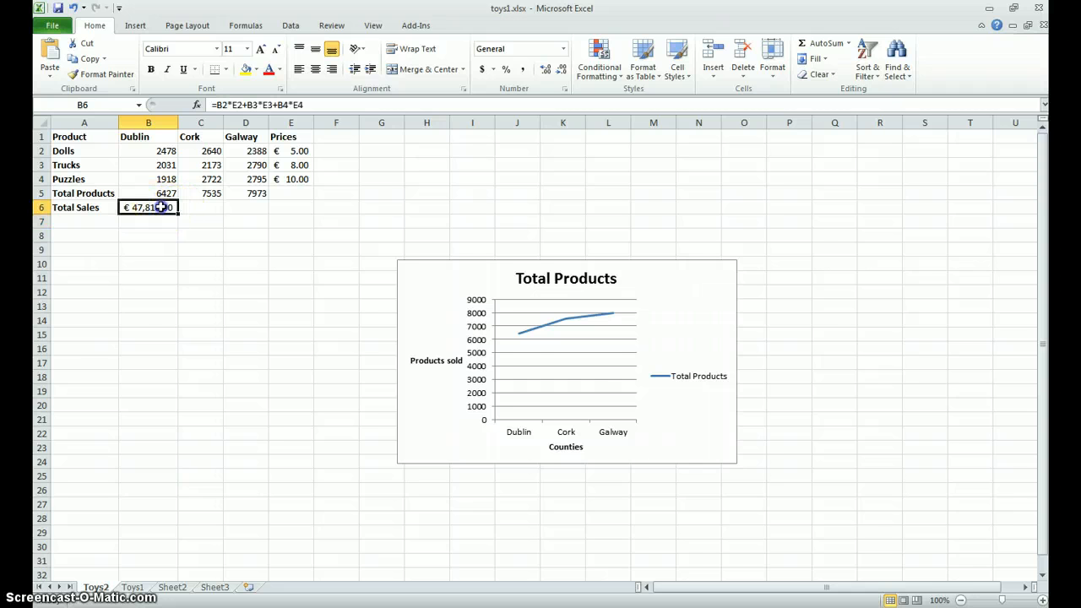
pyautogui.moveTo(193, 213); pyautogui.dragTo(258, 216)
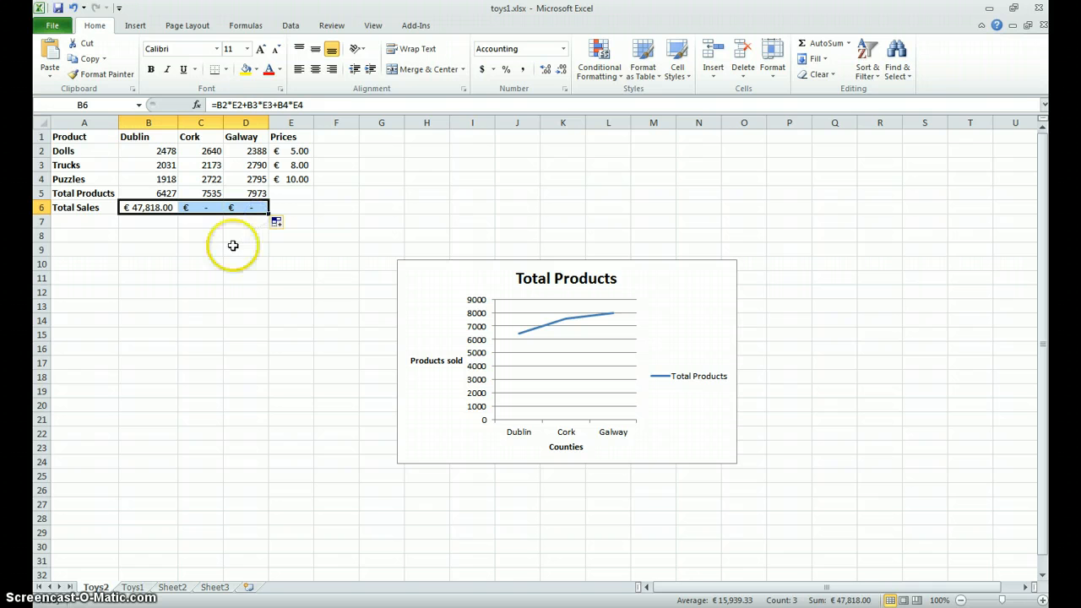
pyautogui.click(209, 236)
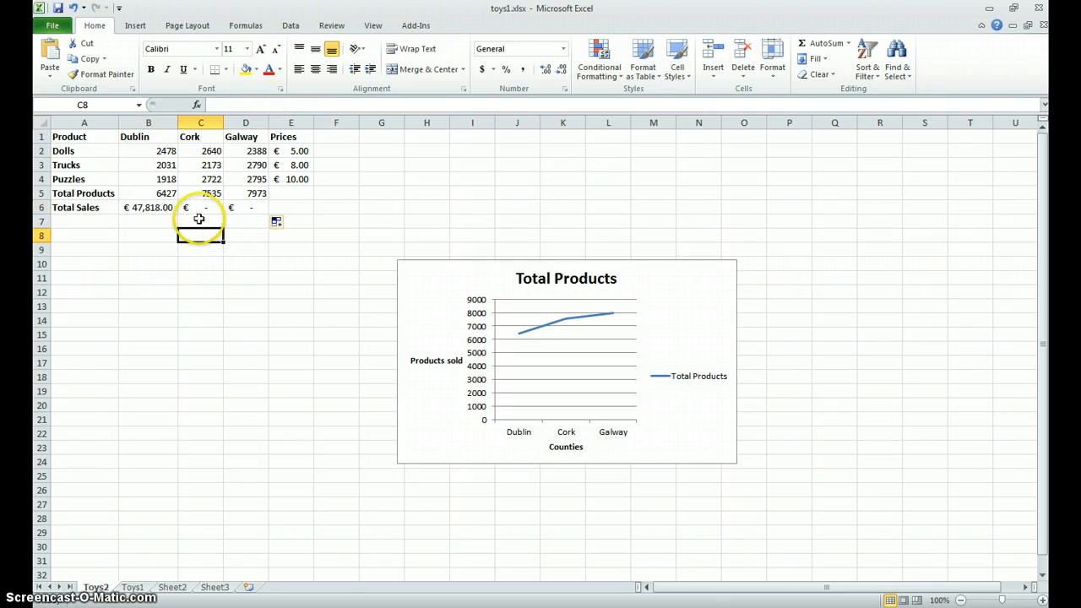
# - Examine which cells the copied Total Sales formulas for Cork and Galway refer to, comparing them with the Dublin formula
pyautogui.click(203, 208)
pyautogui.doubleClick(203, 208)
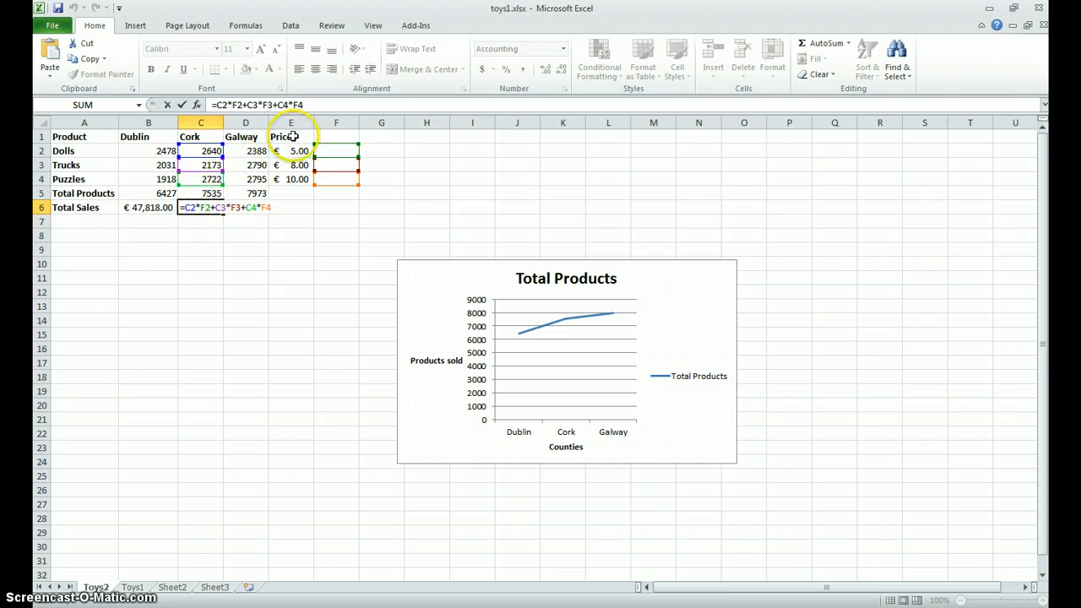
pyautogui.click(152, 211)
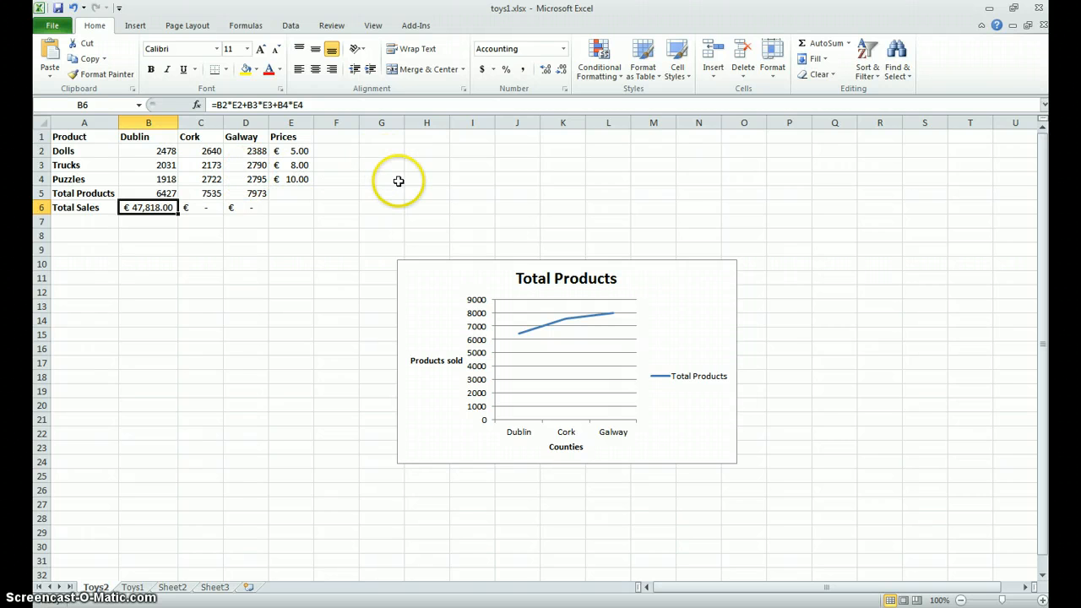
pyautogui.doubleClick(250, 207)
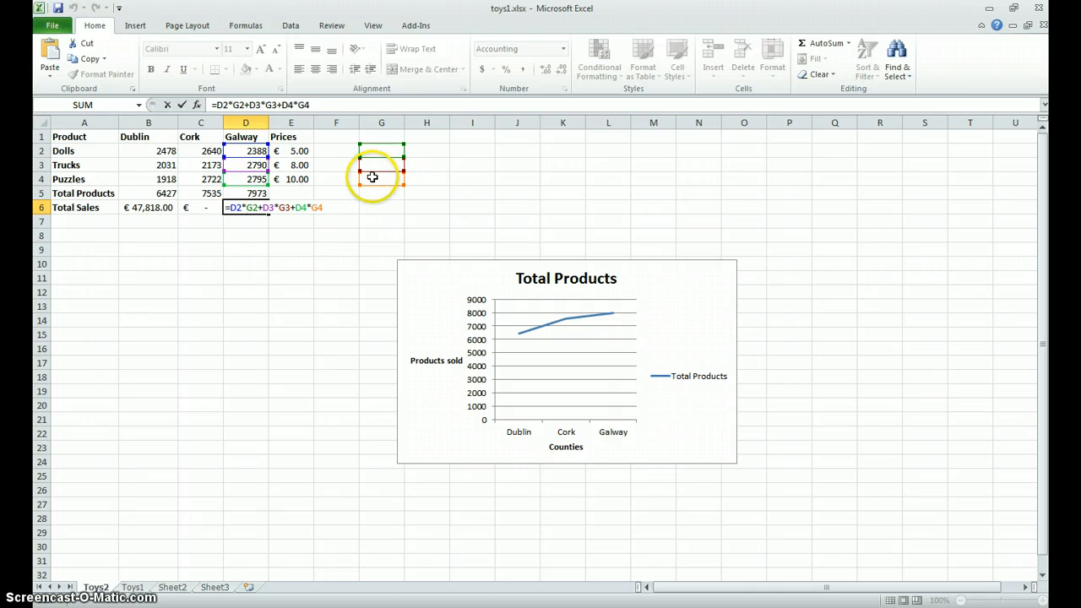
pyautogui.click(149, 208)
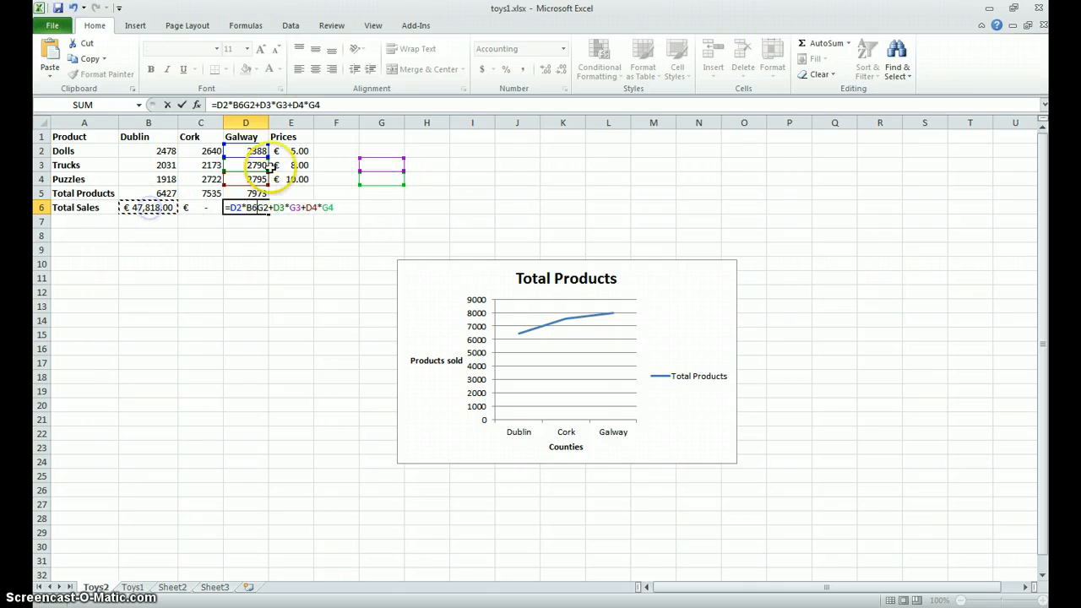
pyautogui.click(149, 209)
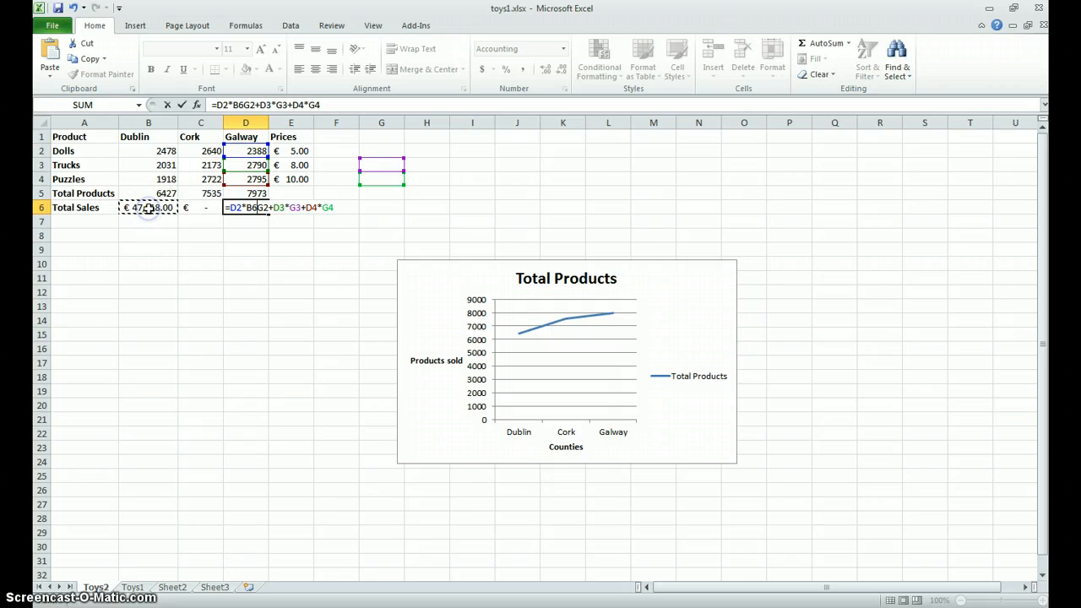
pyautogui.press('BackSpace')
pyautogui.press('BackSpace')
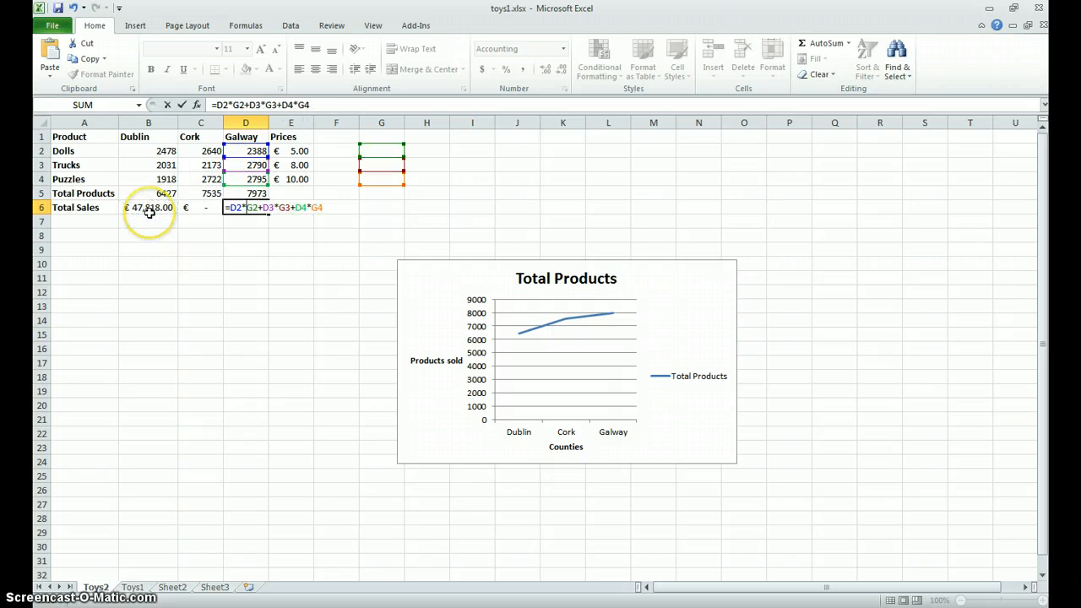
pyautogui.click(149, 210)
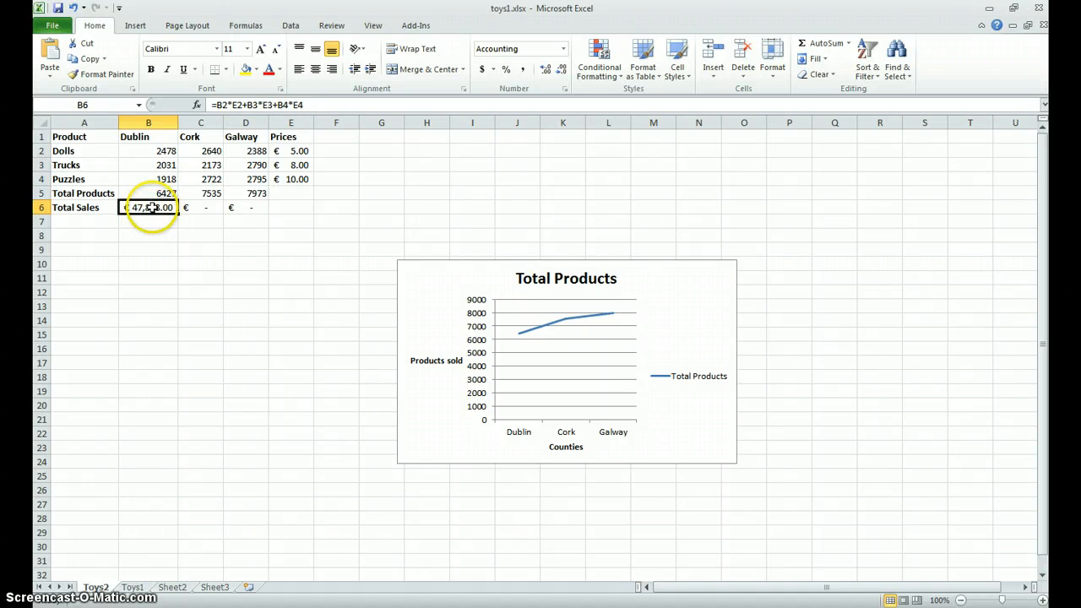
# - Make the price references in Dublin's Total Sales formula absolute, so that B6 reads =B2*$E$2+B3*$E$3+B4*$E$4
pyautogui.doubleClick(152, 208)
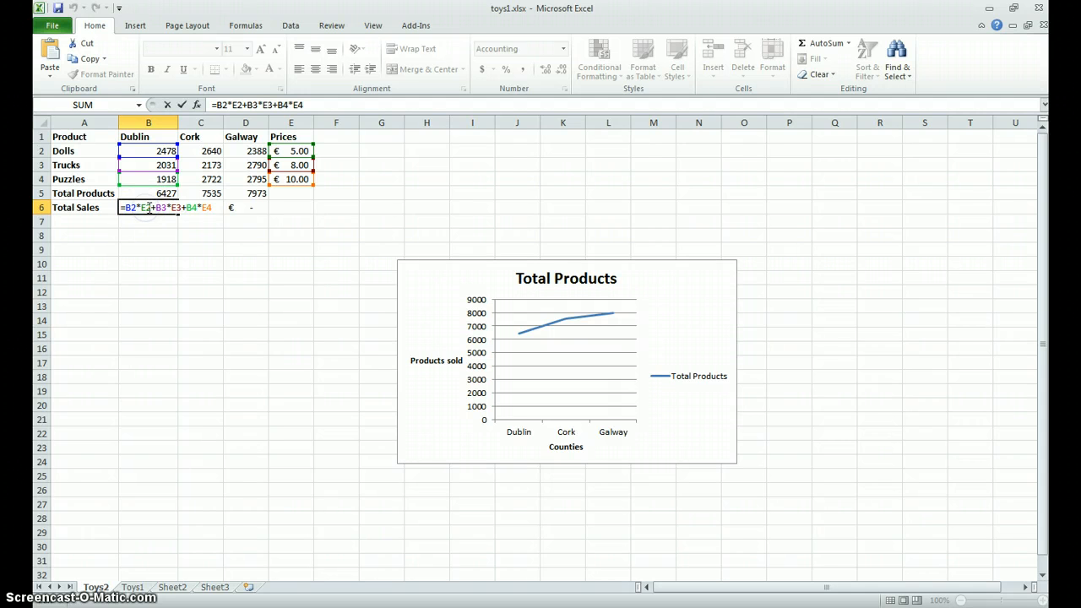
pyautogui.click(139, 207)
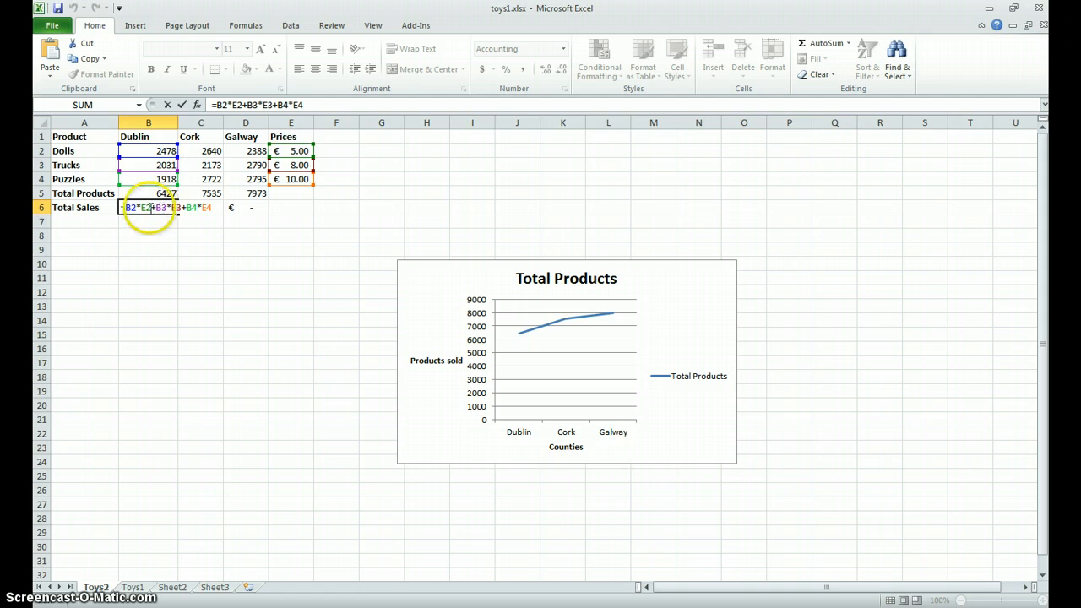
pyautogui.click(144, 207)
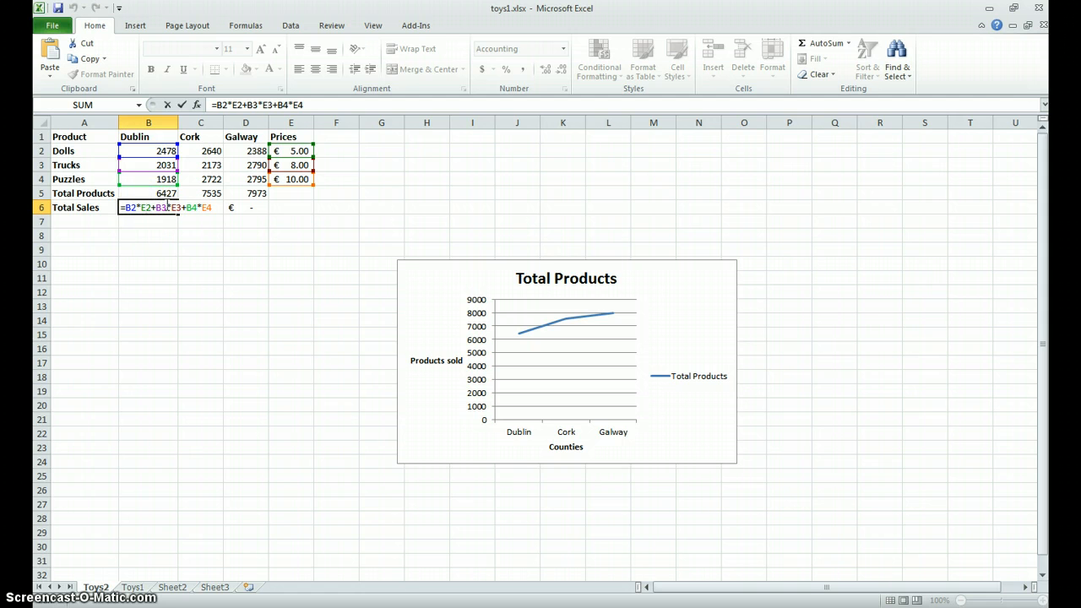
pyautogui.press('F4')
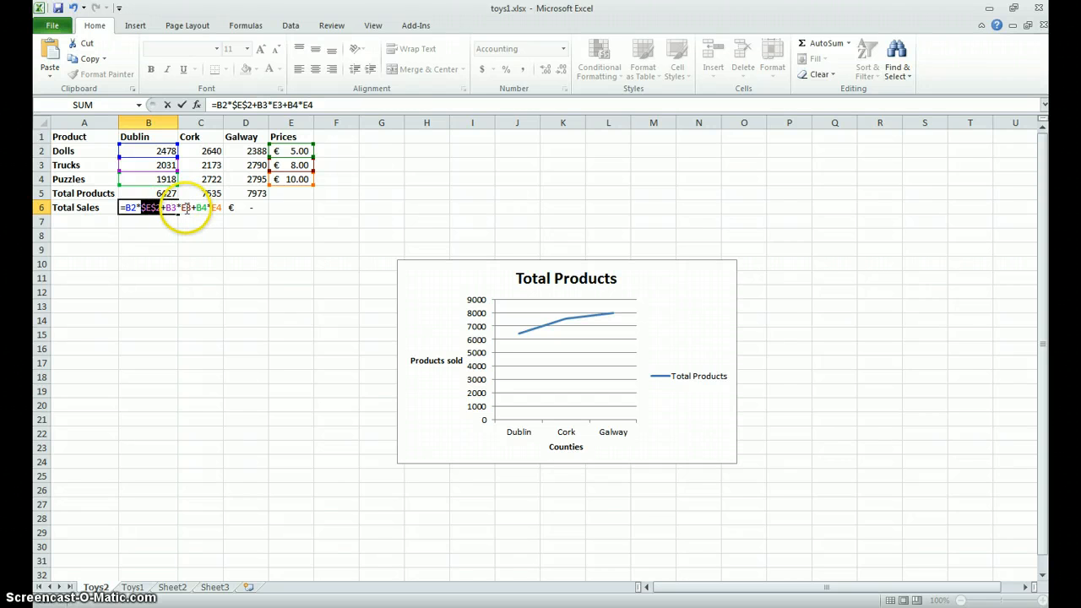
pyautogui.click(186, 208)
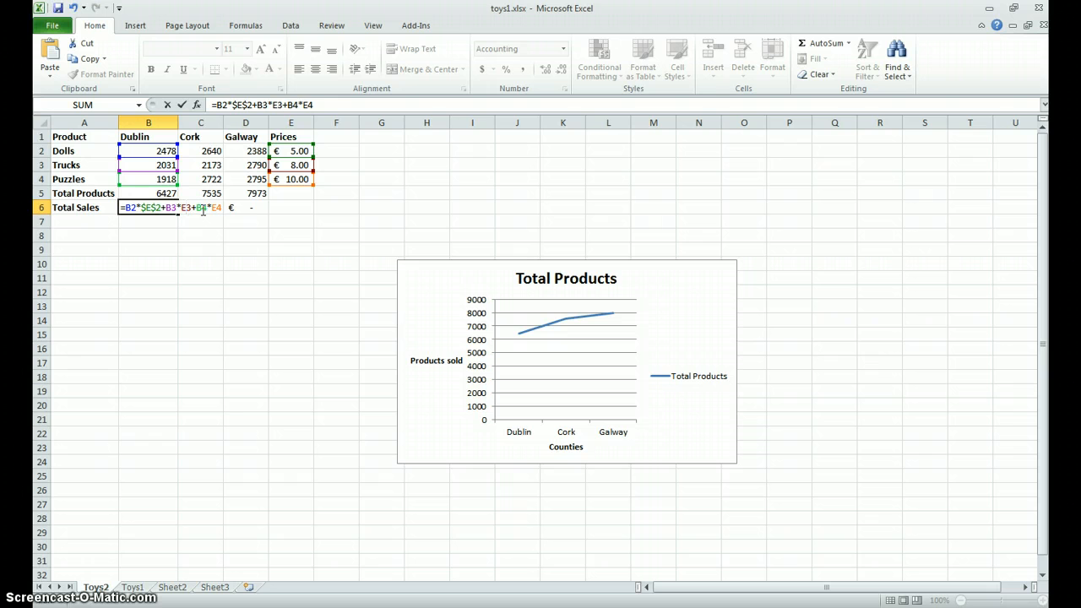
pyautogui.press('F4')
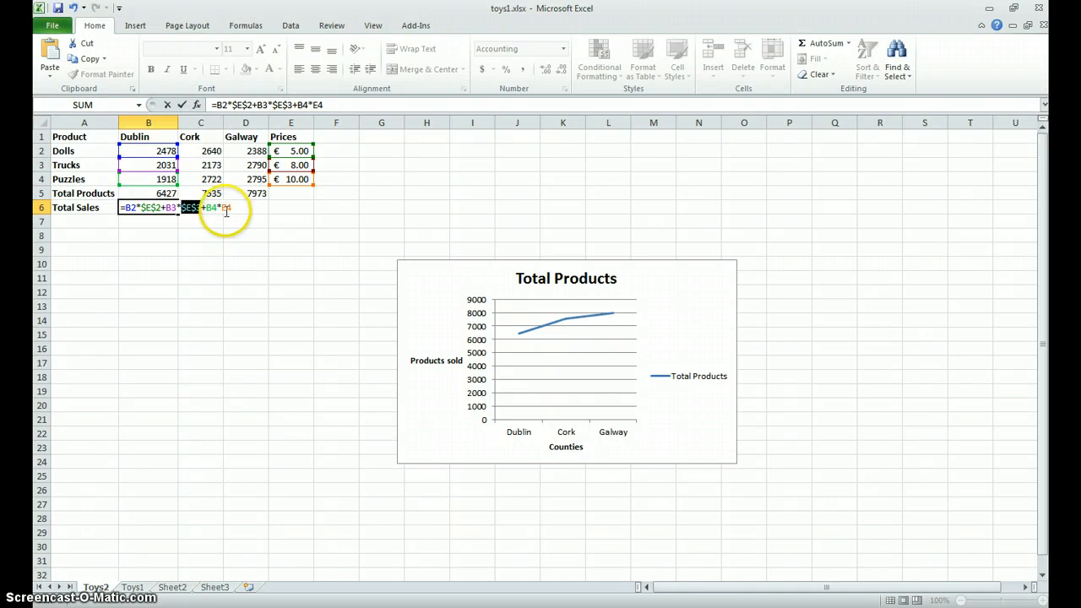
pyautogui.click(224, 207)
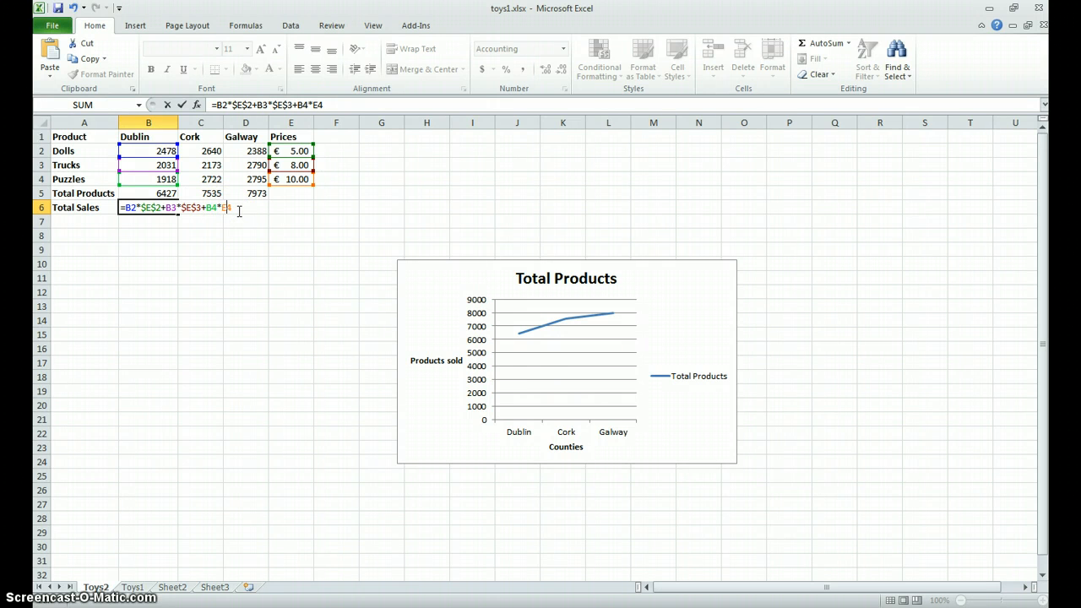
pyautogui.press('F4')
pyautogui.press('Return')
pyautogui.click(163, 221)
pyautogui.click(148, 209)
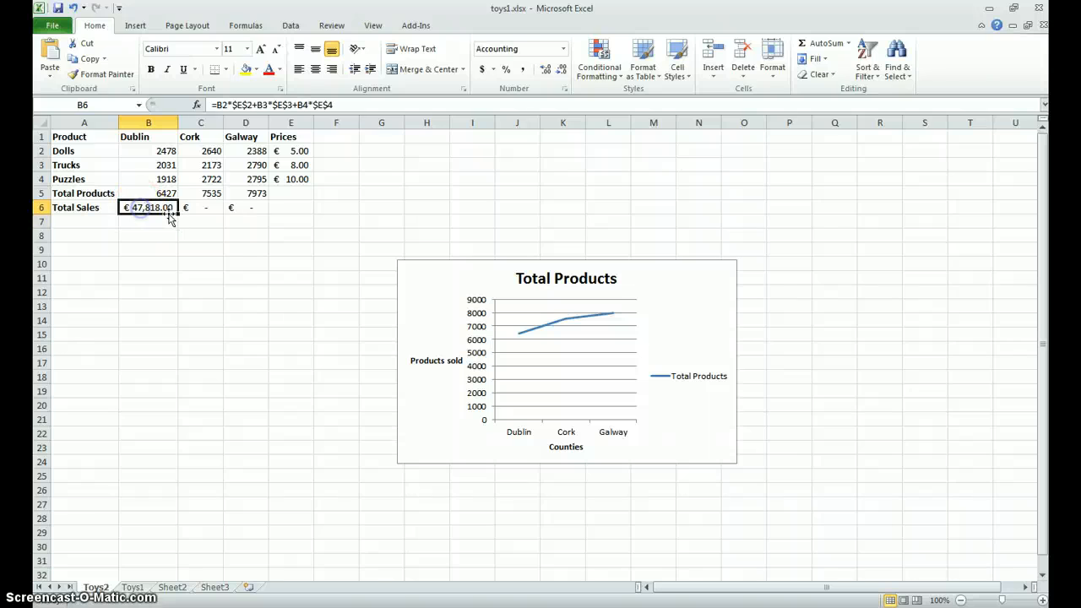
# - Fill Dublin's Total Sales formula across to Cork and Galway, and widen columns C and D to display the amounts fully
pyautogui.moveTo(178, 214); pyautogui.dragTo(251, 210)
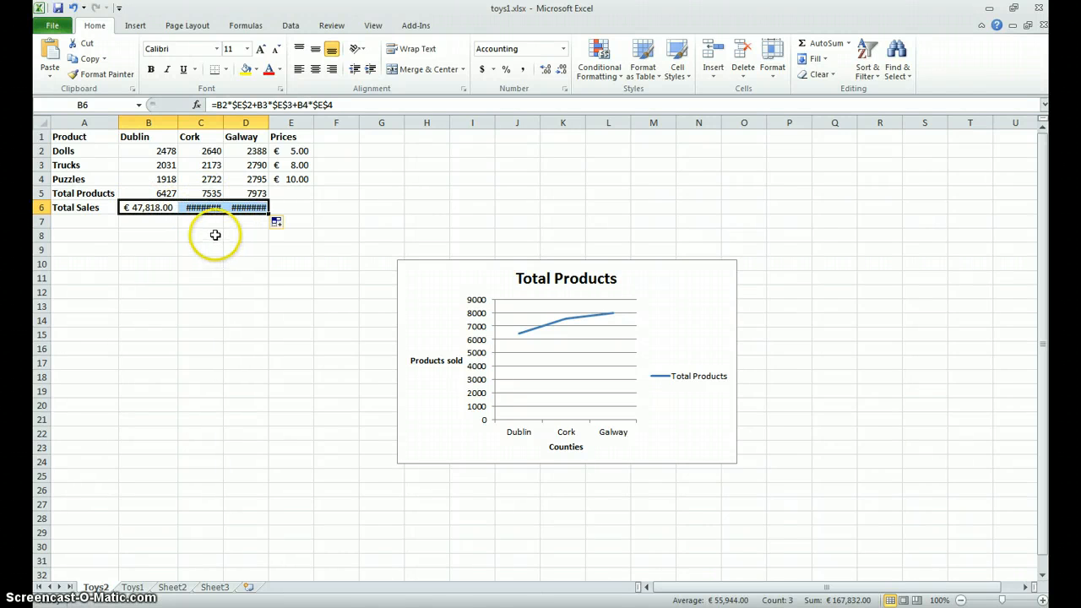
pyautogui.click(206, 209)
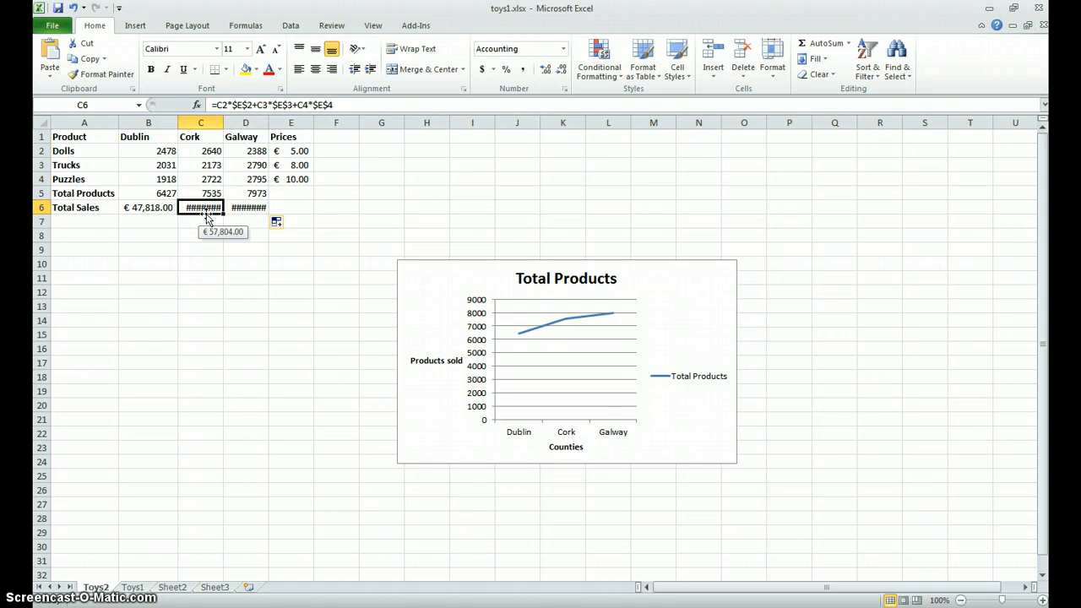
pyautogui.moveTo(223, 122); pyautogui.dragTo(237, 122)
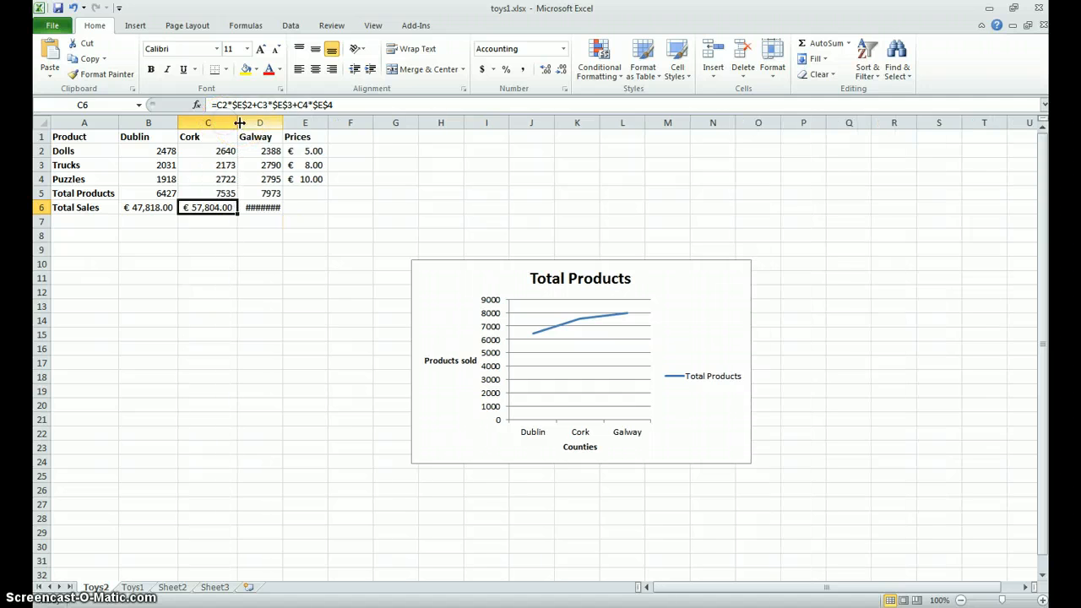
pyautogui.doubleClick(282, 124)
pyautogui.click(277, 220)
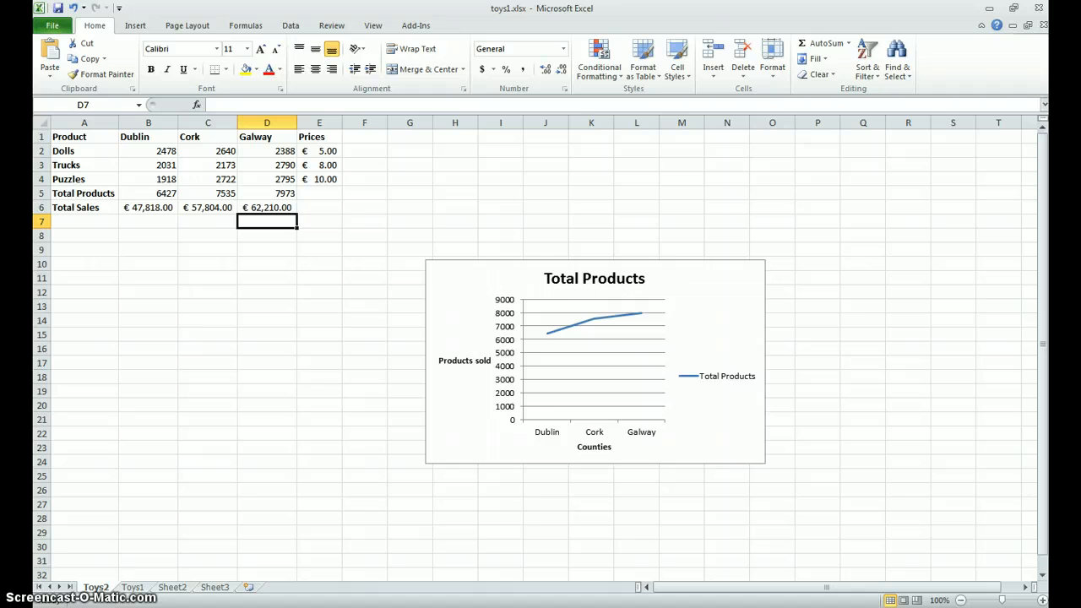
# - Consult the column chart task in the Foxit Reader exercise, and insert a 2-D clustered column chart from A1:D1 and A6:D6 in Excel
pyautogui.hotkey('alt', 'Tab')
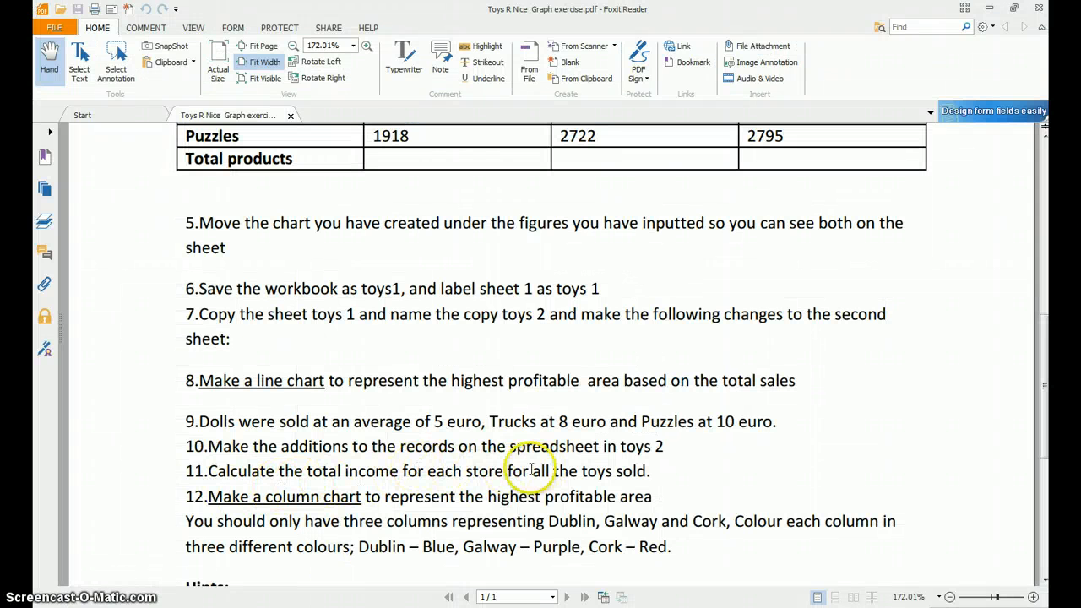
pyautogui.scroll(-2, 629, 464)
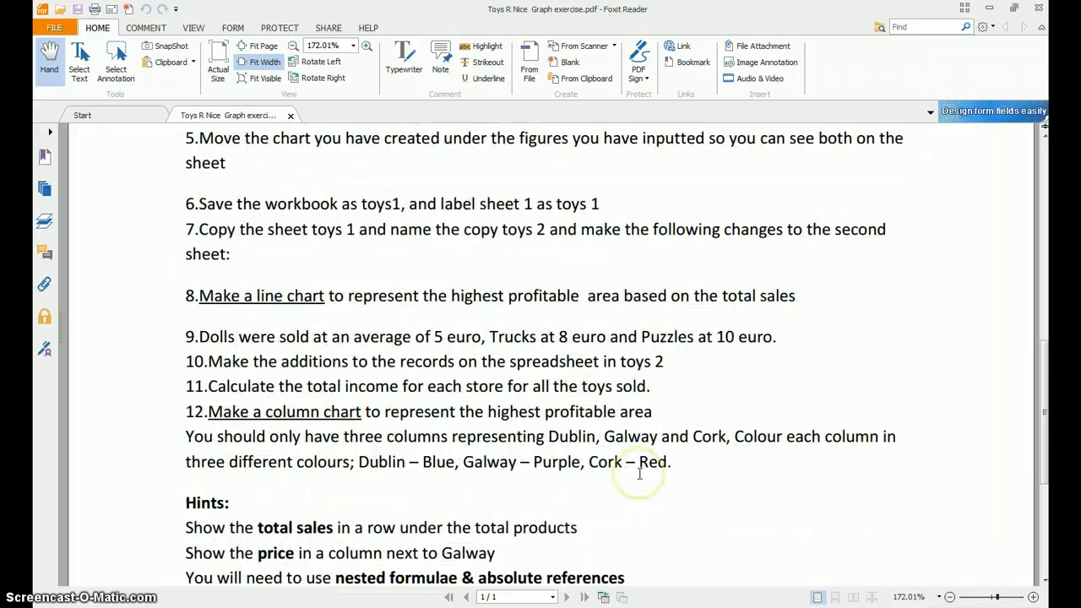
pyautogui.scroll(-1, 639, 474)
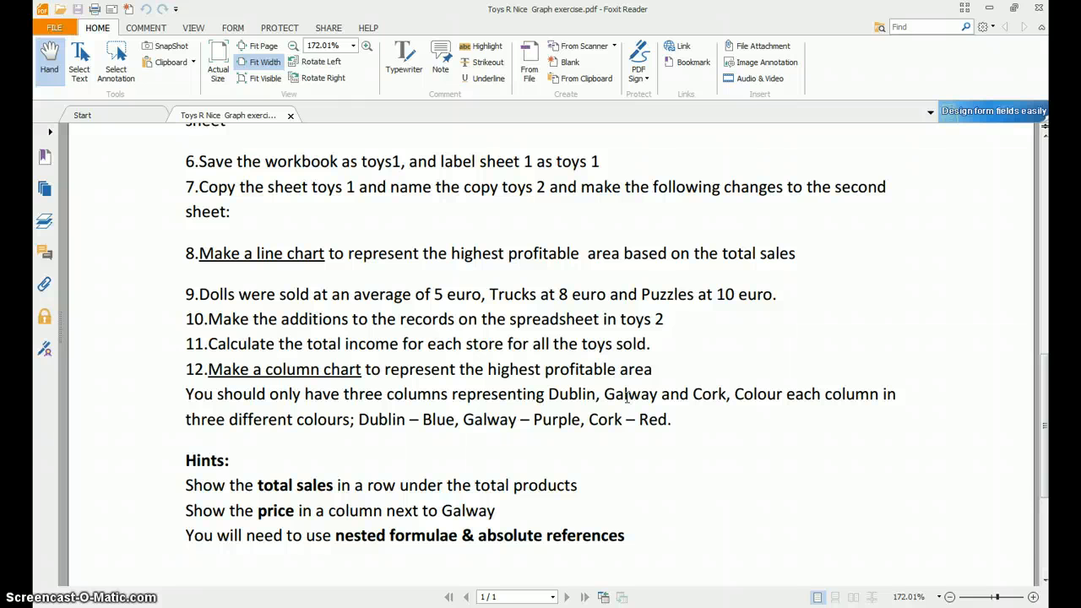
pyautogui.click(390, 607)
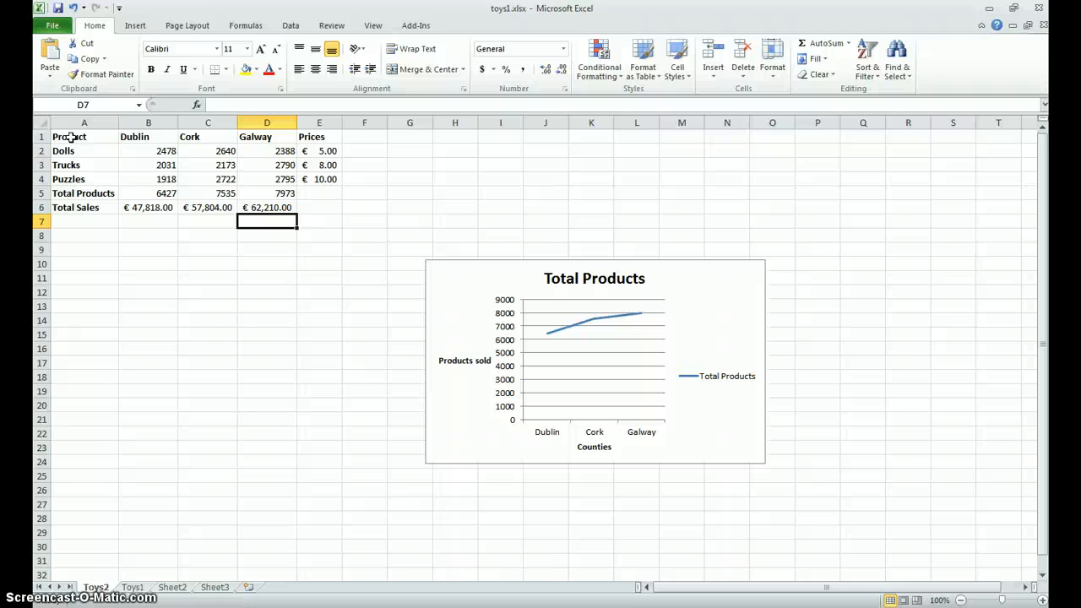
pyautogui.moveTo(71, 137); pyautogui.dragTo(253, 142)
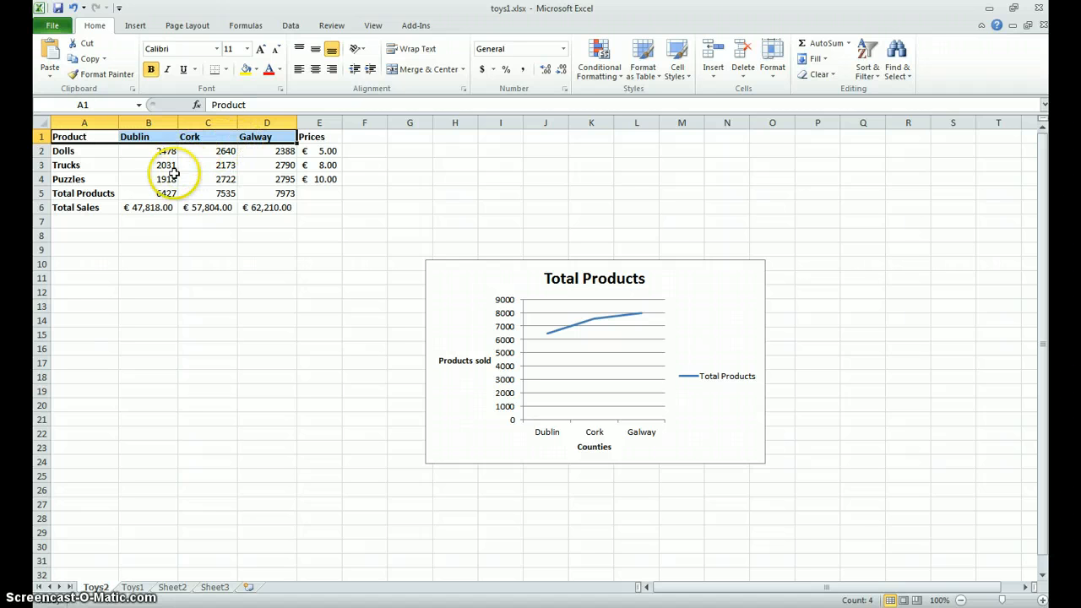
pyautogui.keyDown('ctrl'); pyautogui.click(102, 209); pyautogui.keyUp('ctrl')
pyautogui.moveTo(117, 208); pyautogui.dragTo(262, 207)
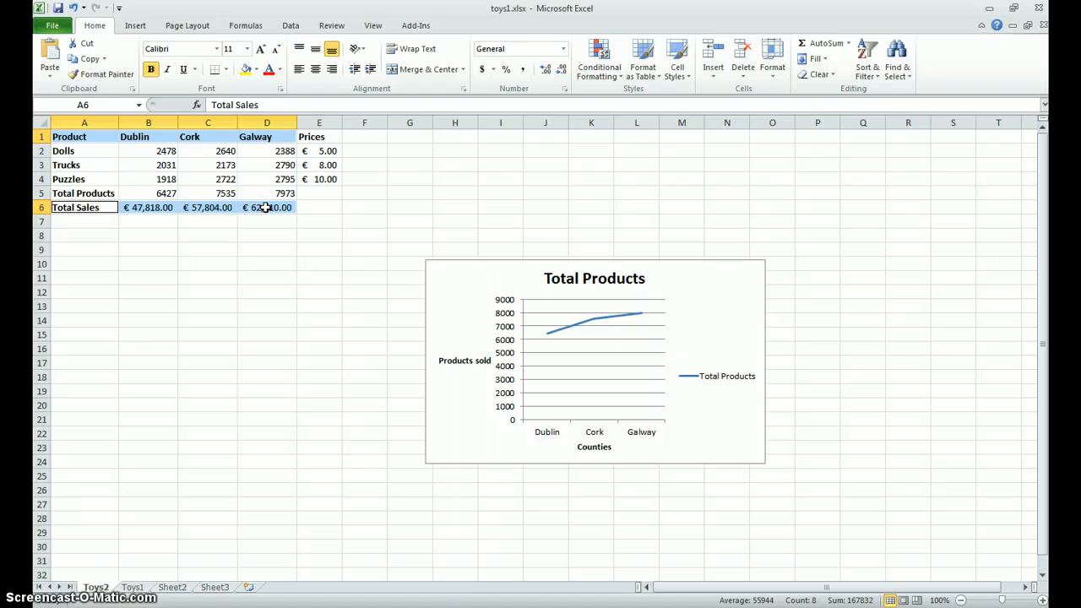
pyautogui.click(135, 26)
pyautogui.click(297, 57)
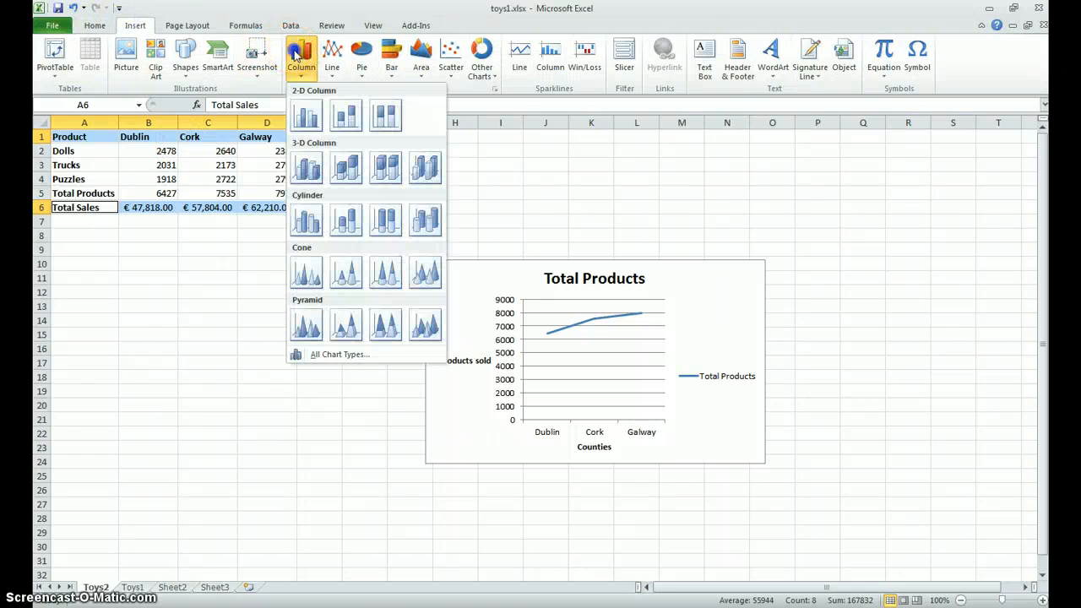
pyautogui.click(305, 117)
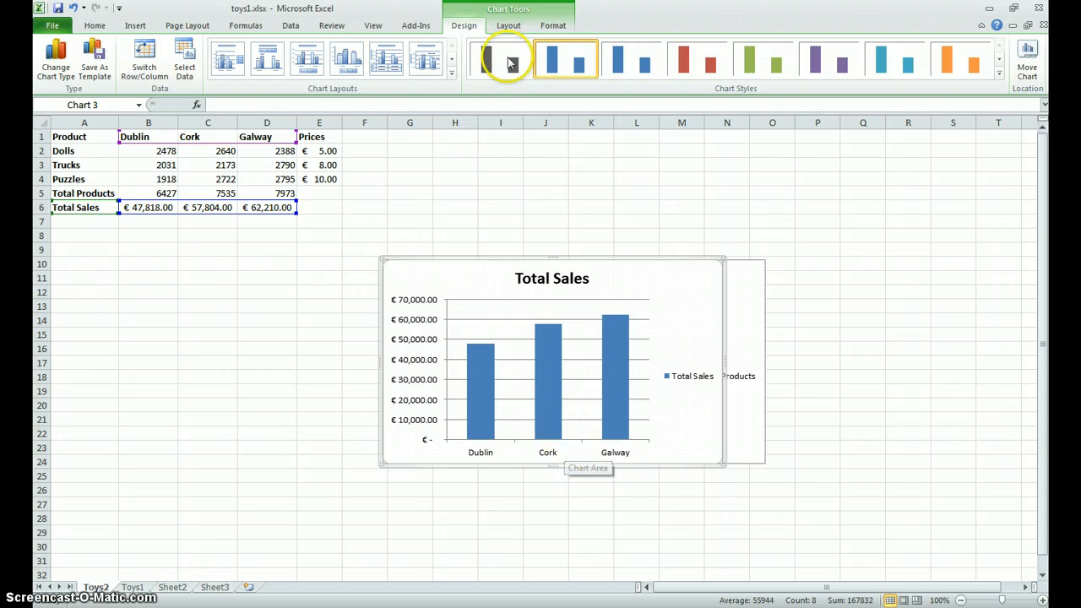
# - Add a horizontal axis title below the axis of the Total Sales chart, reading "Counties in Ireland"
pyautogui.click(509, 24)
pyautogui.click(285, 72)
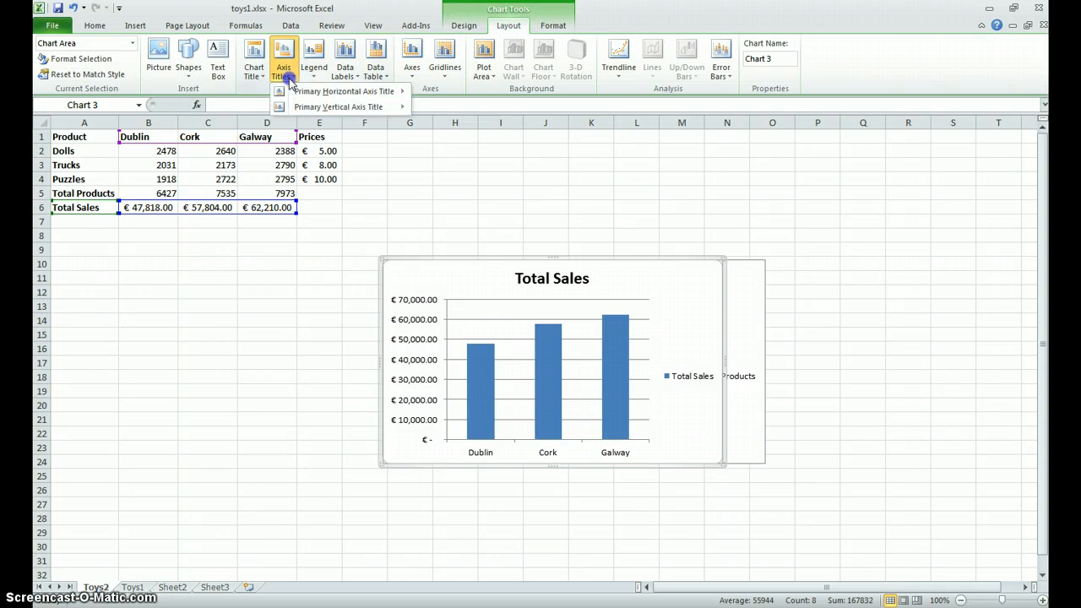
pyautogui.moveTo(300, 90)
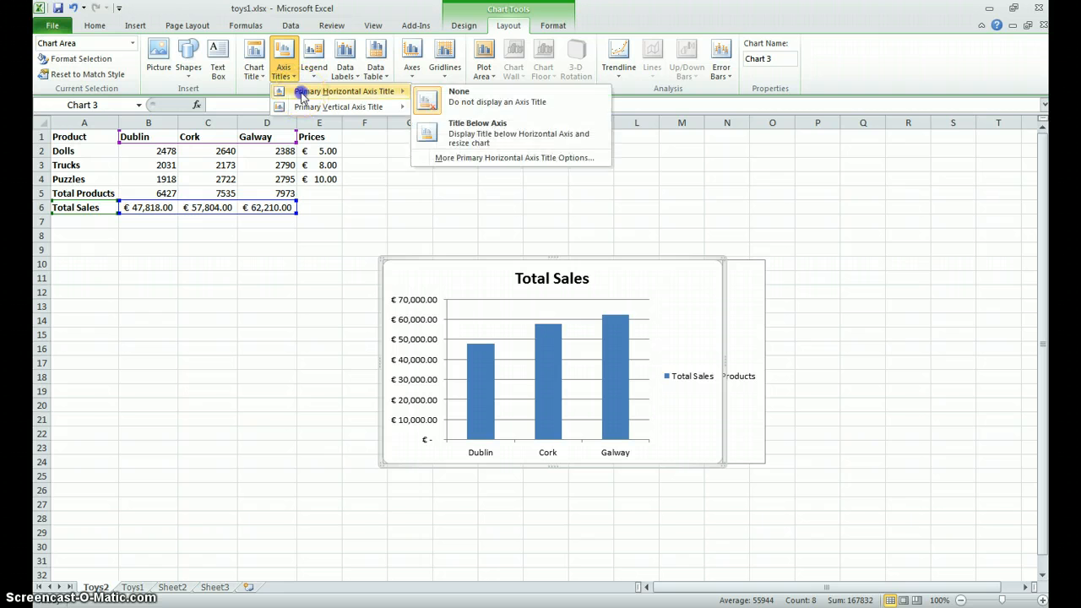
pyautogui.click(483, 135)
pyautogui.write('Co')
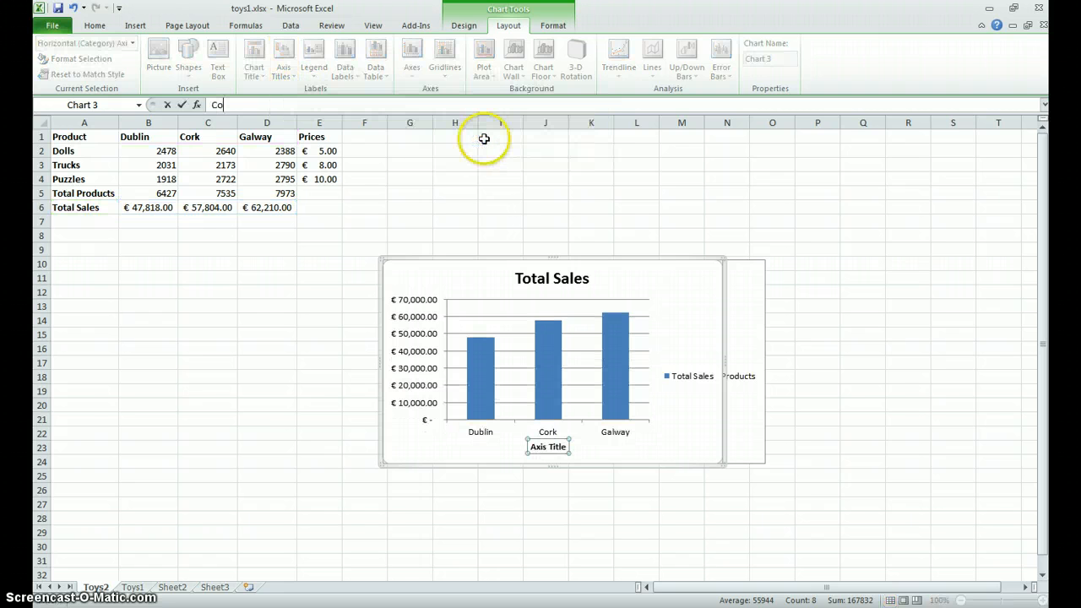
pyautogui.write('unties in Ireland')
pyautogui.press('Return')
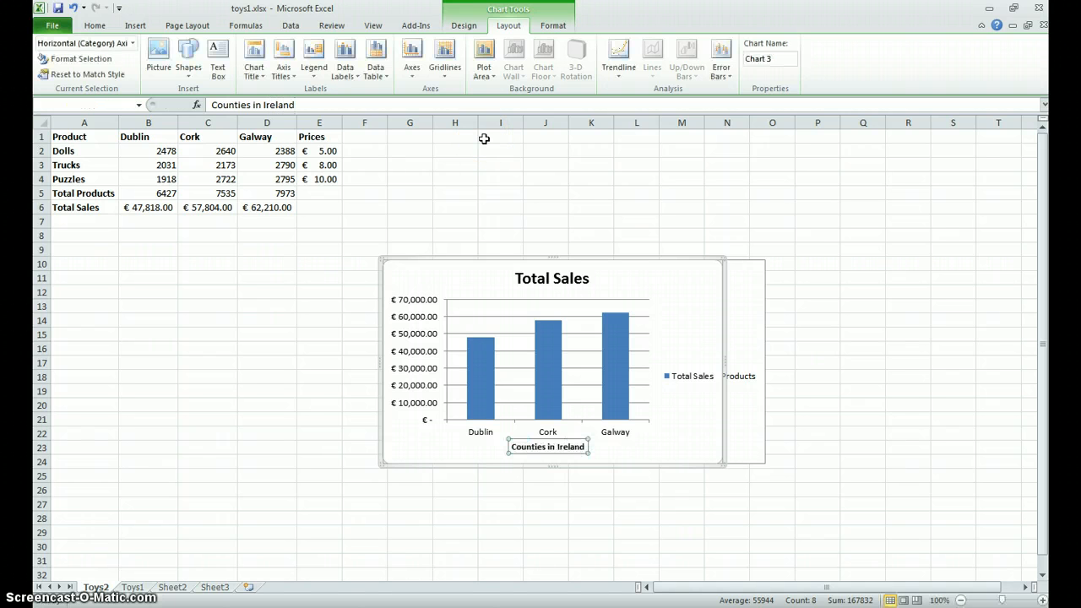
# - Move the Total Sales chart directly under the data table and align the Total Products chart beside it
pyautogui.click(585, 535)
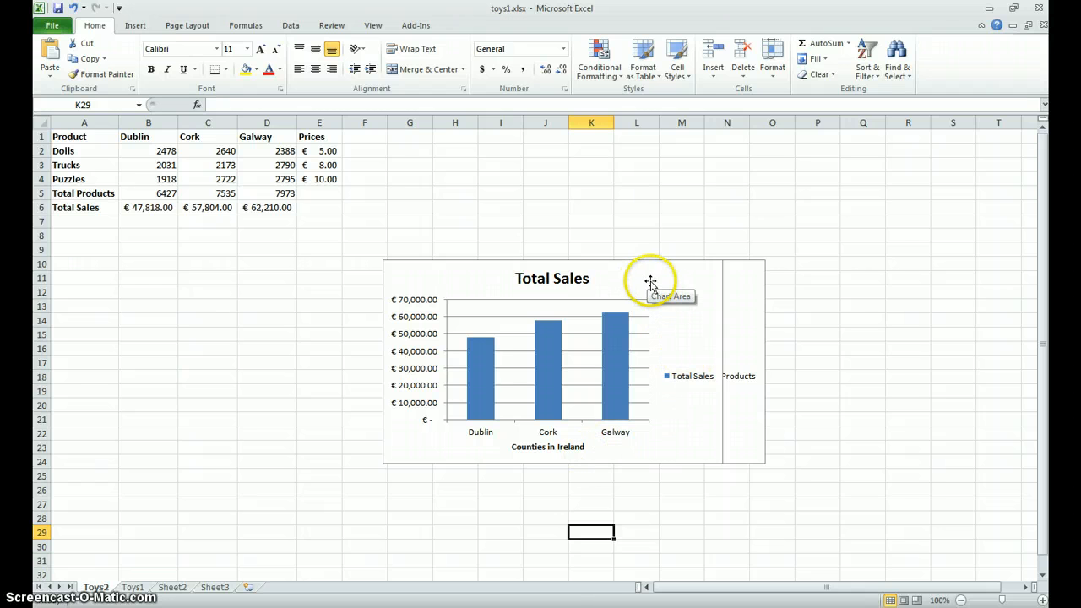
pyautogui.moveTo(647, 282); pyautogui.dragTo(333, 243)
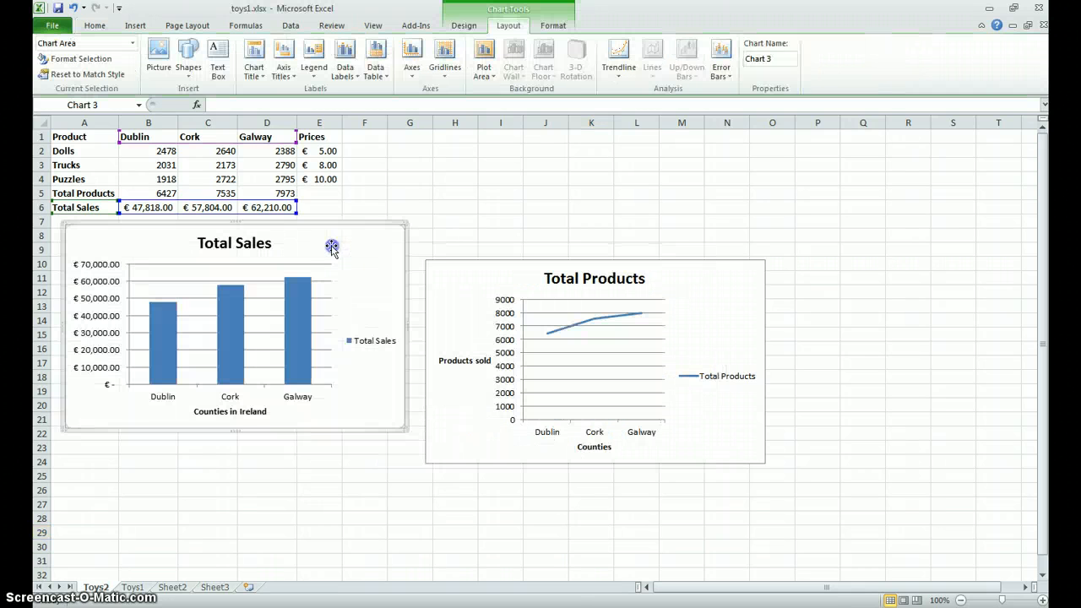
pyautogui.click(557, 275)
pyautogui.moveTo(682, 287); pyautogui.dragTo(684, 245)
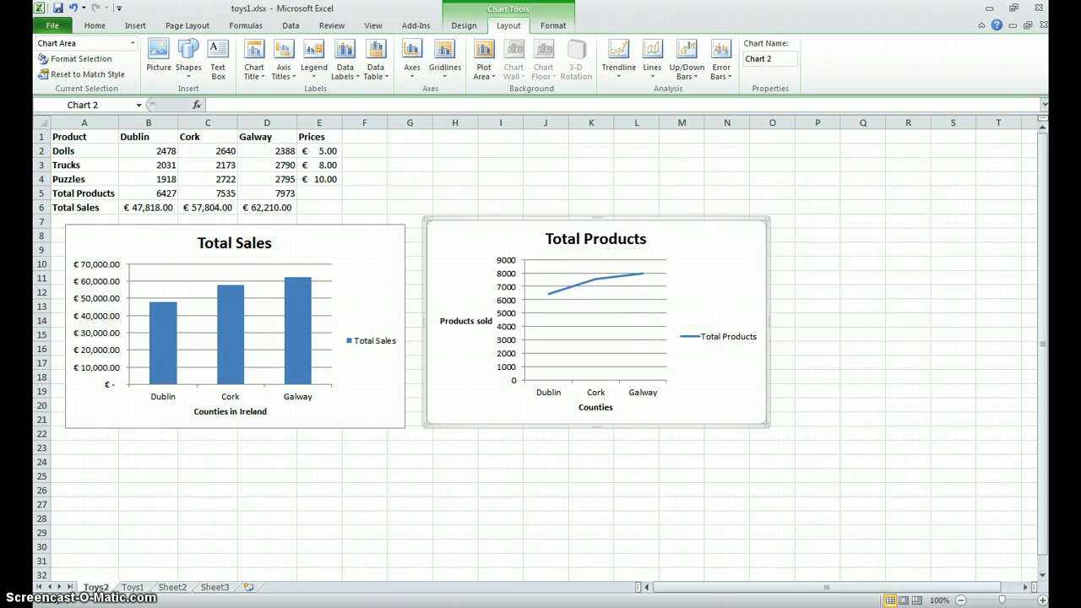
# - Review the column colours required by the exercise PDF, and inspect how the Dublin column in the Total Sales chart is selected on its own
pyautogui.hotkey('alt', 'Tab')
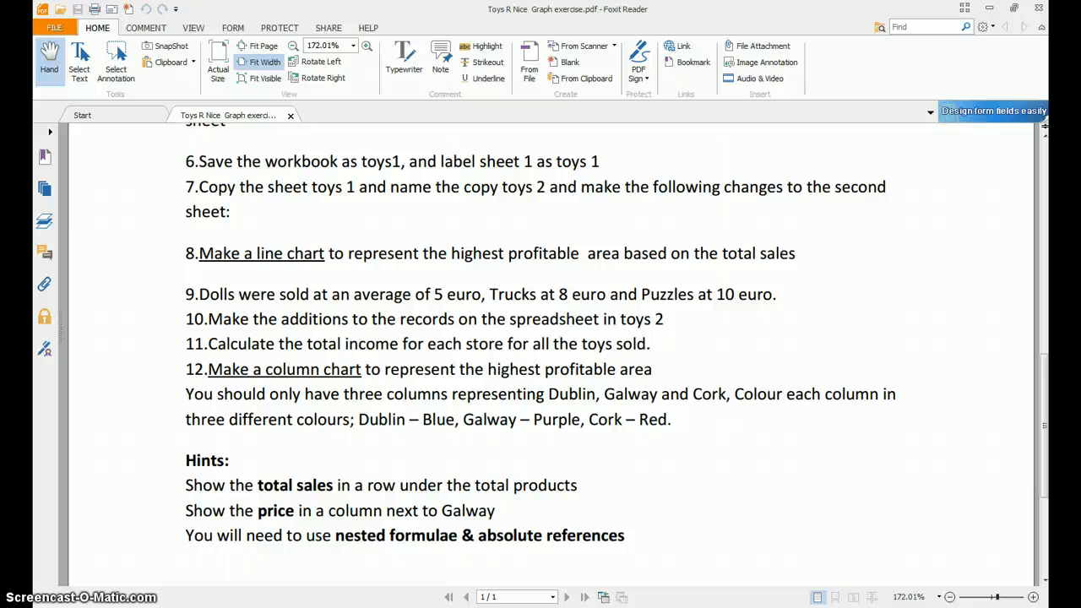
pyautogui.hotkey('alt', 'Tab')
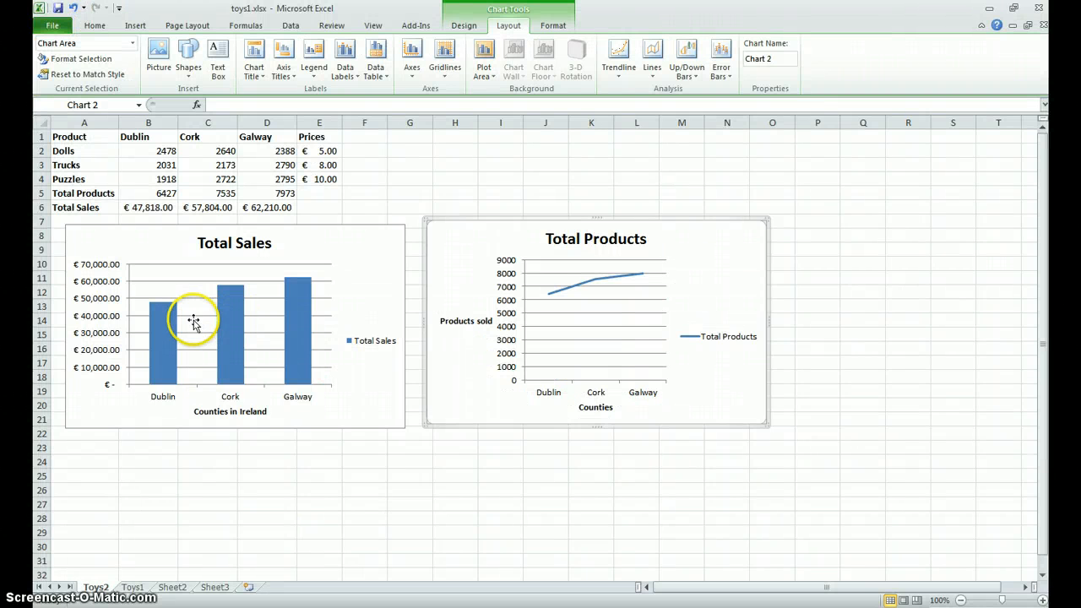
pyautogui.moveTo(167, 360)
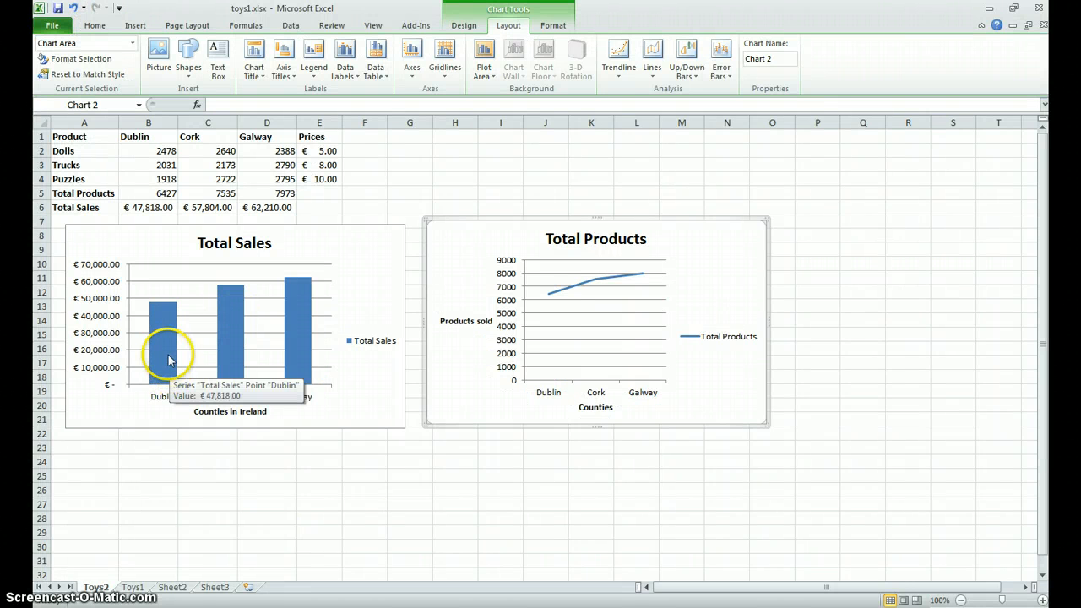
pyautogui.click(164, 341)
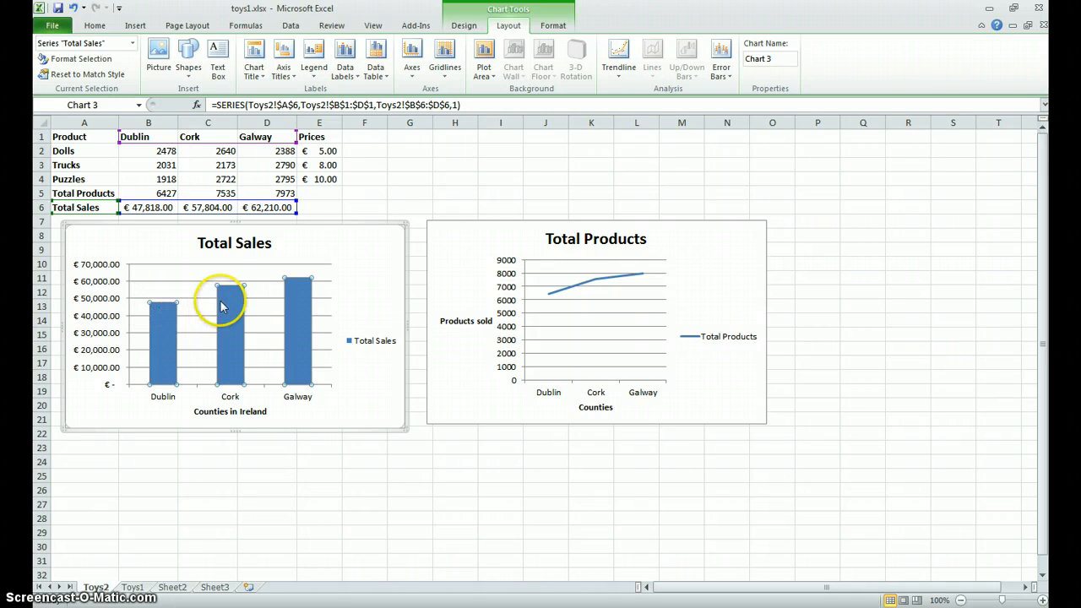
pyautogui.moveTo(243, 292)
pyautogui.moveTo(306, 283)
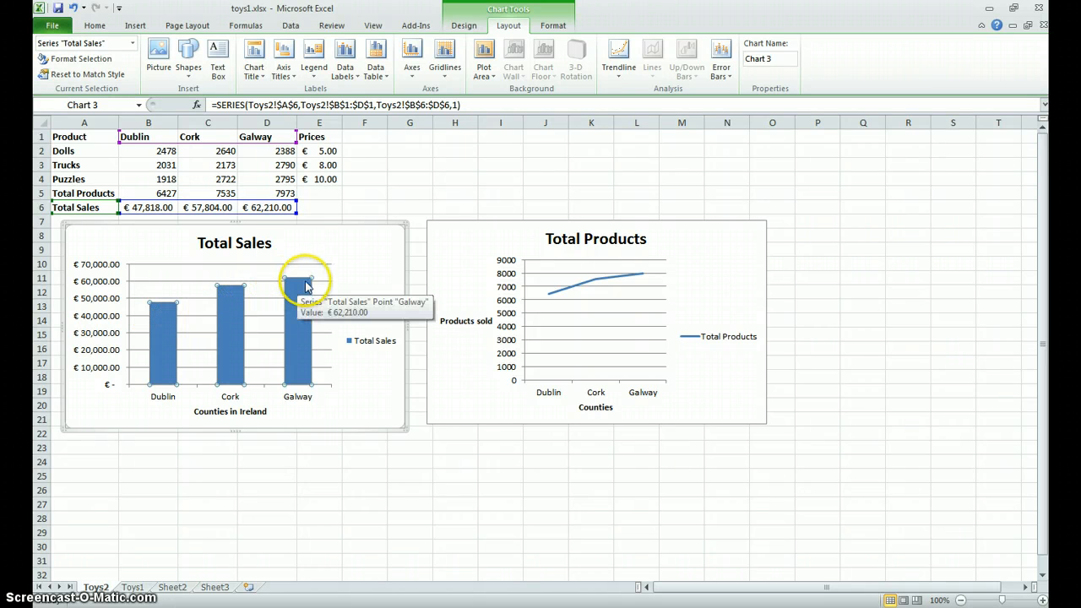
pyautogui.click(162, 351)
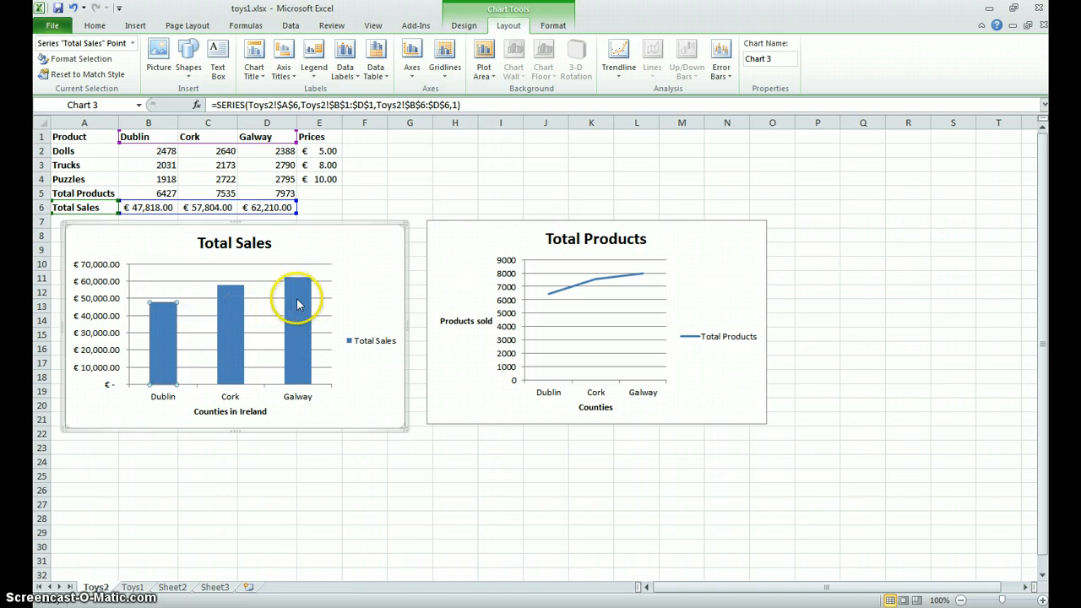
pyautogui.click(209, 462)
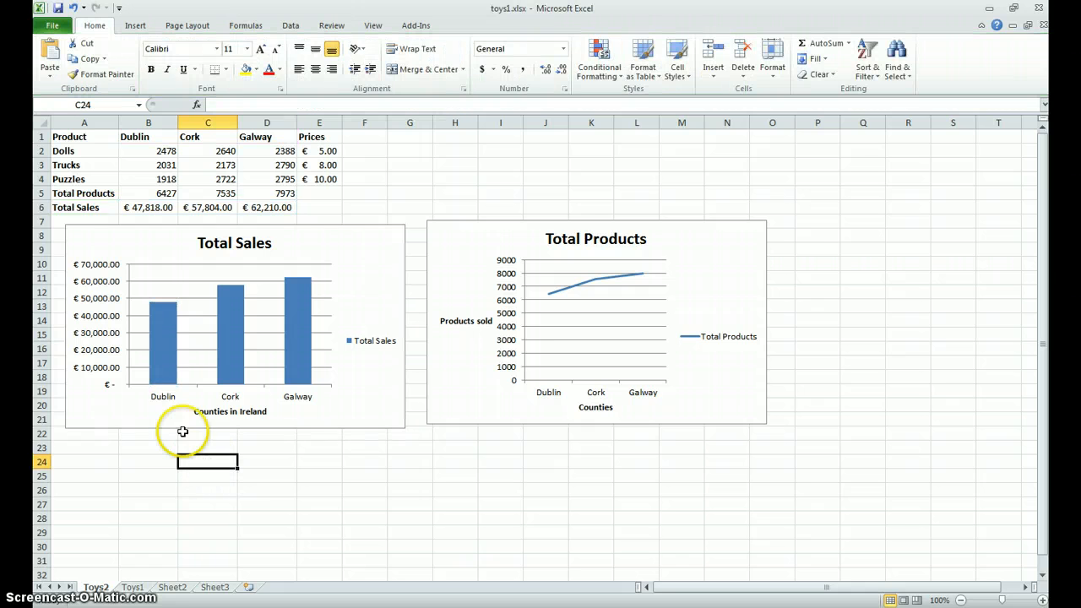
# - Fill only the Dublin column of the Total Sales chart with dark blue
pyautogui.click(166, 341)
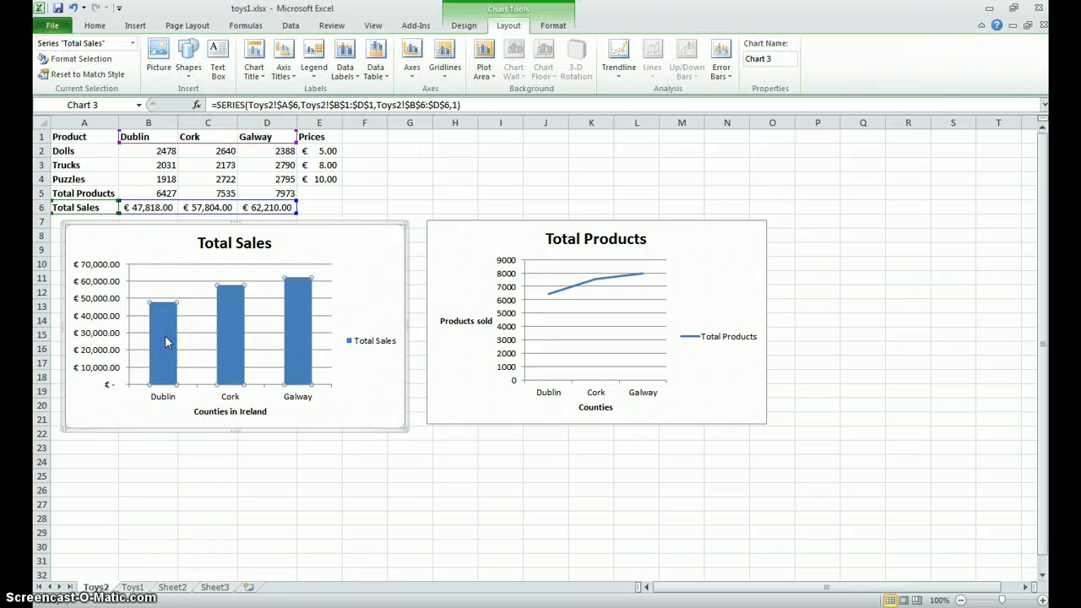
pyautogui.click(166, 341)
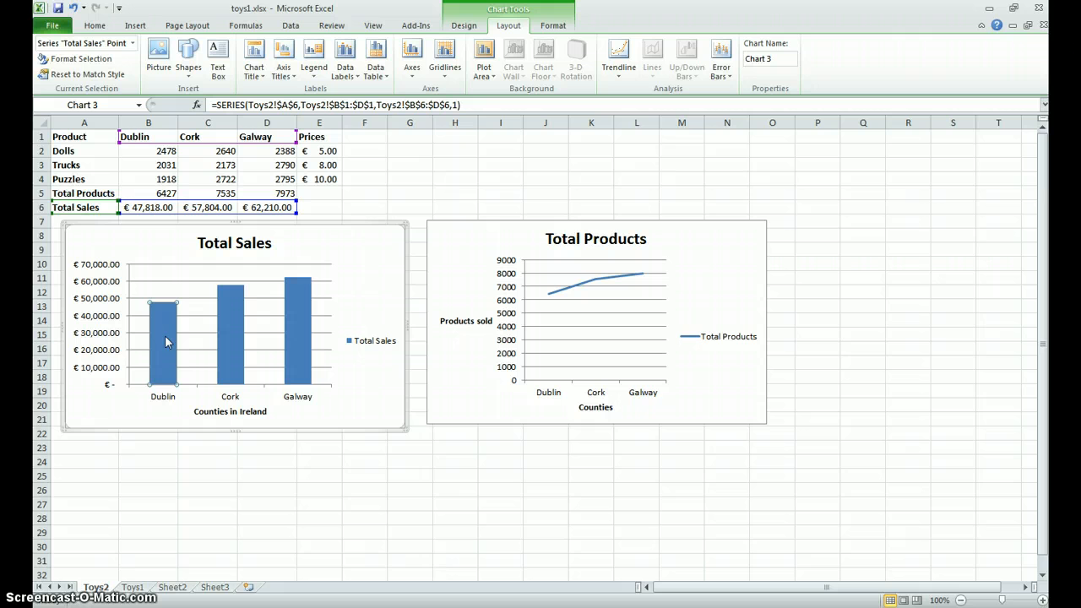
pyautogui.click(170, 338)
pyautogui.click(171, 336)
pyautogui.click(95, 25)
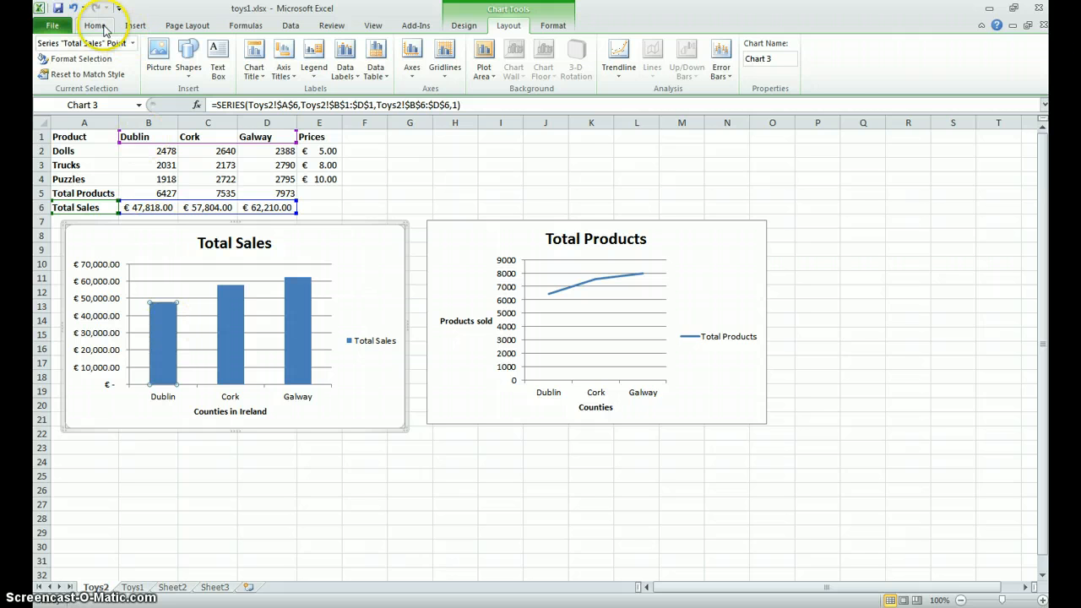
pyautogui.click(257, 71)
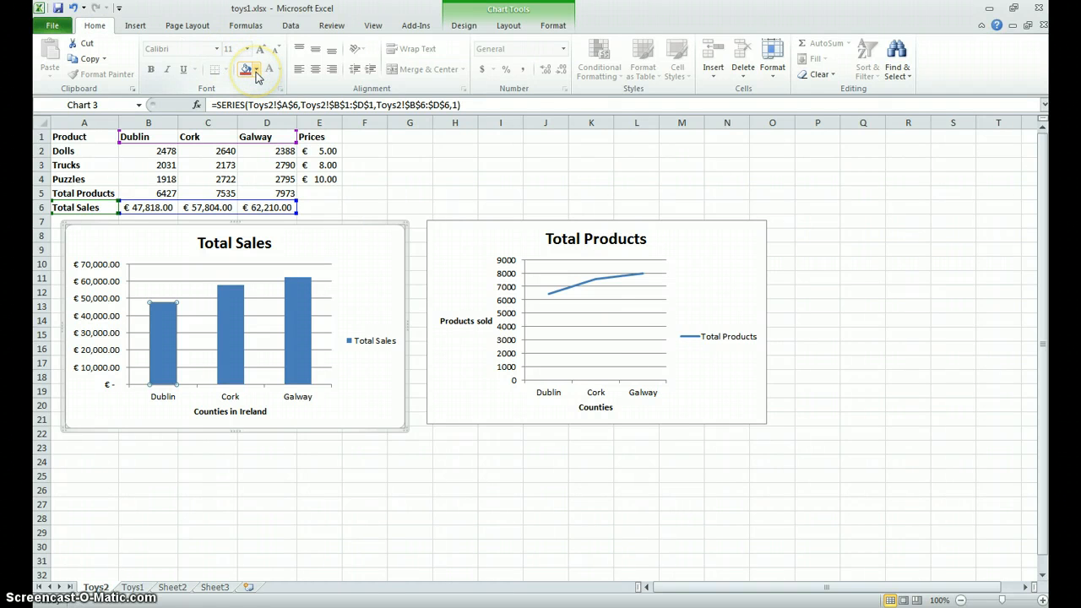
pyautogui.click(257, 71)
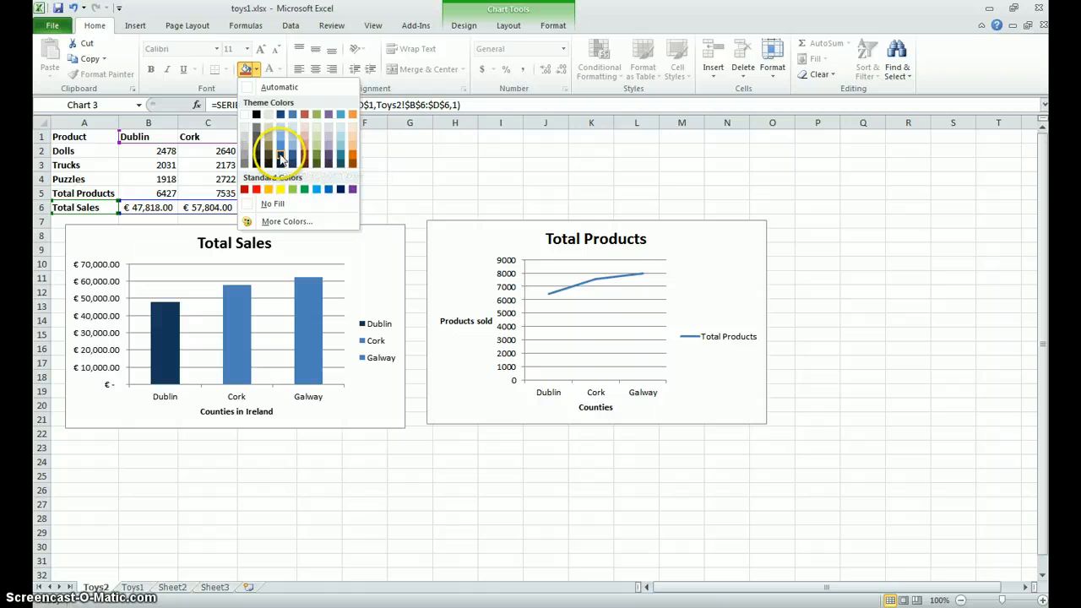
pyautogui.click(282, 158)
# - Fill the Cork column of the Total Sales chart with the standard purple
pyautogui.click(233, 344)
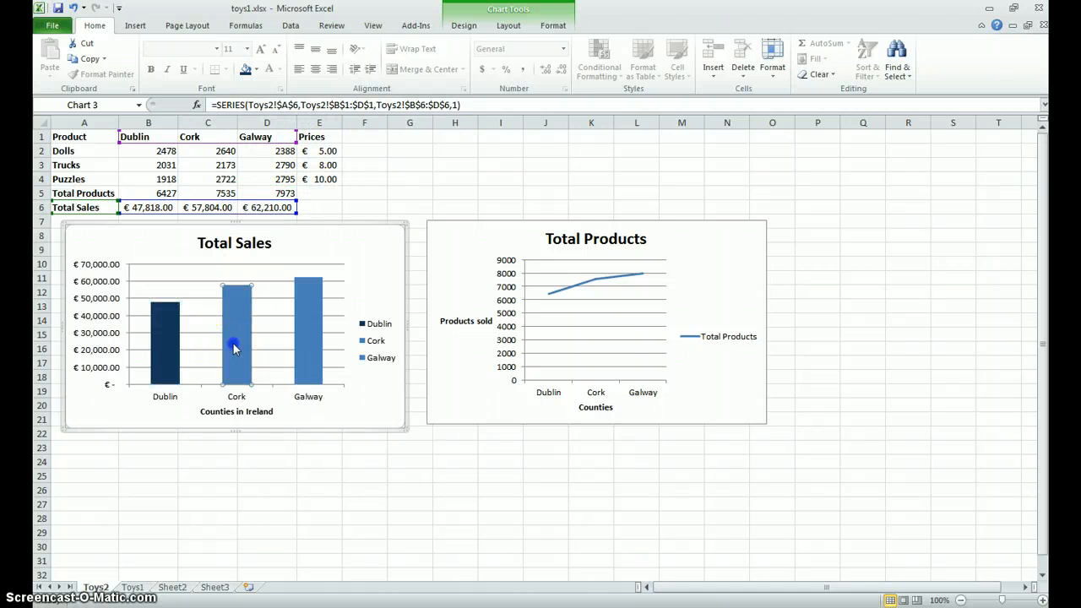
pyautogui.click(257, 75)
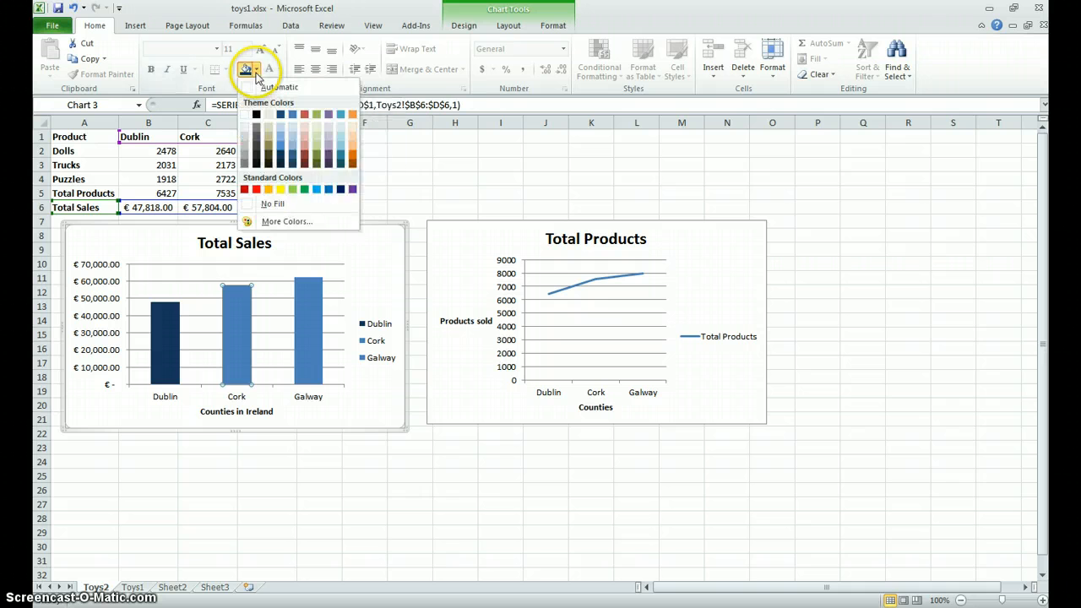
pyautogui.click(353, 189)
# - Recolour the Total Sales chart to match the exercise PDF, filling the Galway column purple and the Cork column standard red
pyautogui.hotkey('alt', 'Tab')
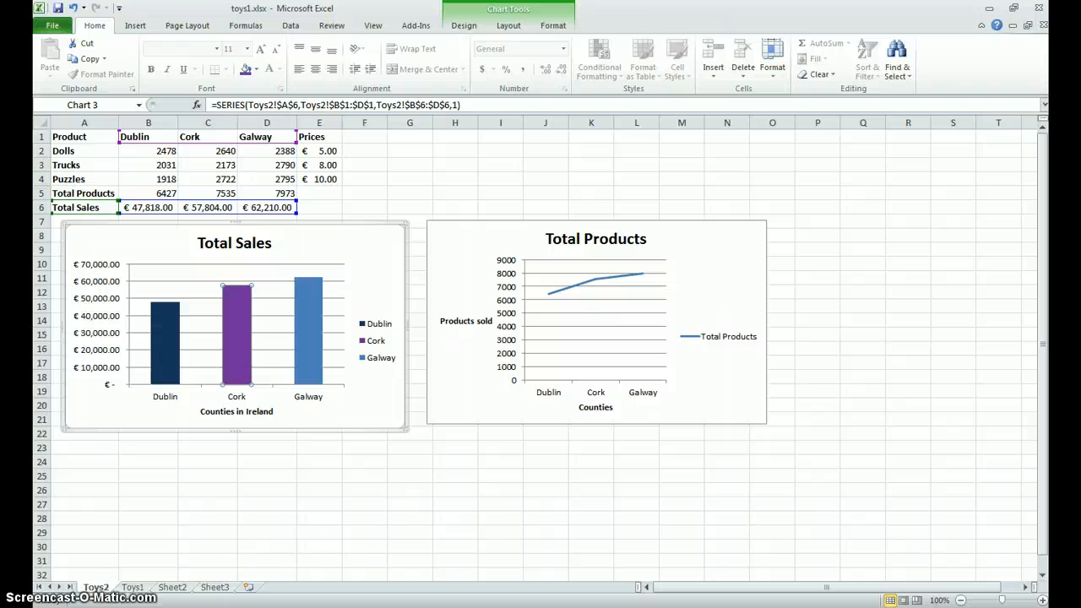
pyautogui.click(298, 356)
pyautogui.click(245, 70)
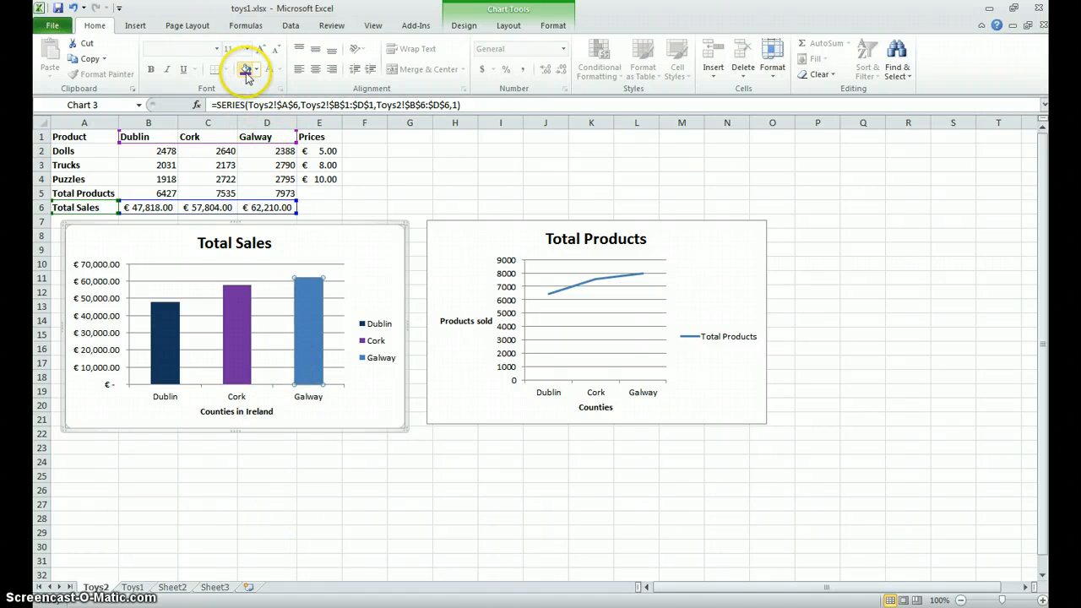
pyautogui.click(235, 354)
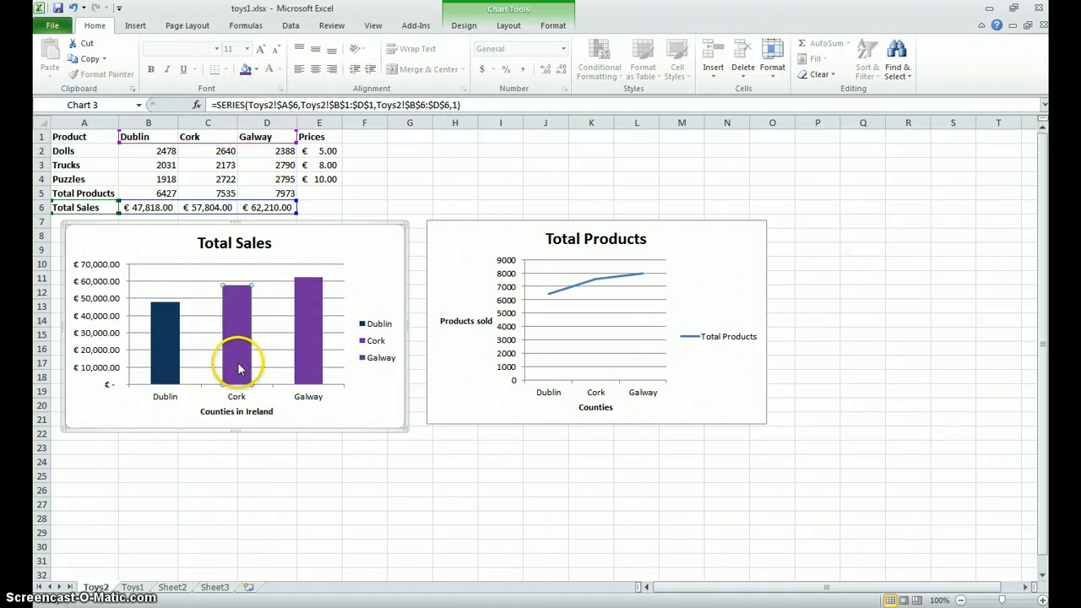
pyautogui.click(255, 71)
pyautogui.click(255, 185)
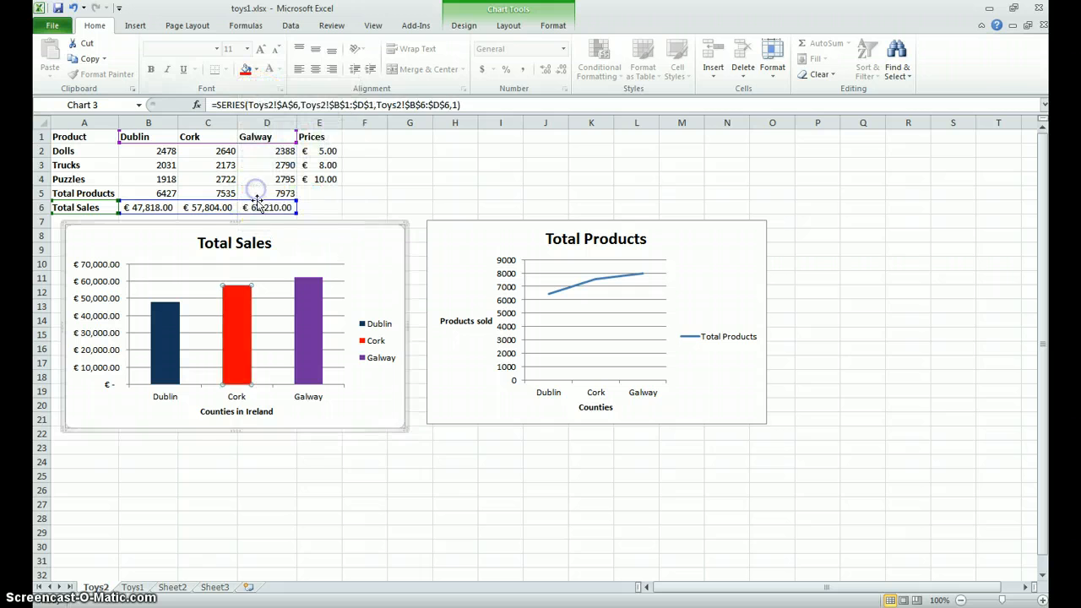
pyautogui.click(279, 466)
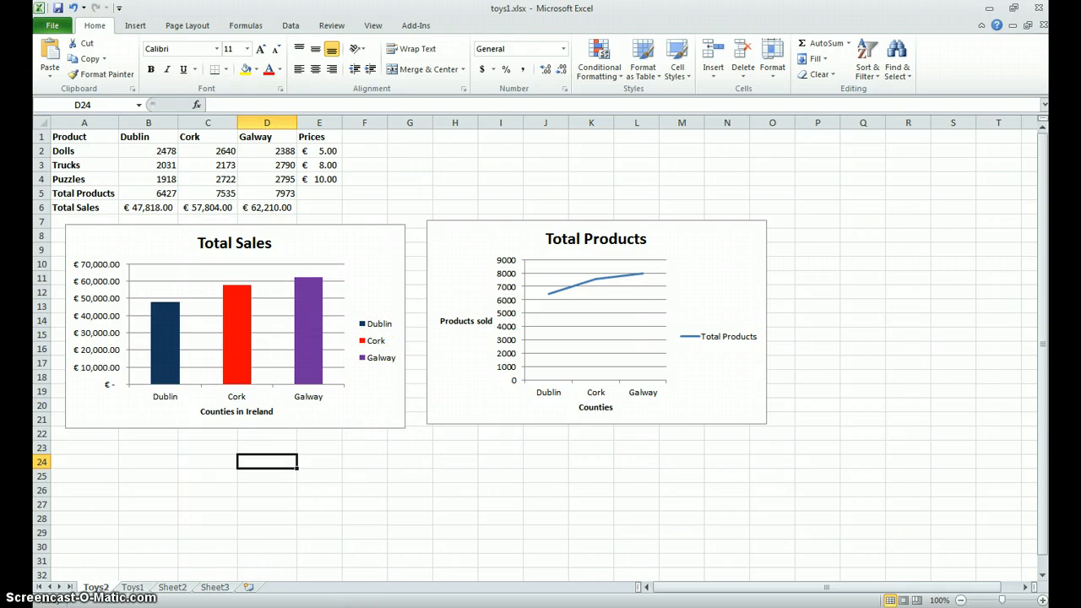
# - Review the exercise PDF's requirements against the tables and charts on the Toys1 and Toys2 sheets
pyautogui.click(359, 607)
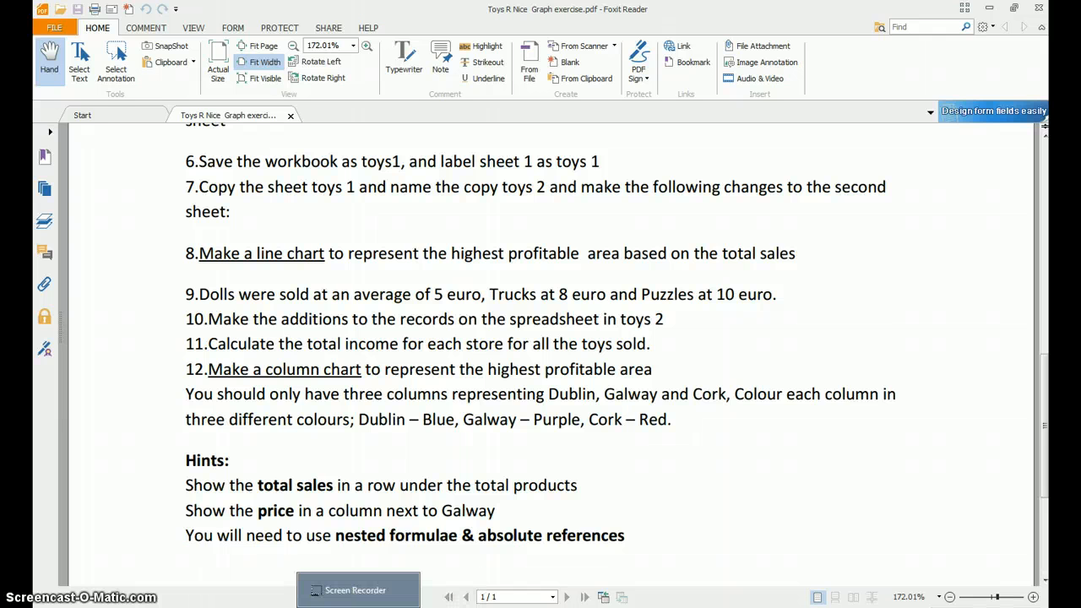
pyautogui.click(358, 604)
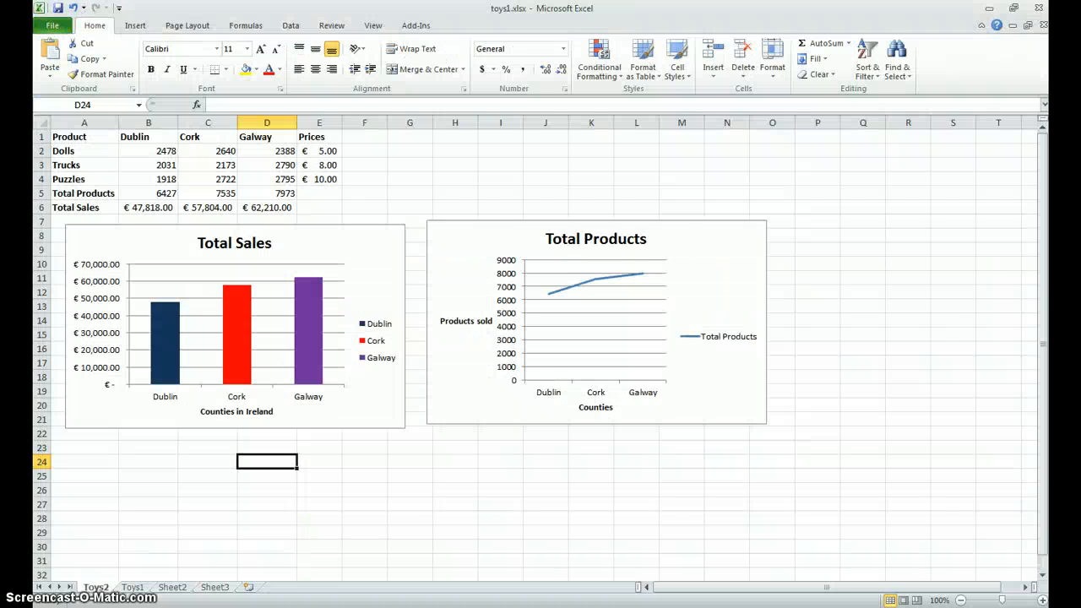
pyautogui.click(133, 587)
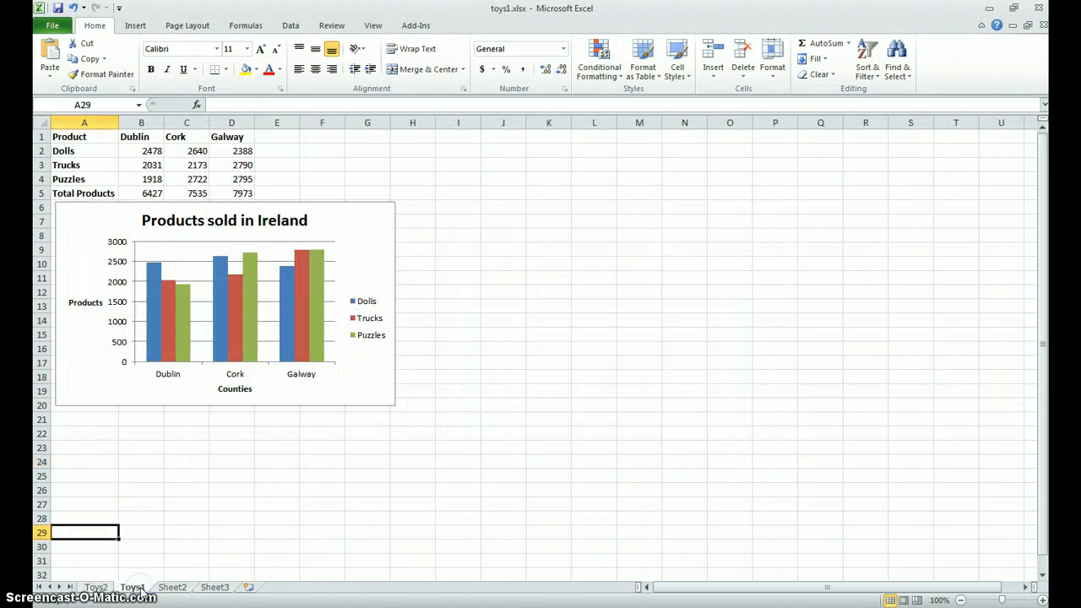
pyautogui.click(95, 587)
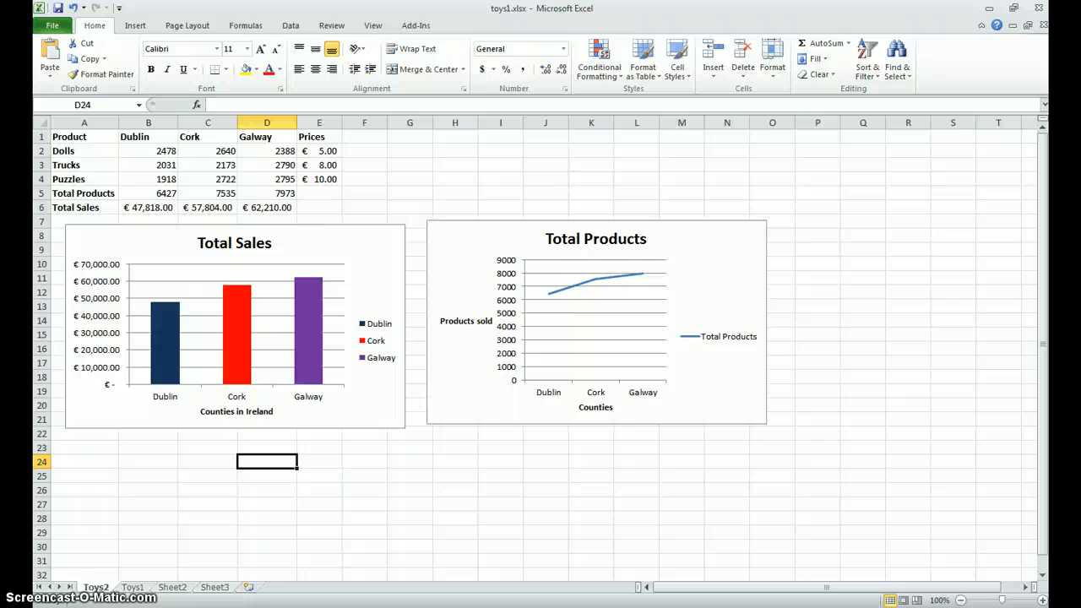
# - Switch to the desktop and locate the PDFill PDF Editor and Screencast-O-Matic shortcuts
pyautogui.click(1045, 607)
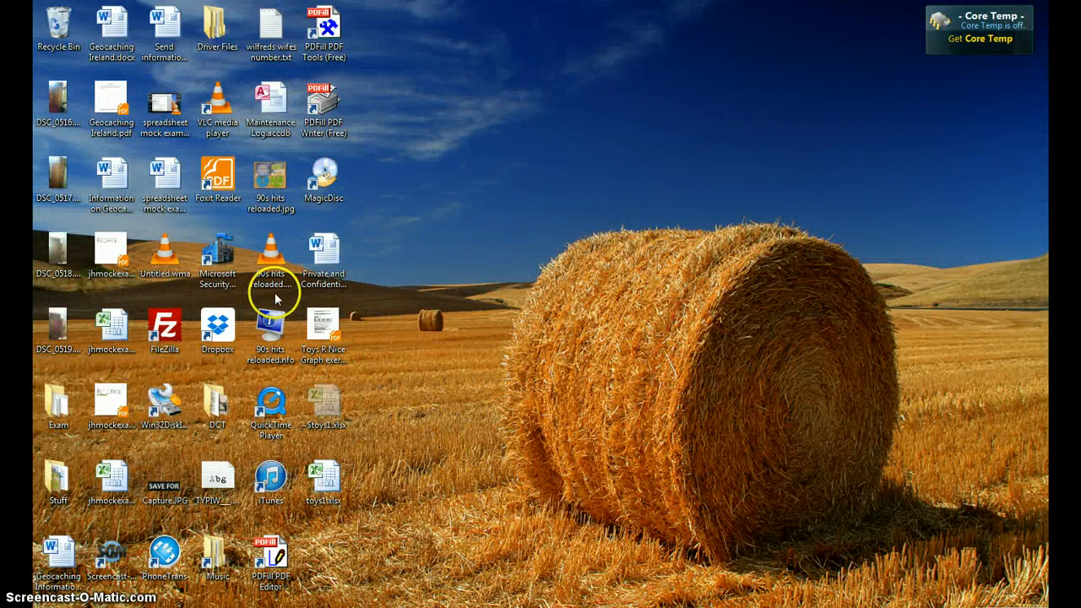
pyautogui.click(272, 554)
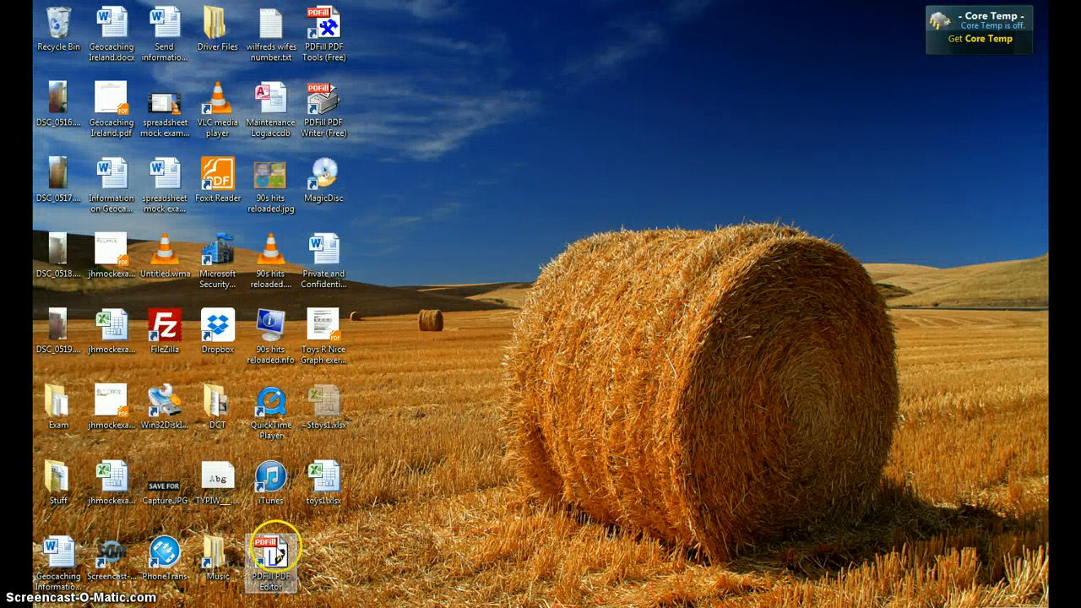
pyautogui.click(115, 550)
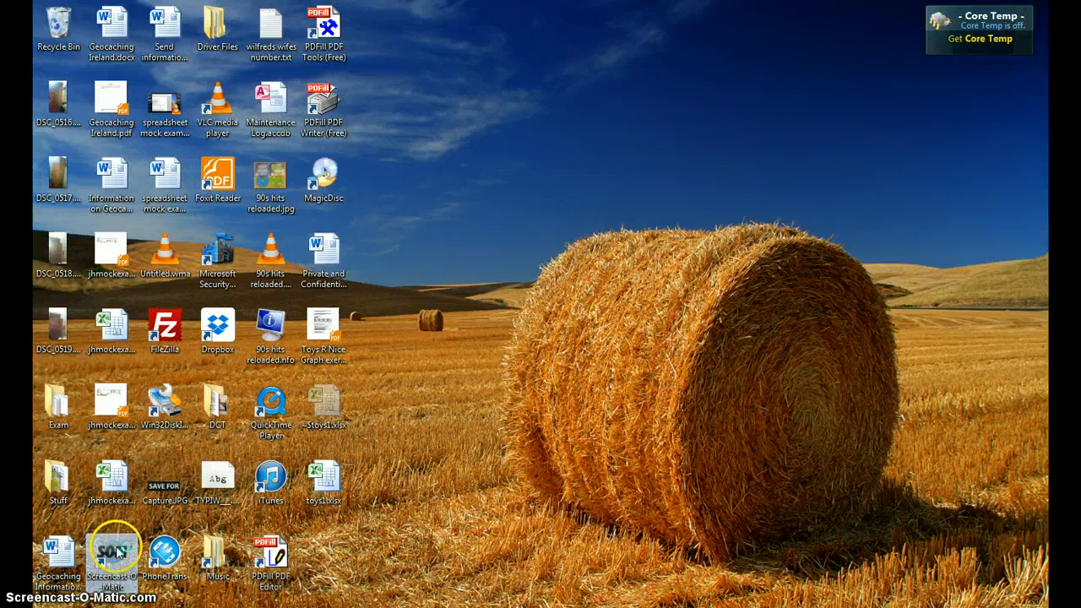